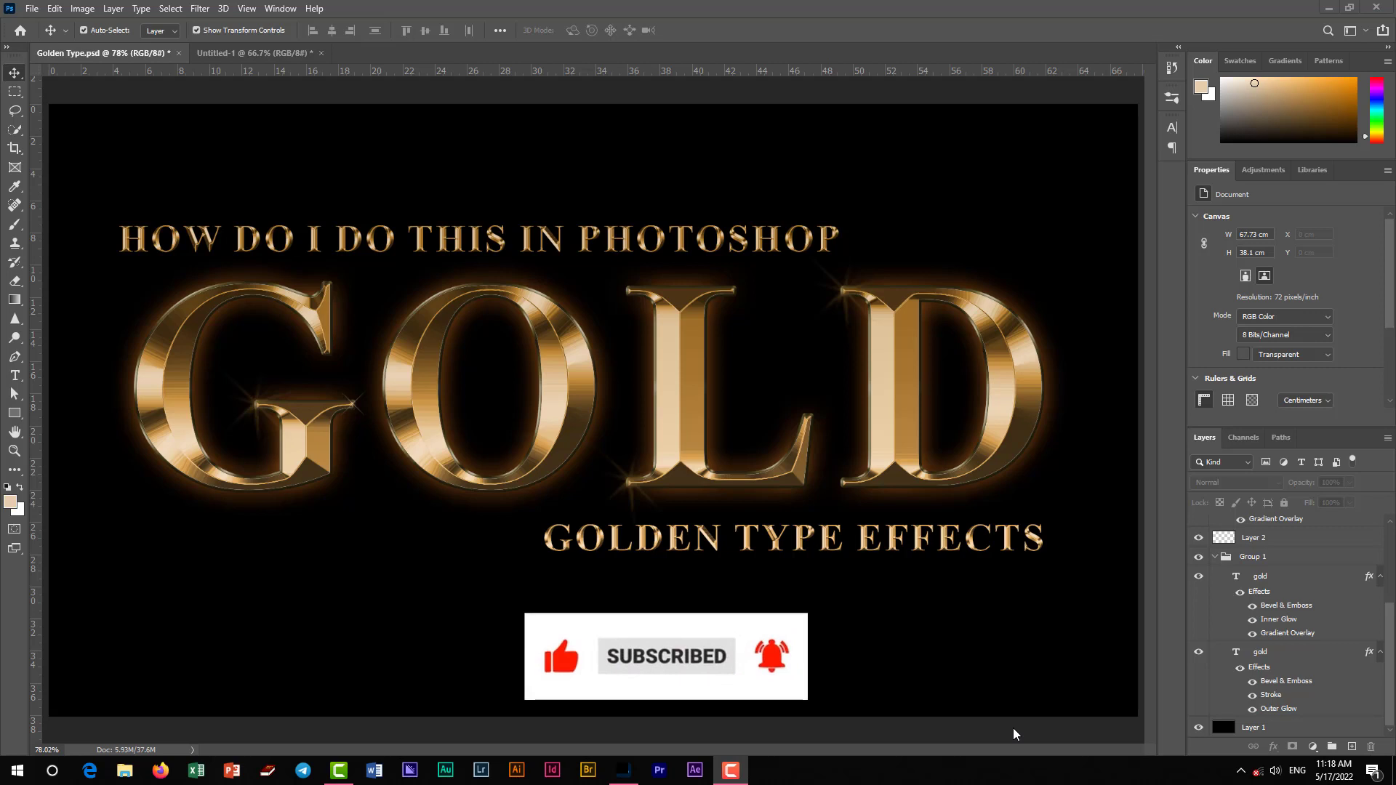
Switch from Golden Type.psd to the Untitled-1 document with the white GOLD text
click(247, 53)
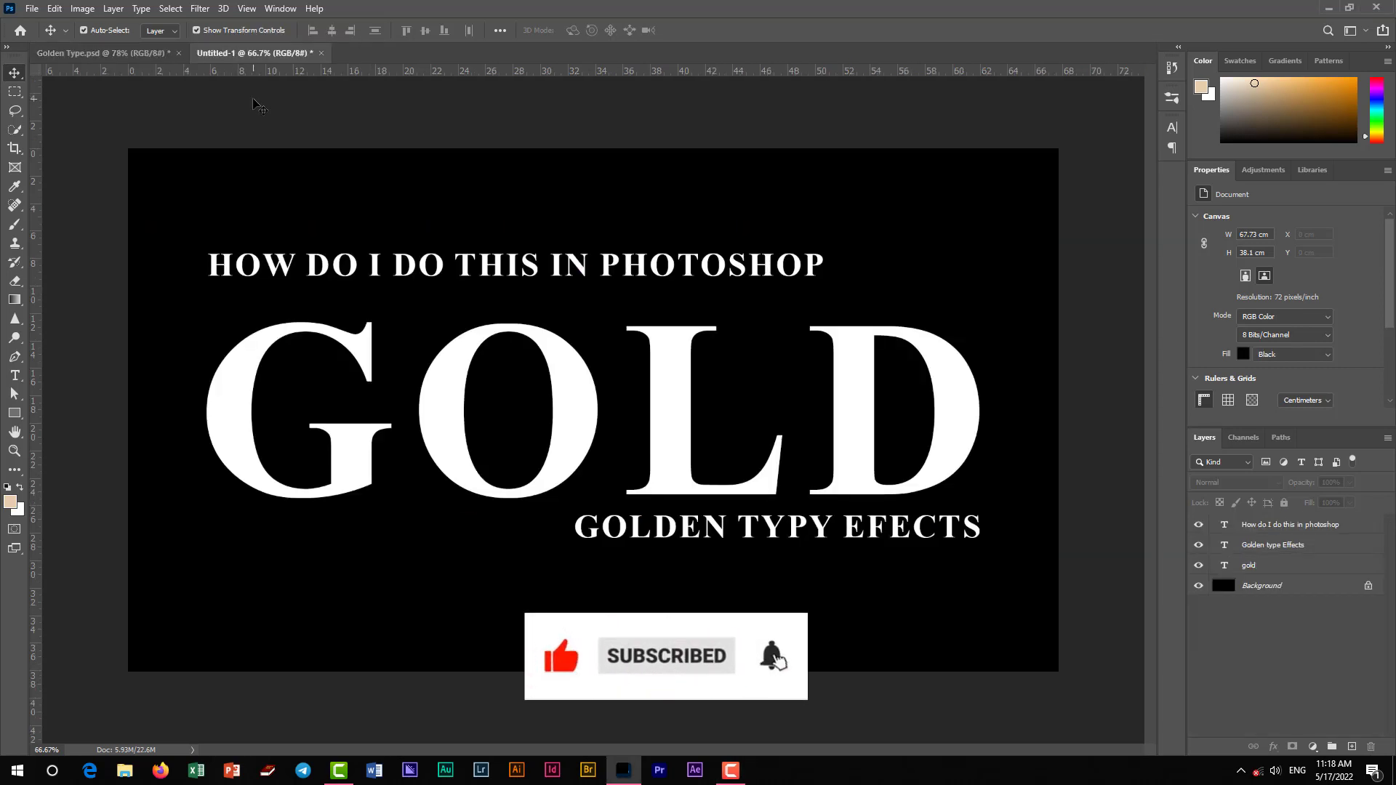
key(ctrl)
key(ctrl+0)
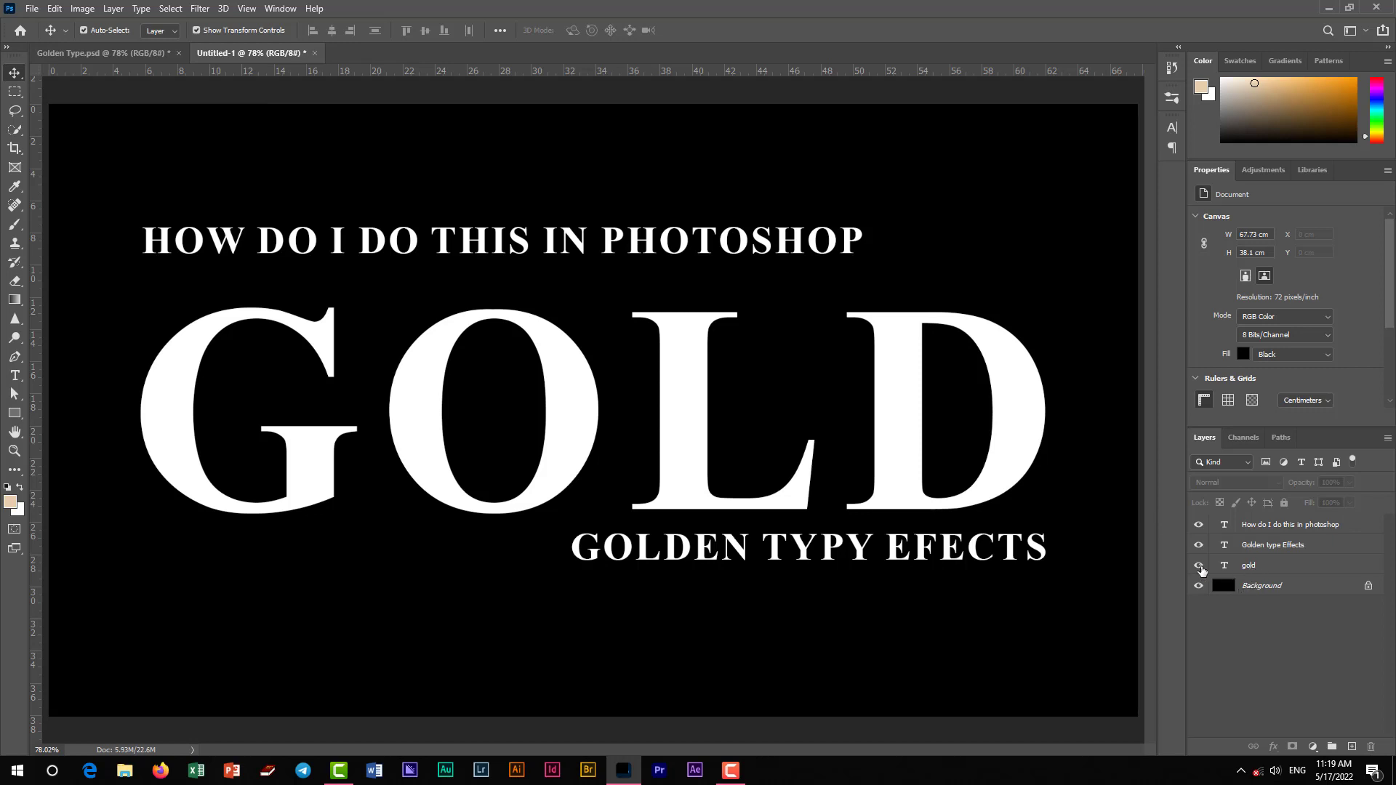
click(1199, 566)
click(1199, 567)
click(1200, 546)
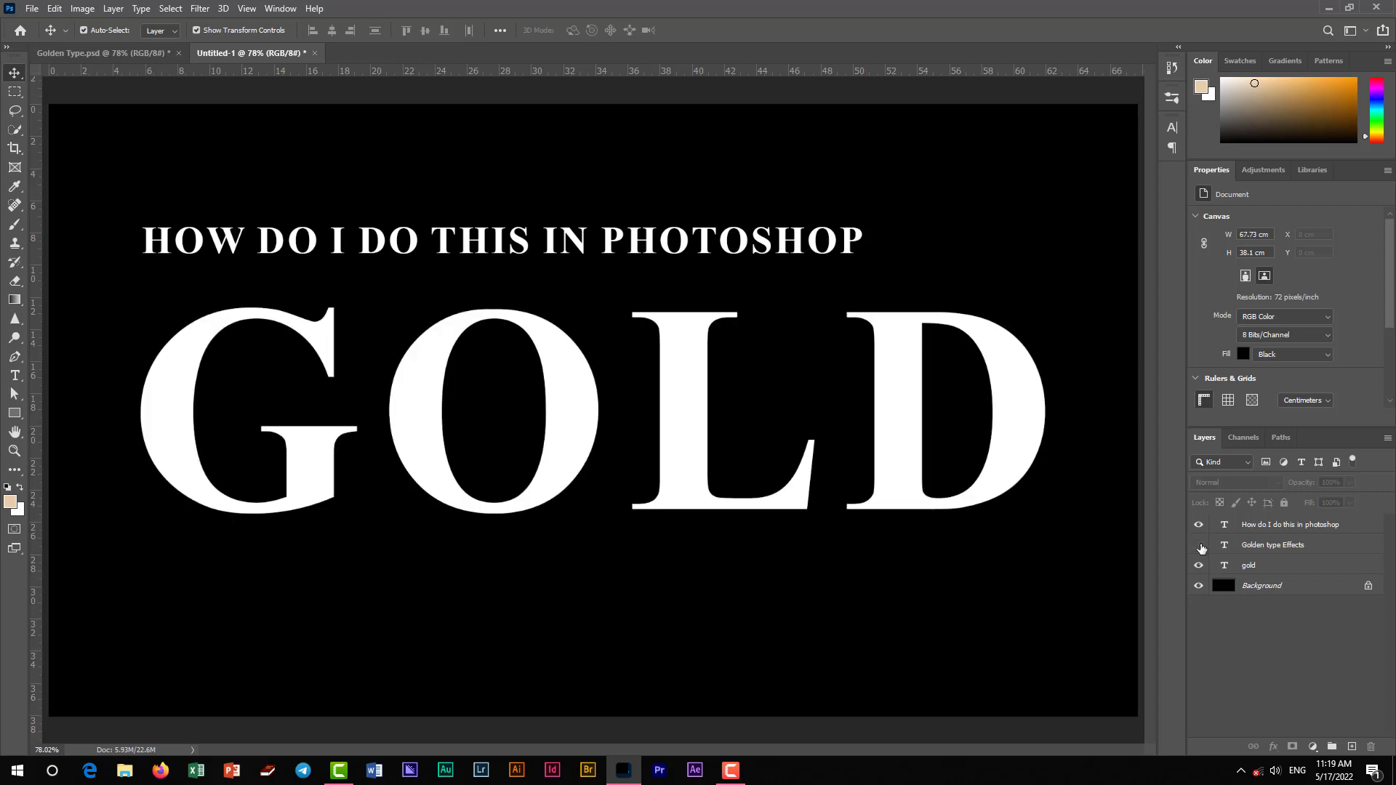
click(1199, 546)
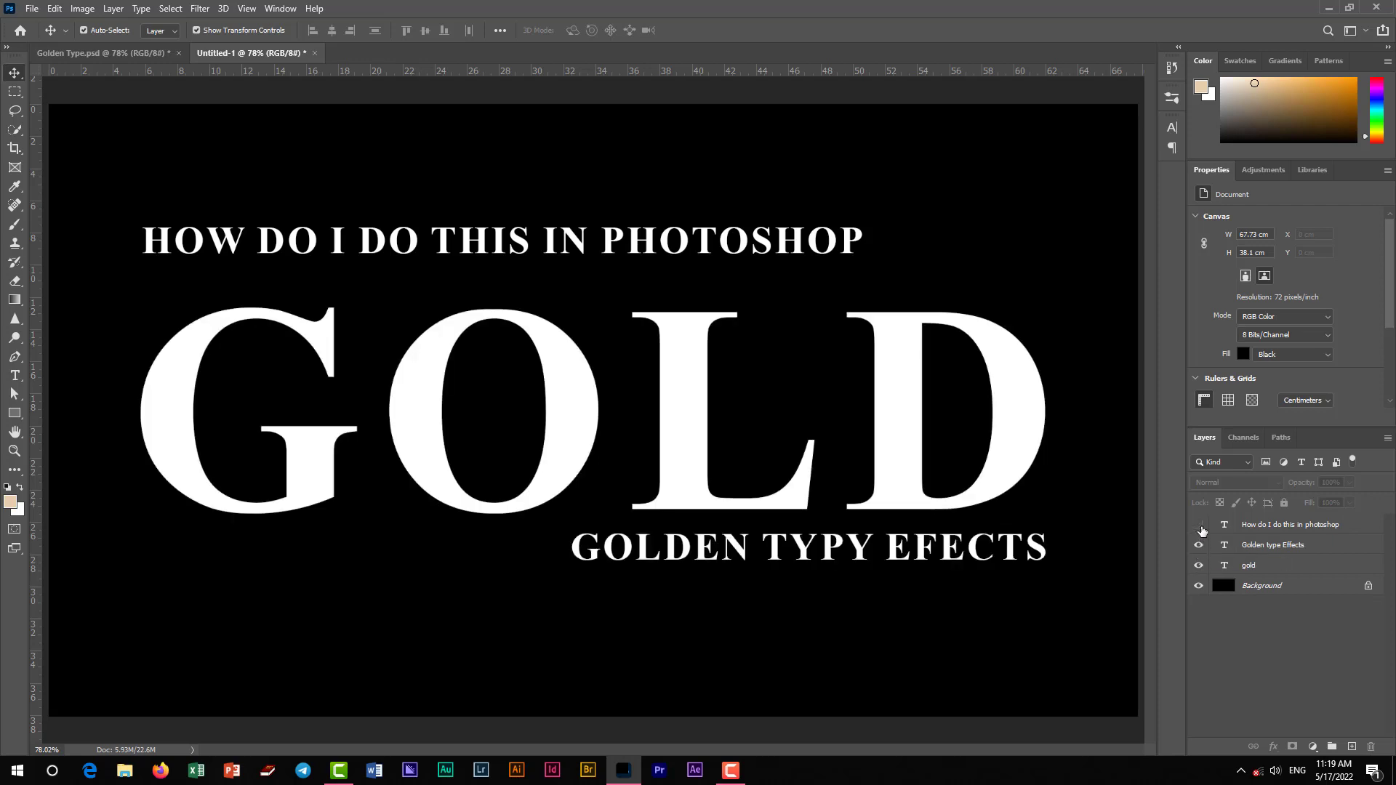
click(1199, 526)
click(1263, 568)
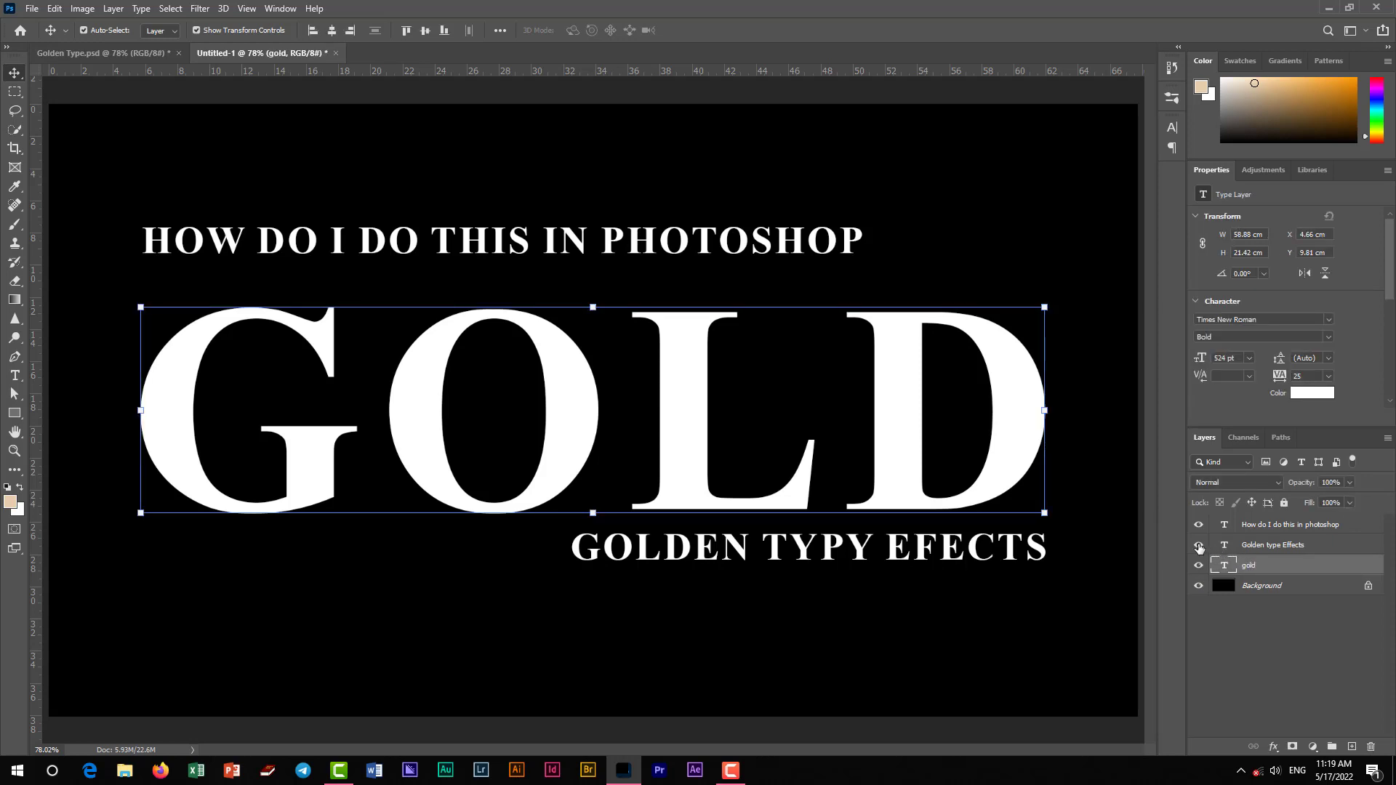
Hide both headline text layers, briefly trying a Gradient Overlay and then cancelling it
drag(1199, 547, 1198, 524)
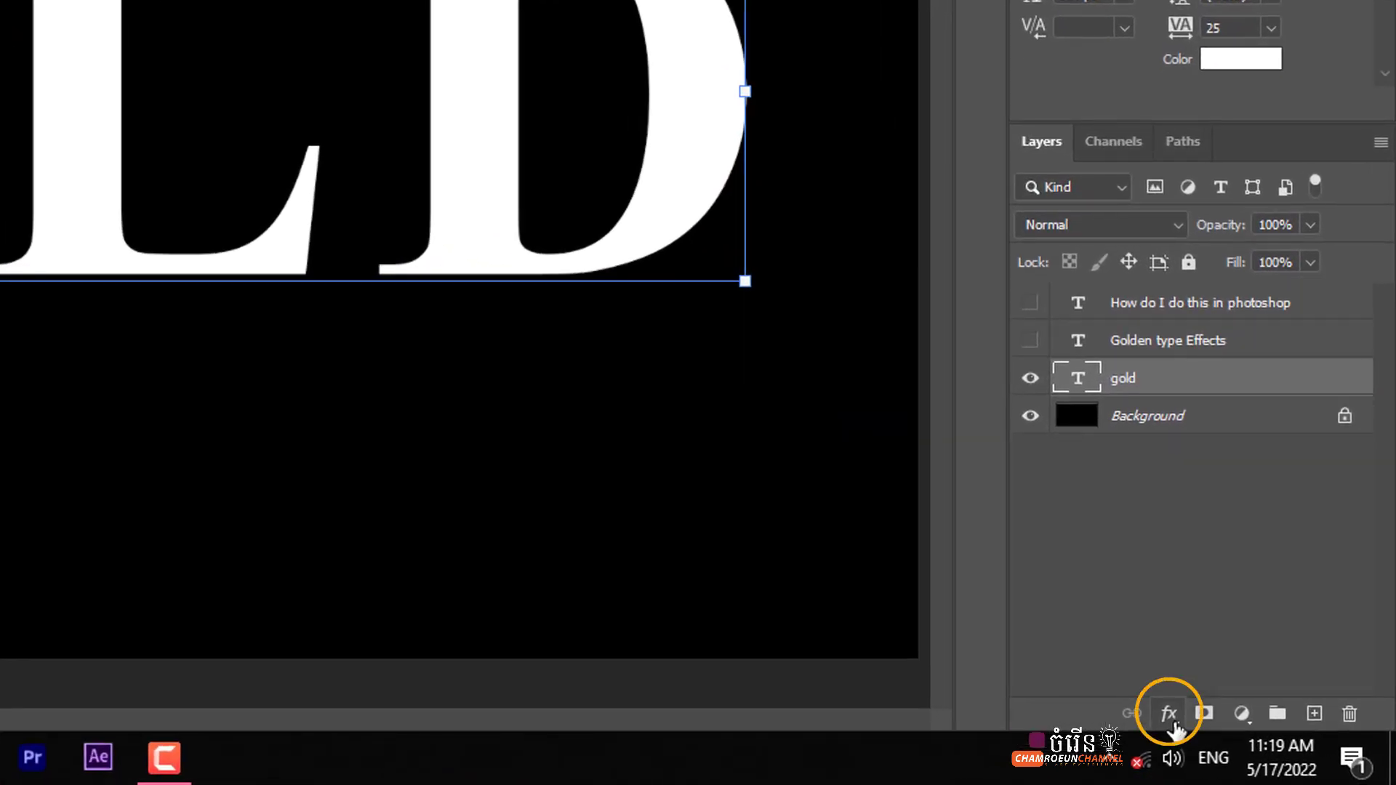
click(1168, 714)
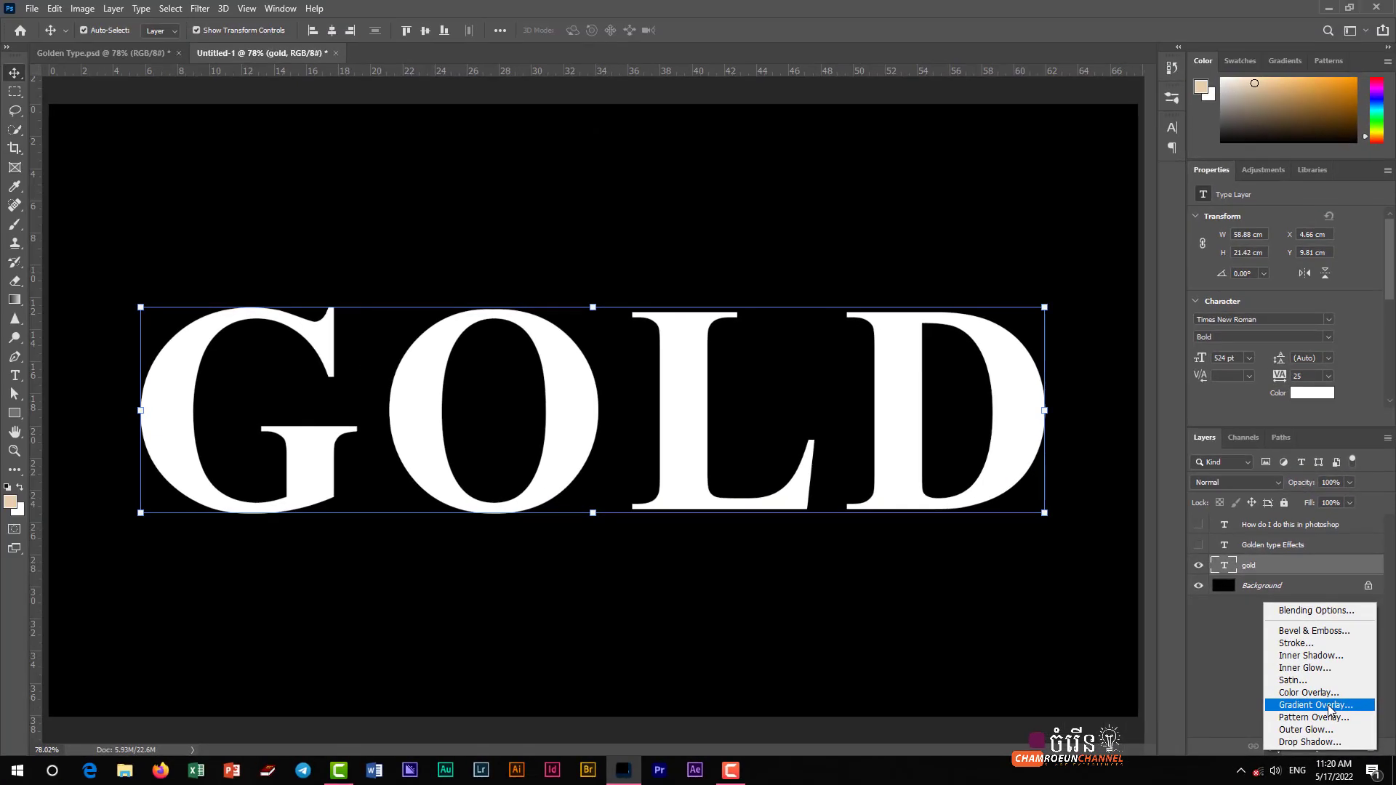
click(1330, 706)
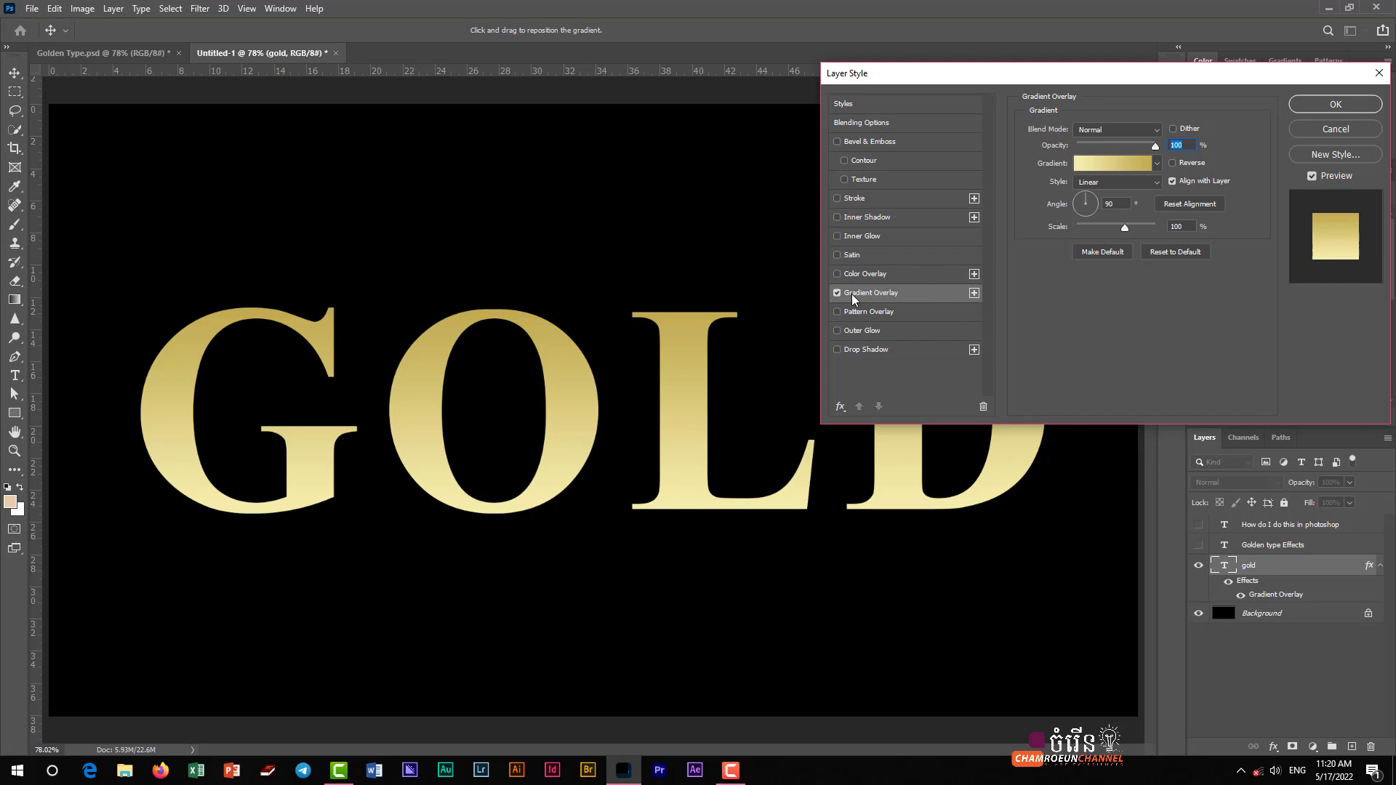
click(1336, 128)
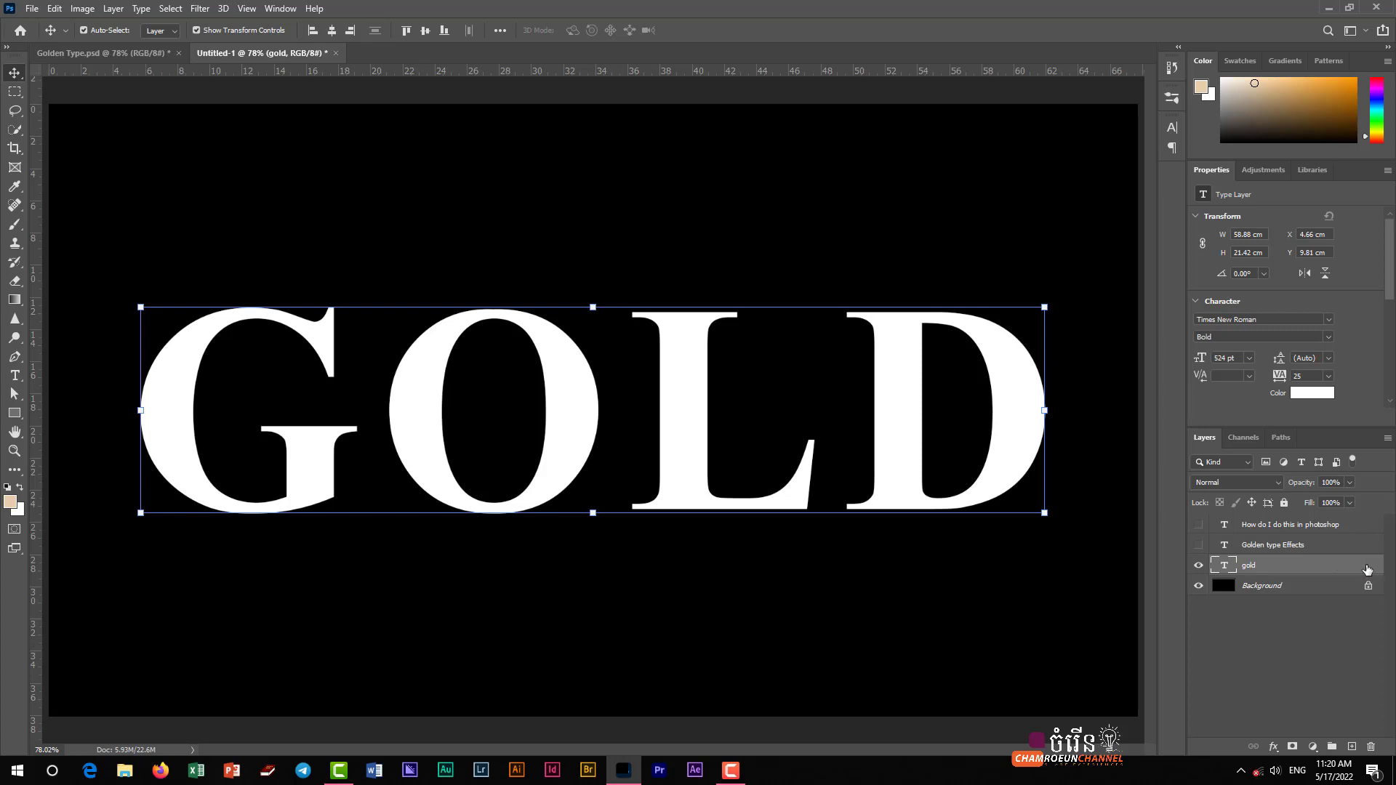
Open Layer Style for the gold layer and enable Gradient Overlay
double_click(1365, 569)
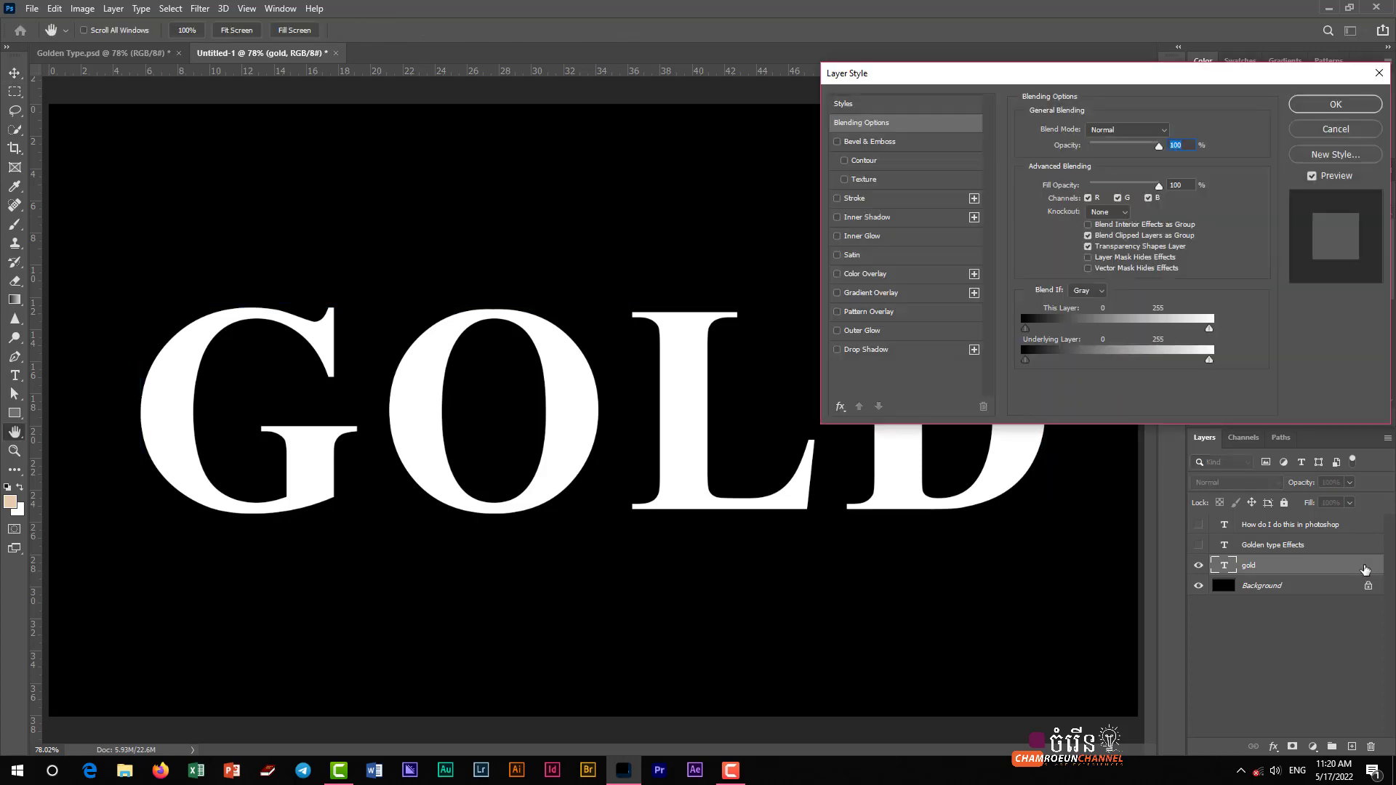
drag(1025, 78, 724, 49)
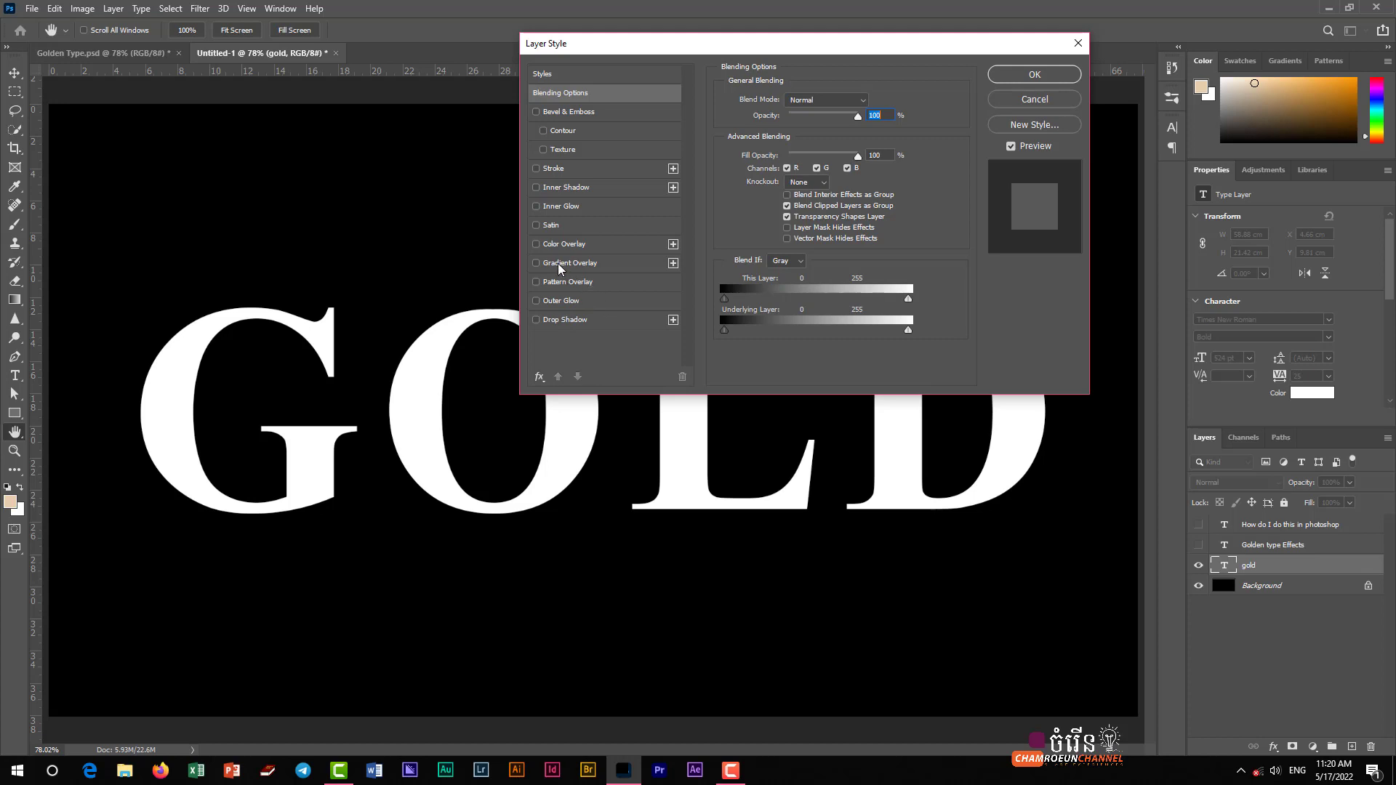
click(538, 264)
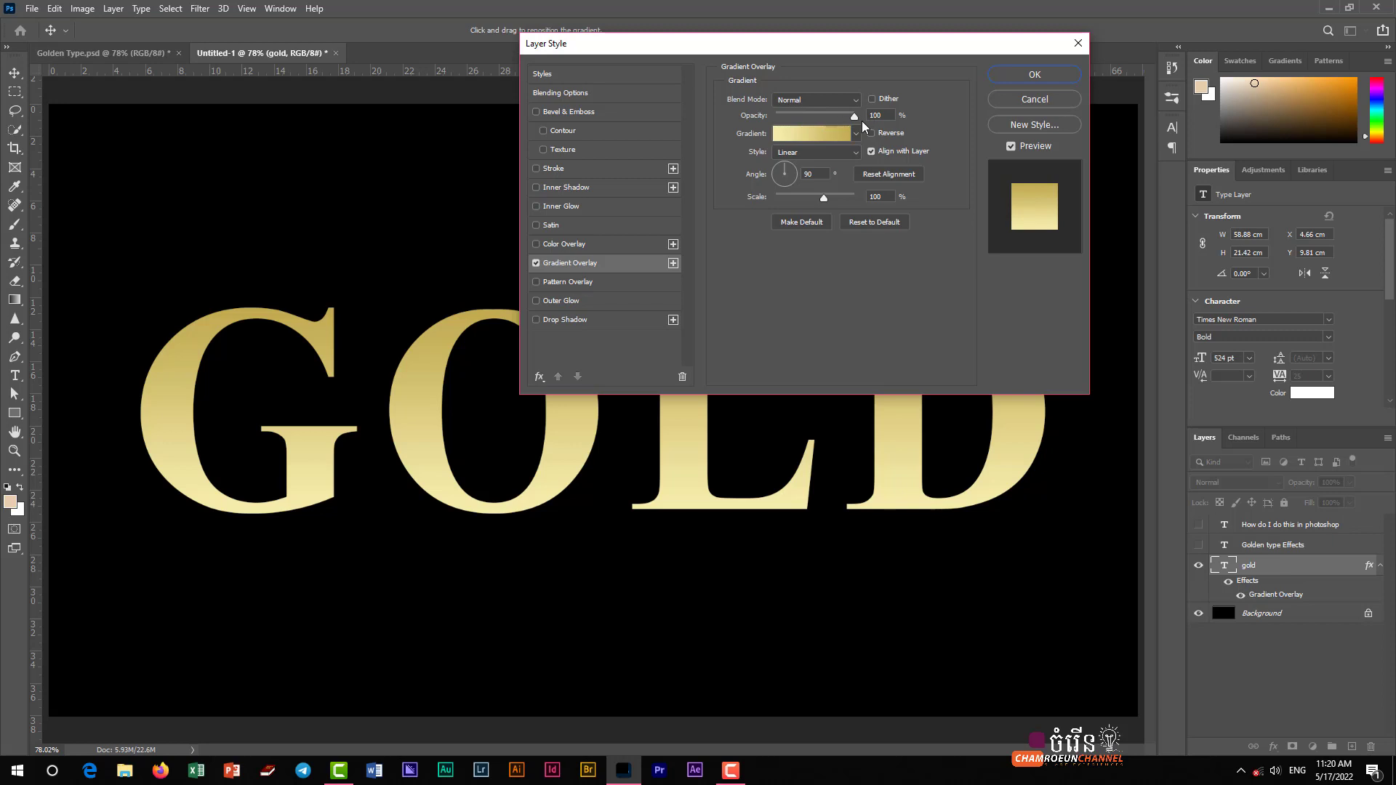
In the Gradient Editor, pick a pale gold for the left colour stop
click(794, 133)
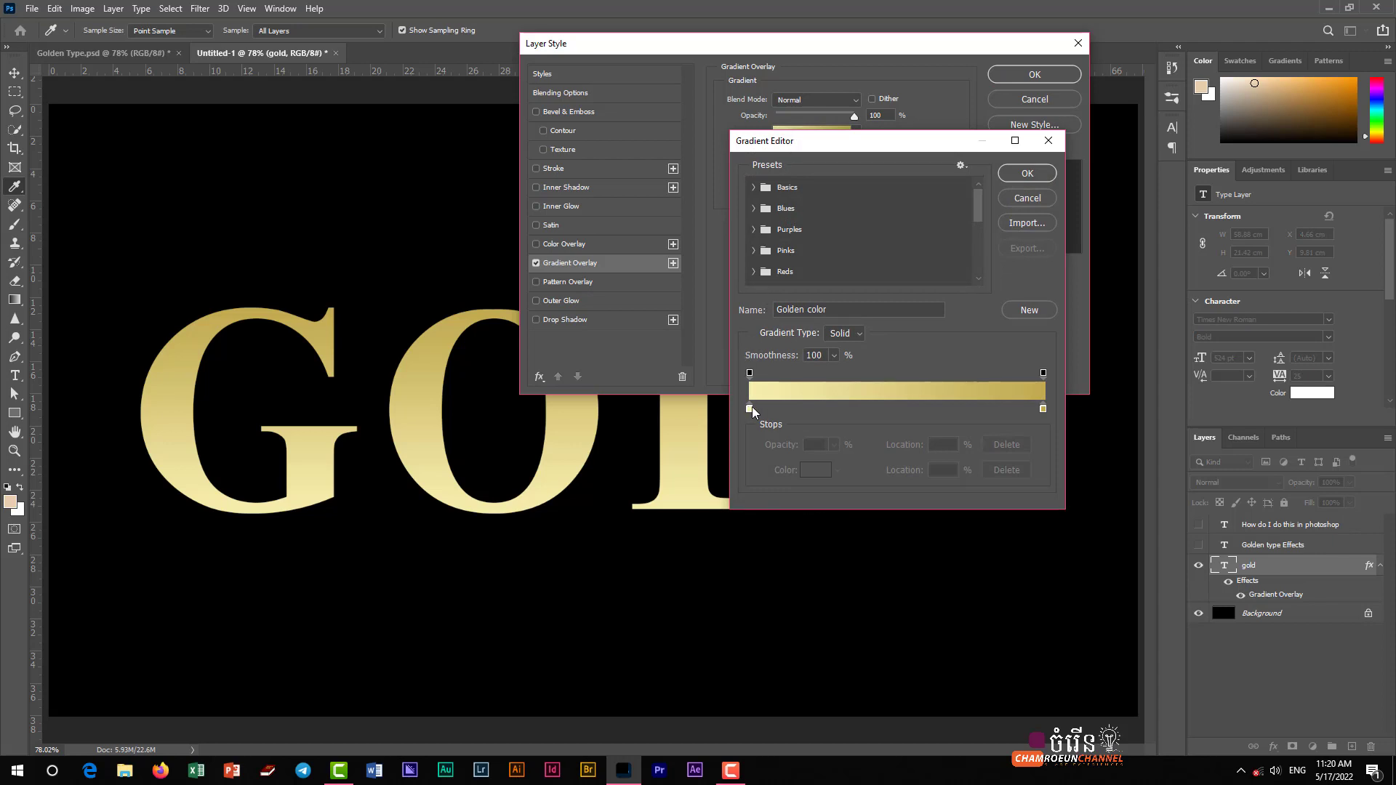
click(1022, 197)
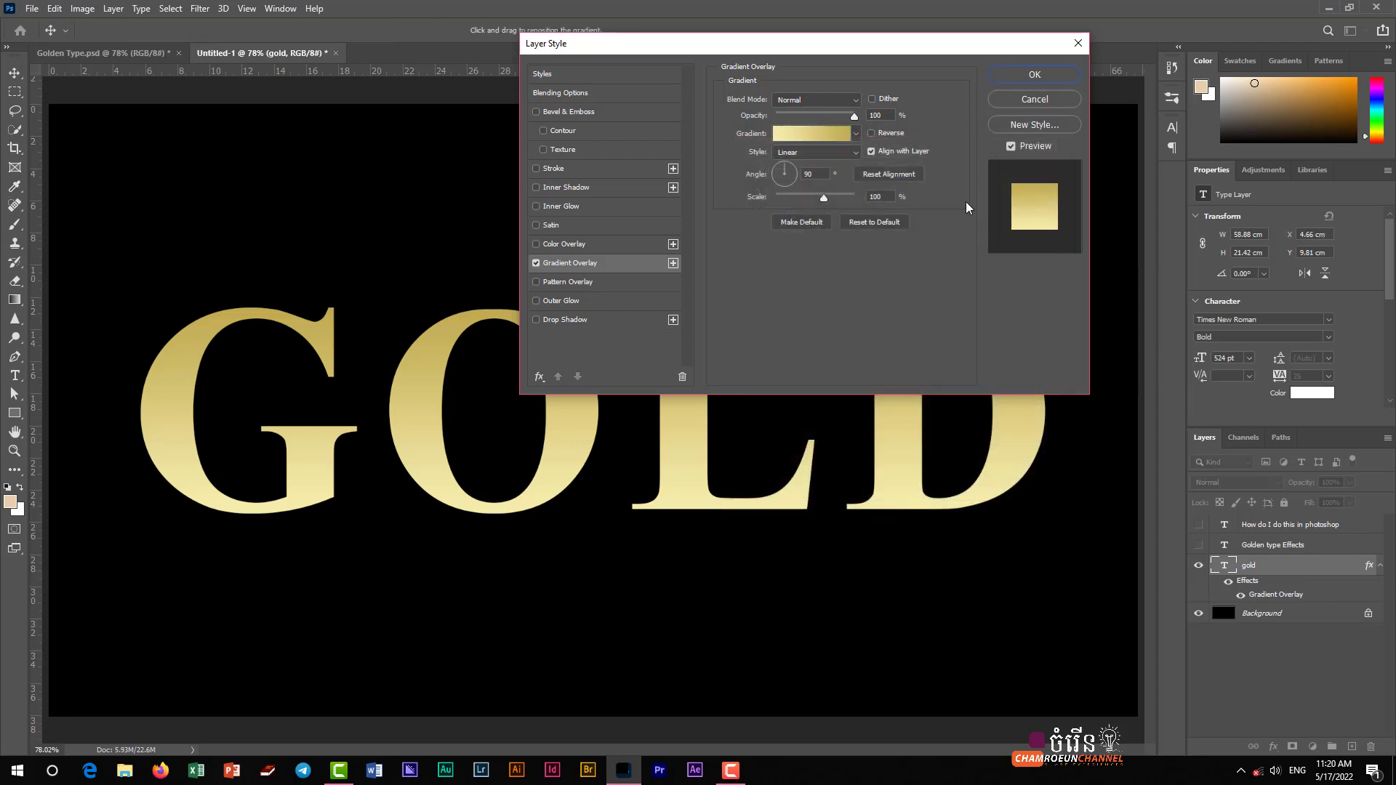
click(790, 133)
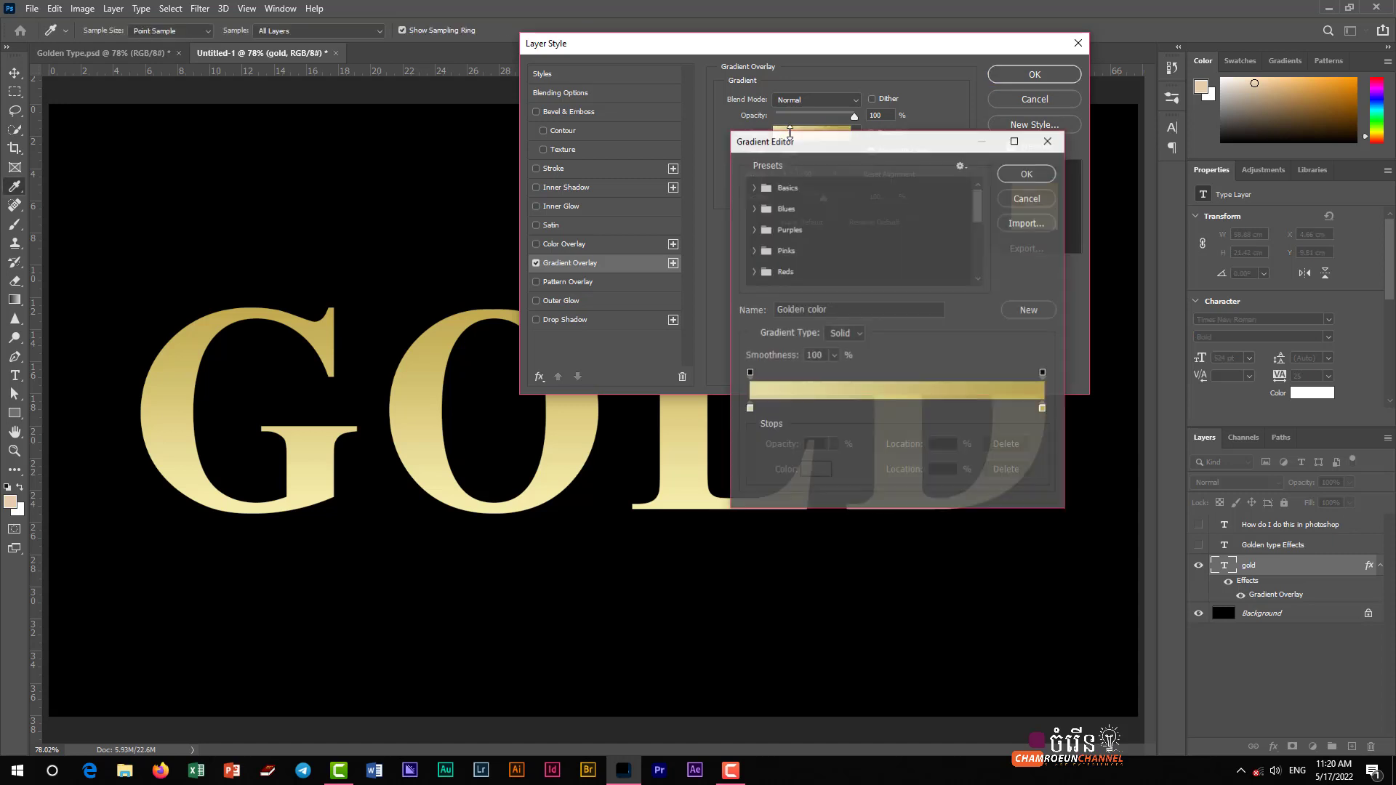
double_click(749, 409)
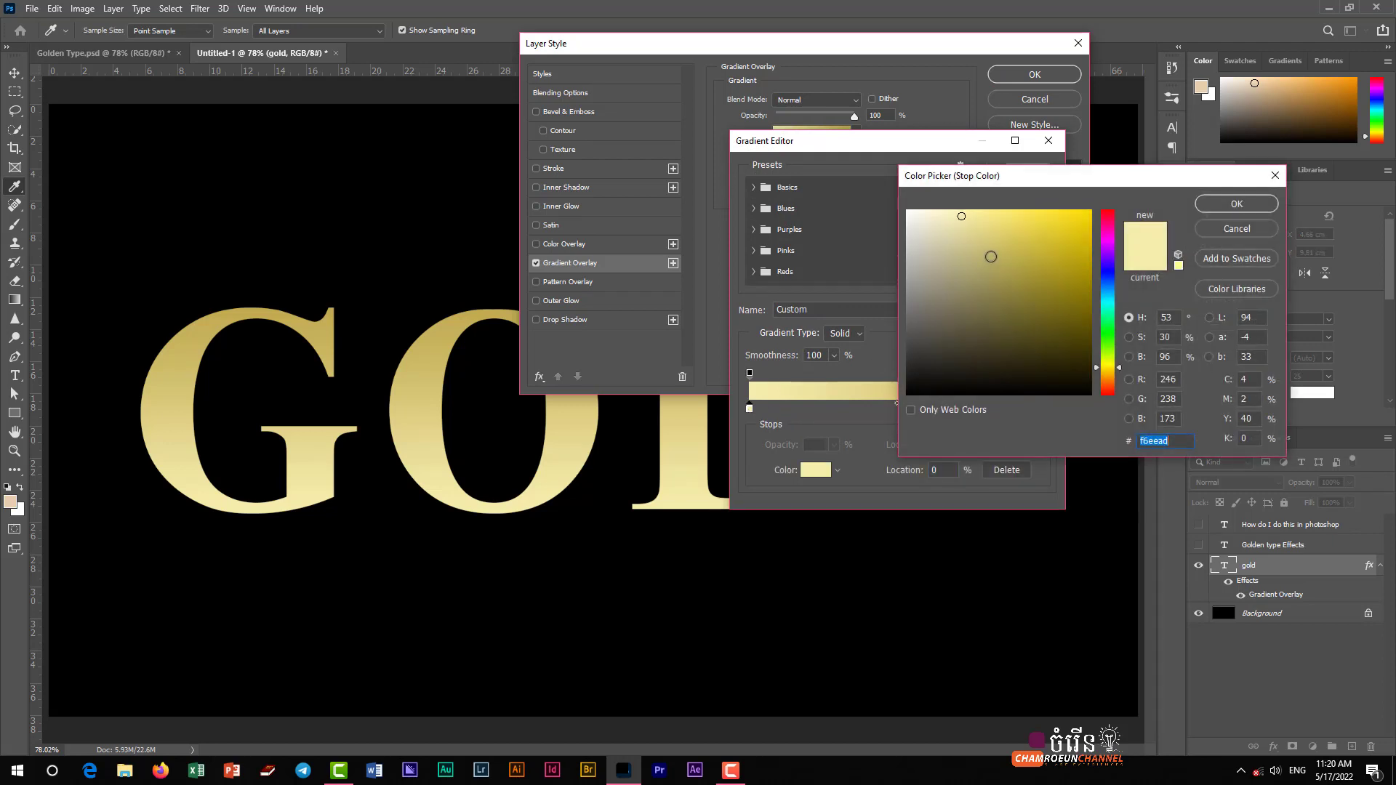
click(988, 221)
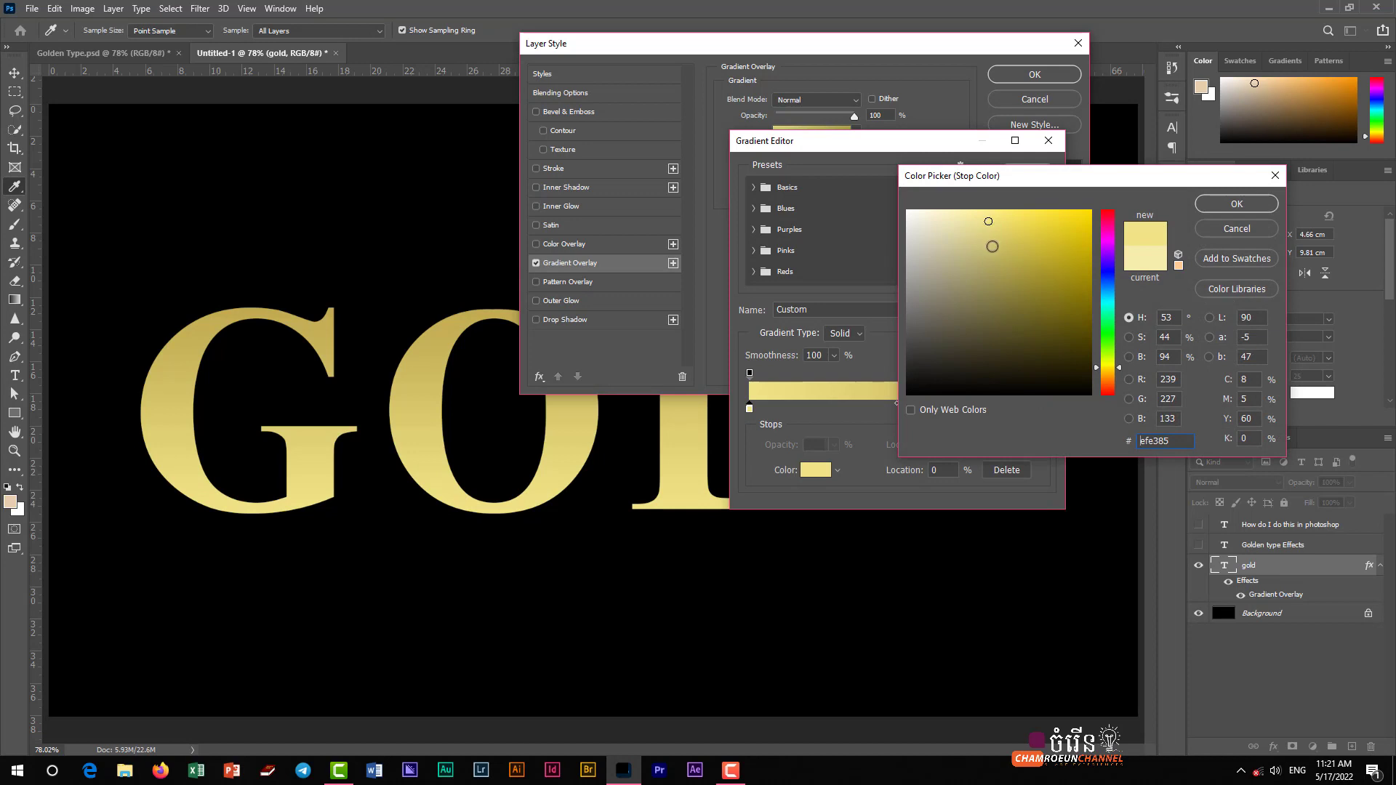
drag(992, 246, 988, 222)
drag(1037, 178, 967, 159)
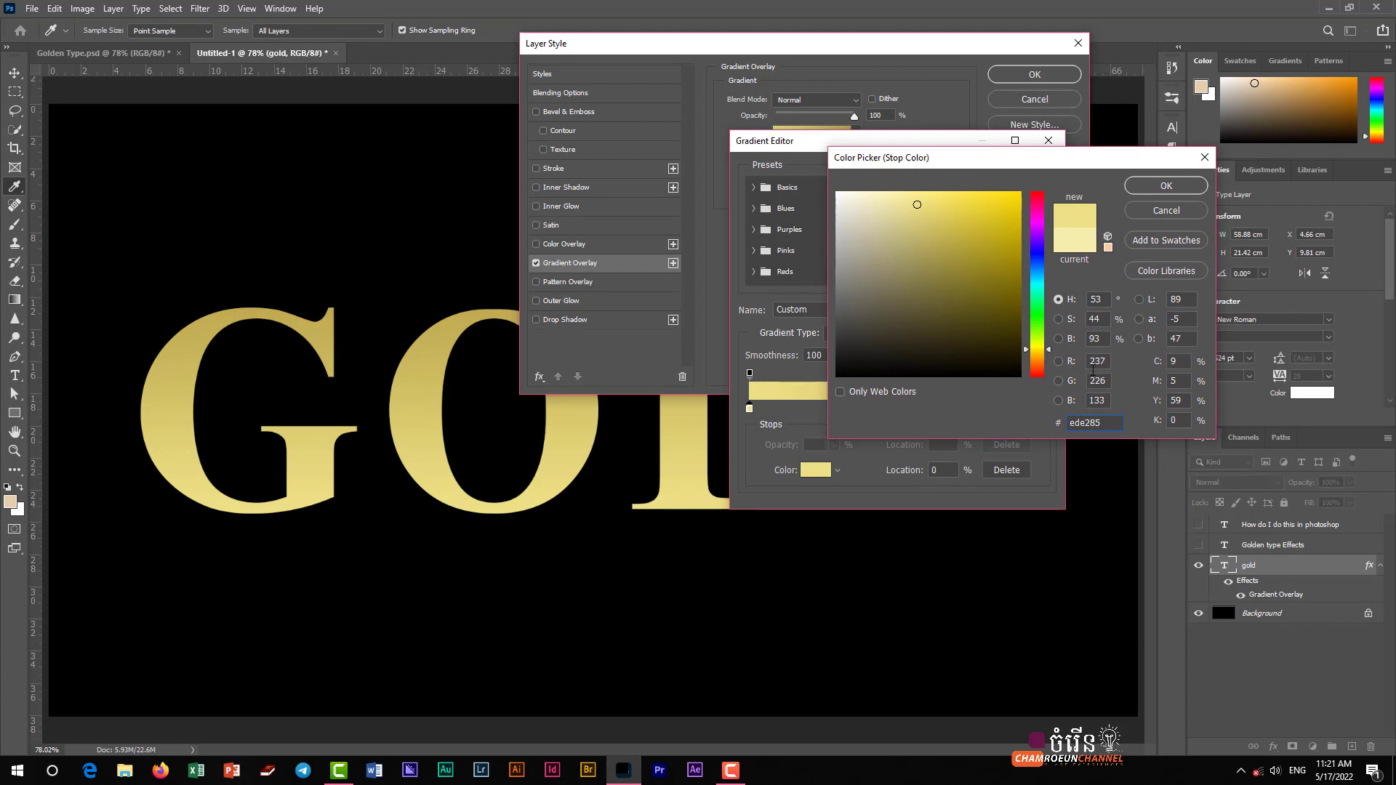
Set the left stop exactly to RGB 246, 238, 173 (#f6eead)
double_click(1089, 363)
text(24)
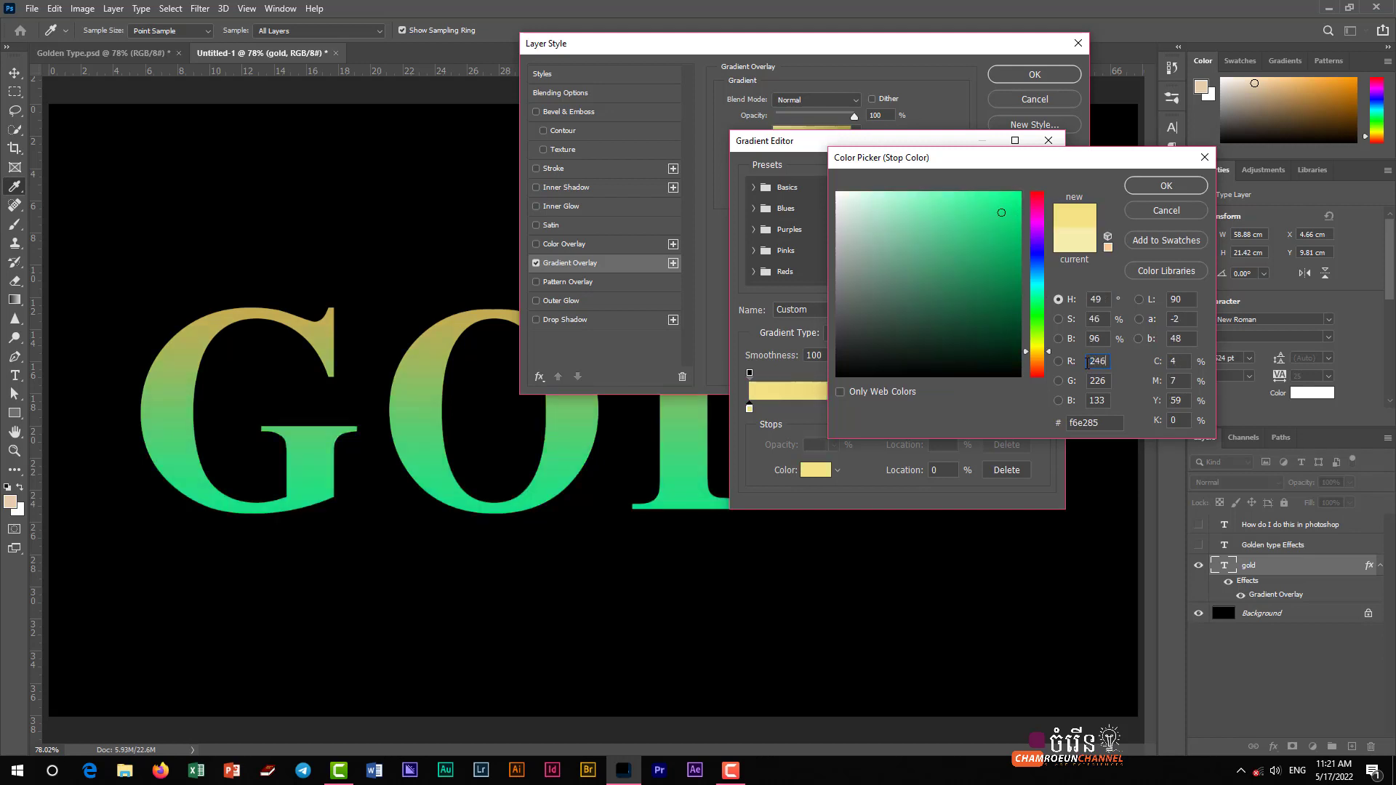
text(6)
key(Tab)
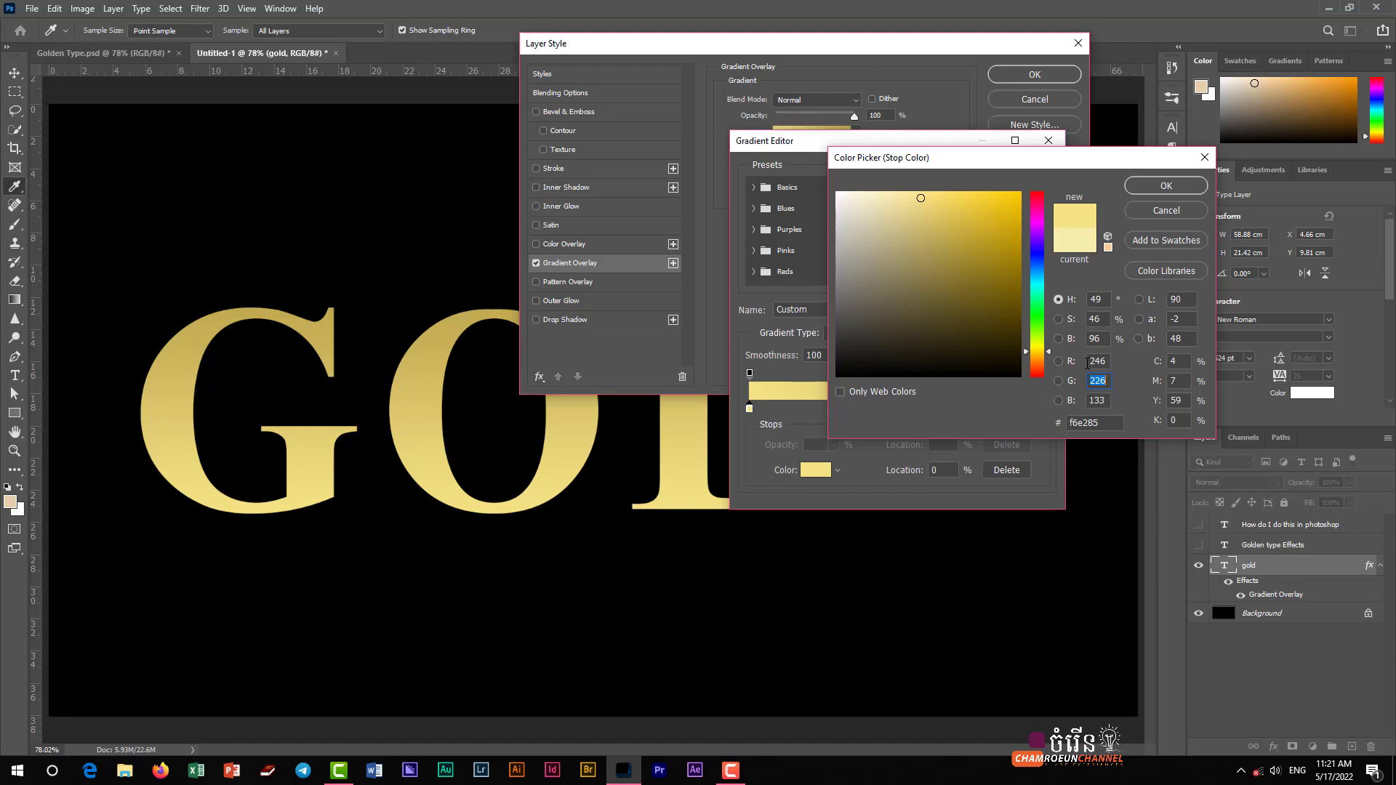
text(2)
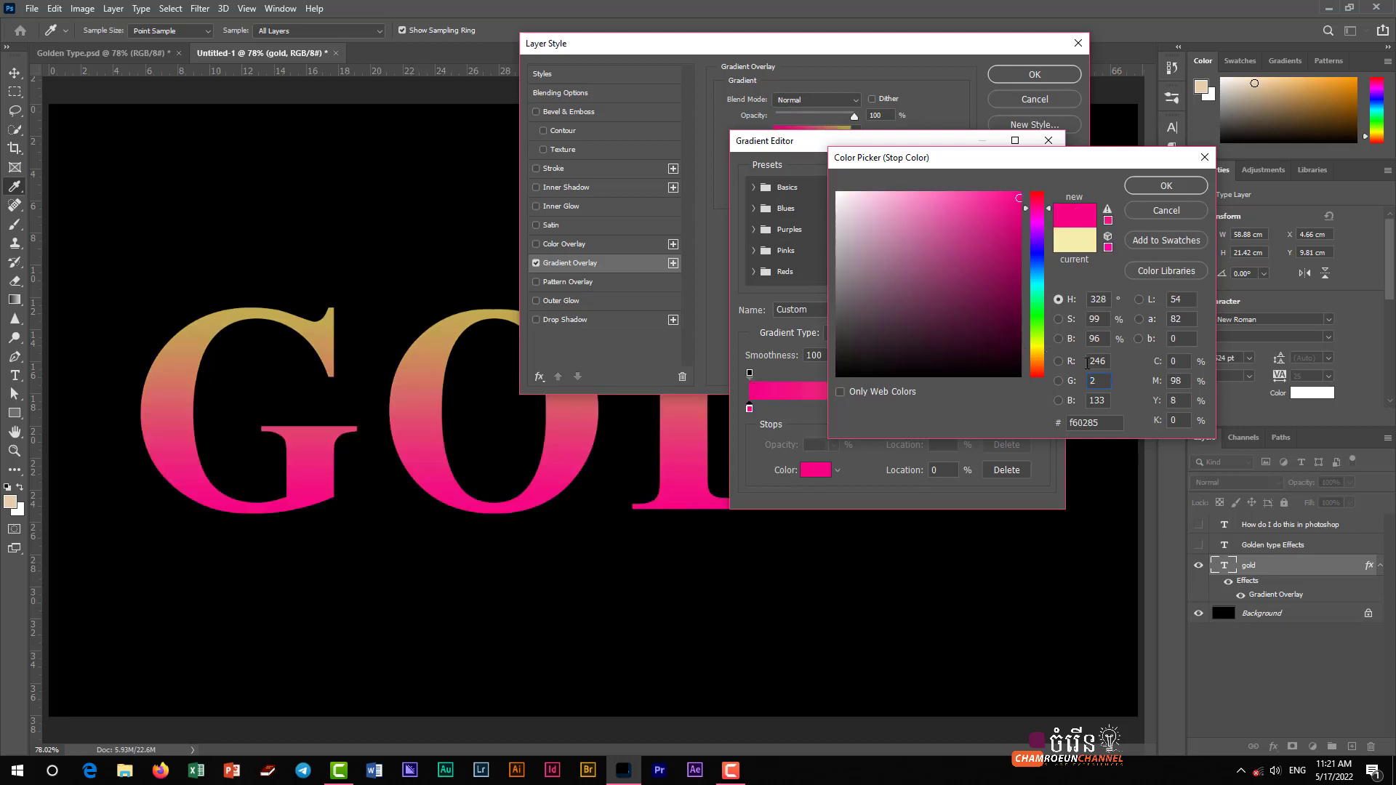
text(38)
key(Tab)
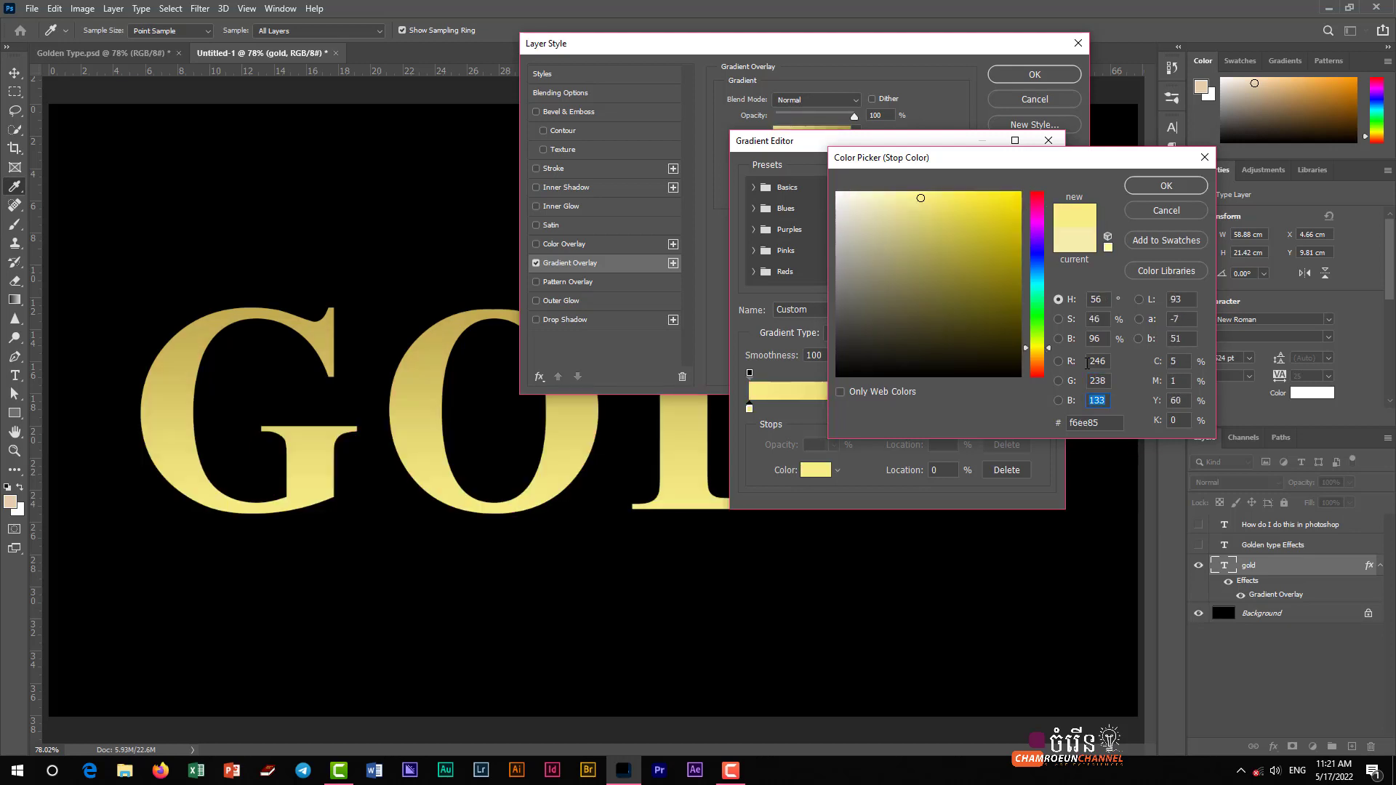
text(17)
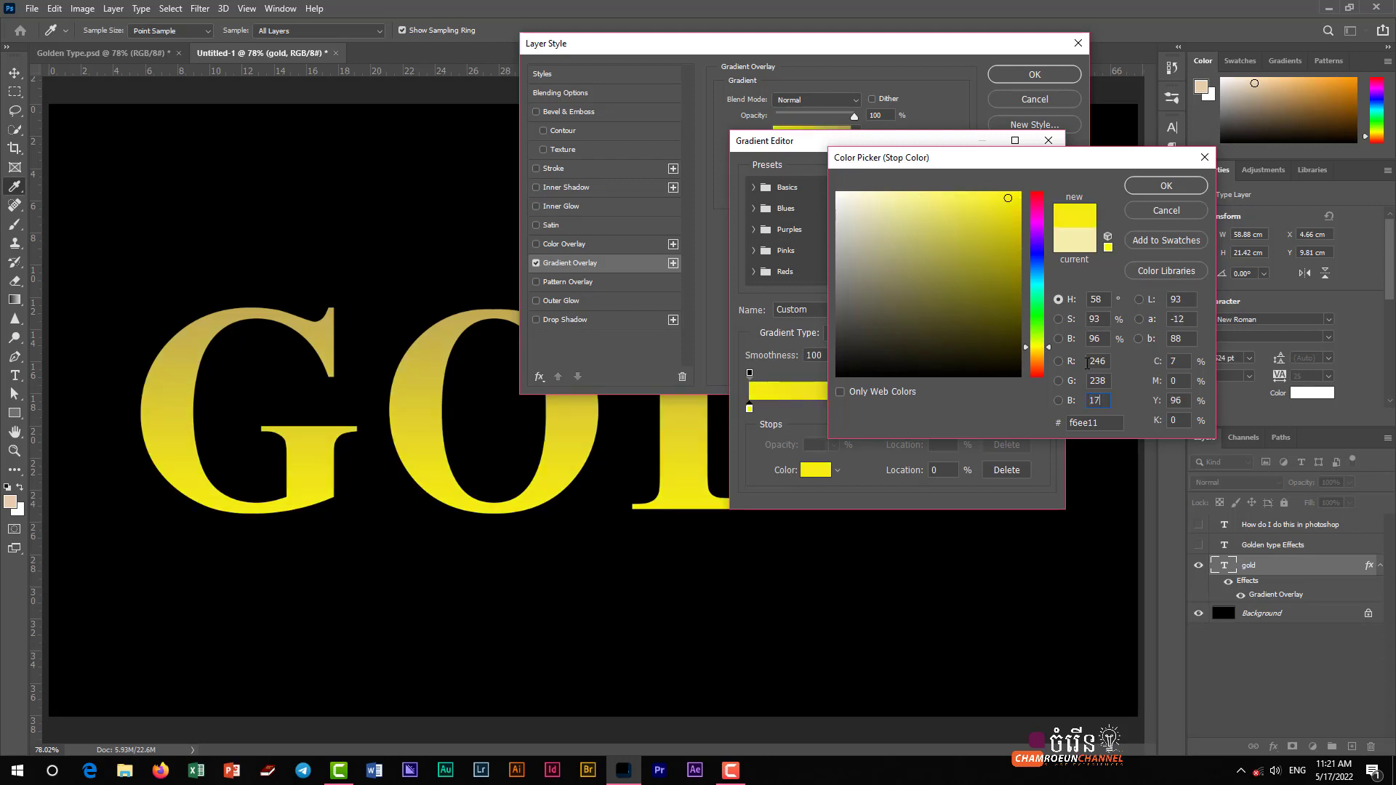
text(3)
key(Tab)
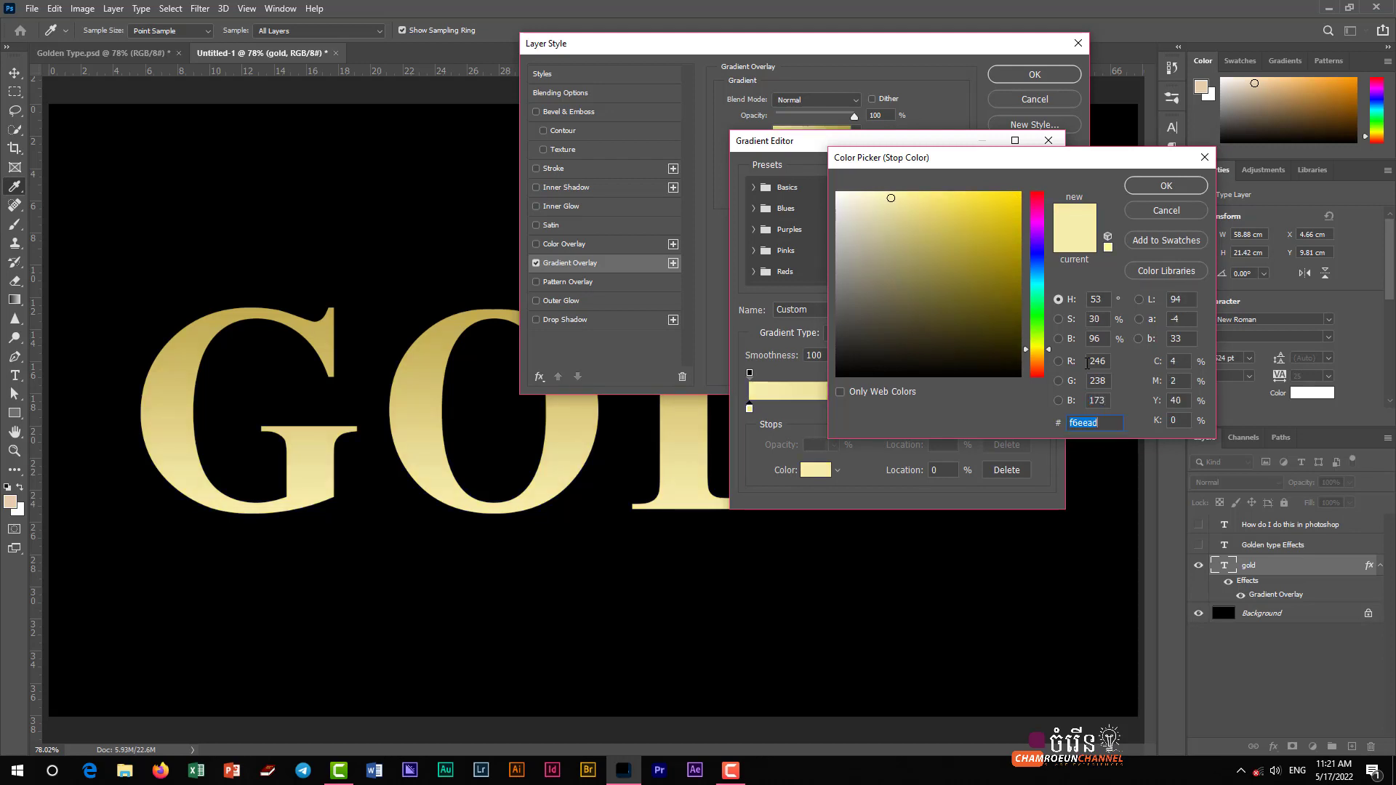
click(1163, 186)
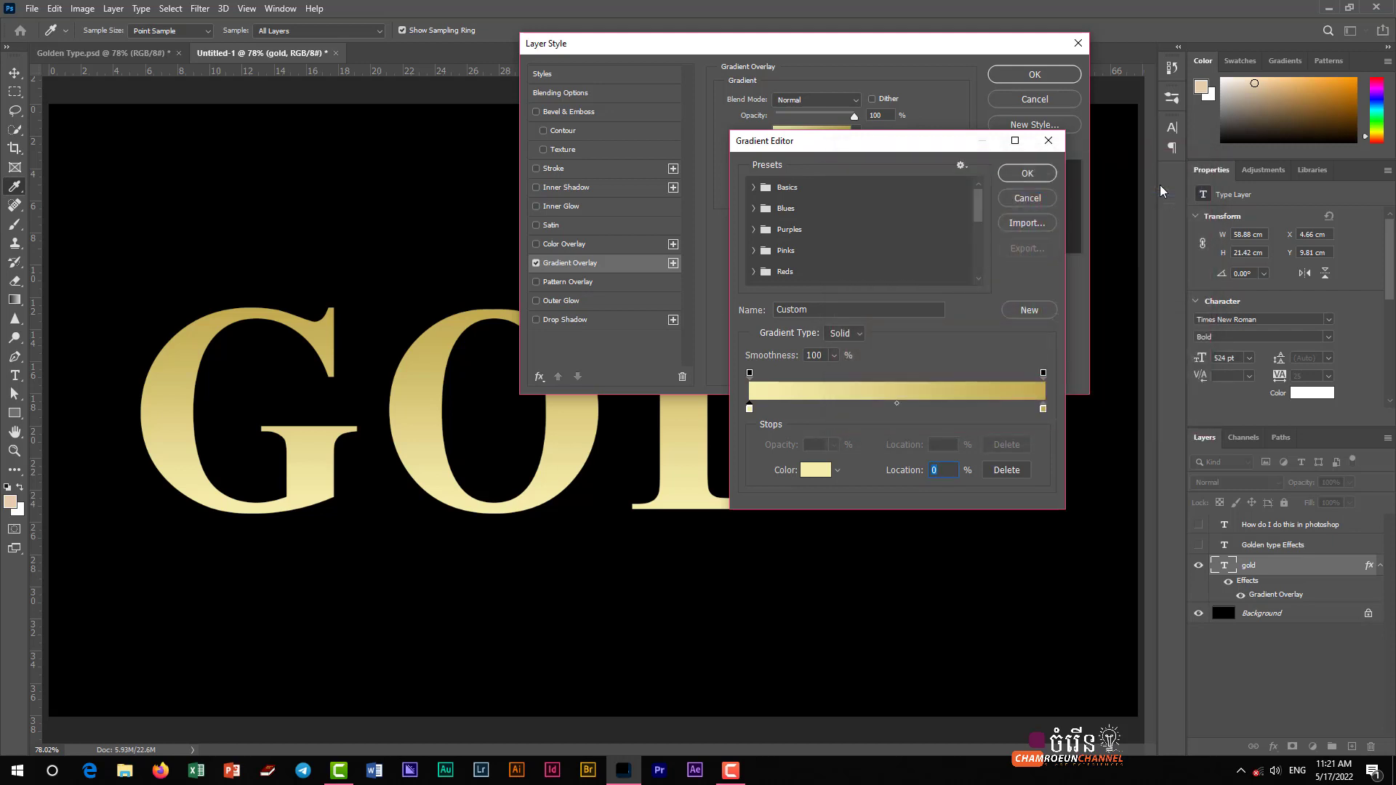
Set the right stop to a deeper muted gold (#b8a243) and apply the gradient
click(1044, 408)
double_click(1044, 407)
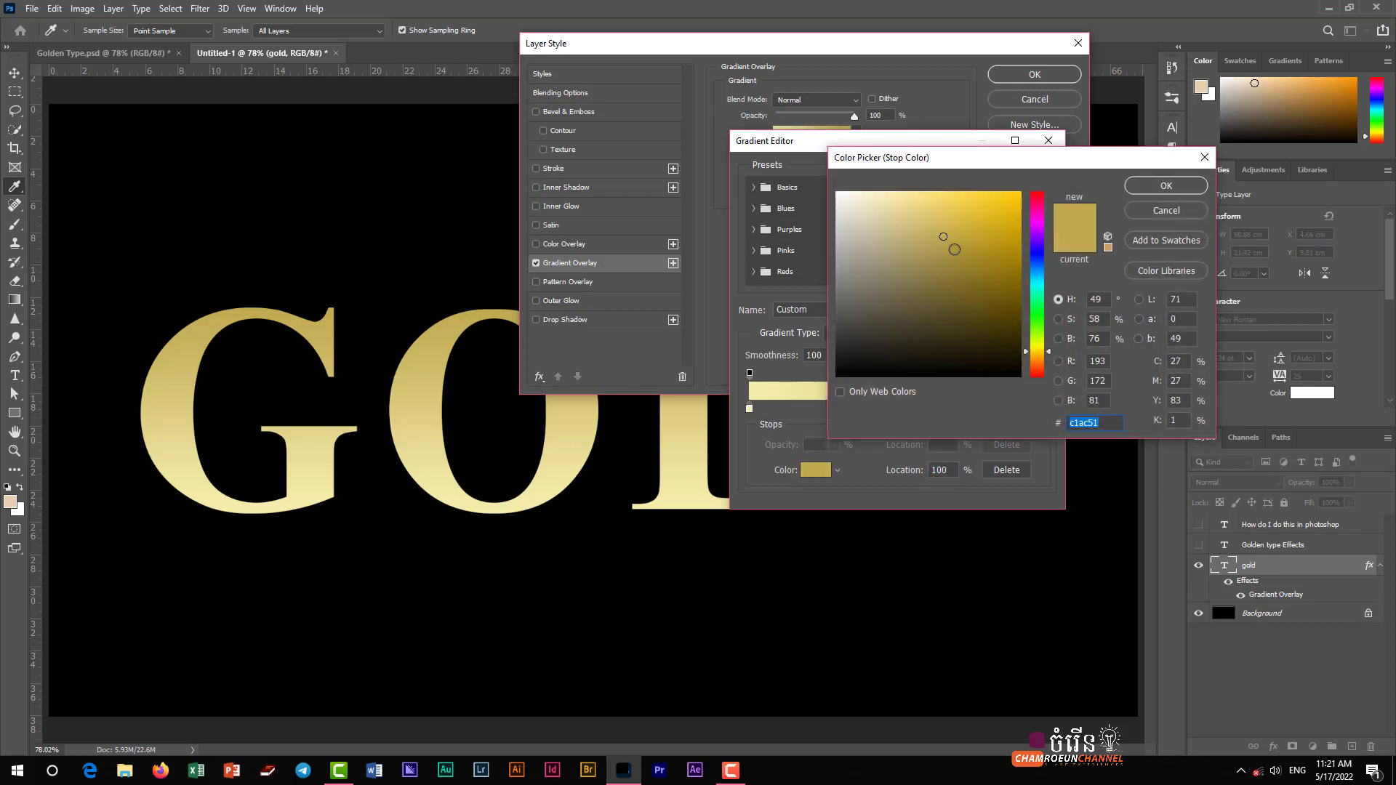
click(955, 249)
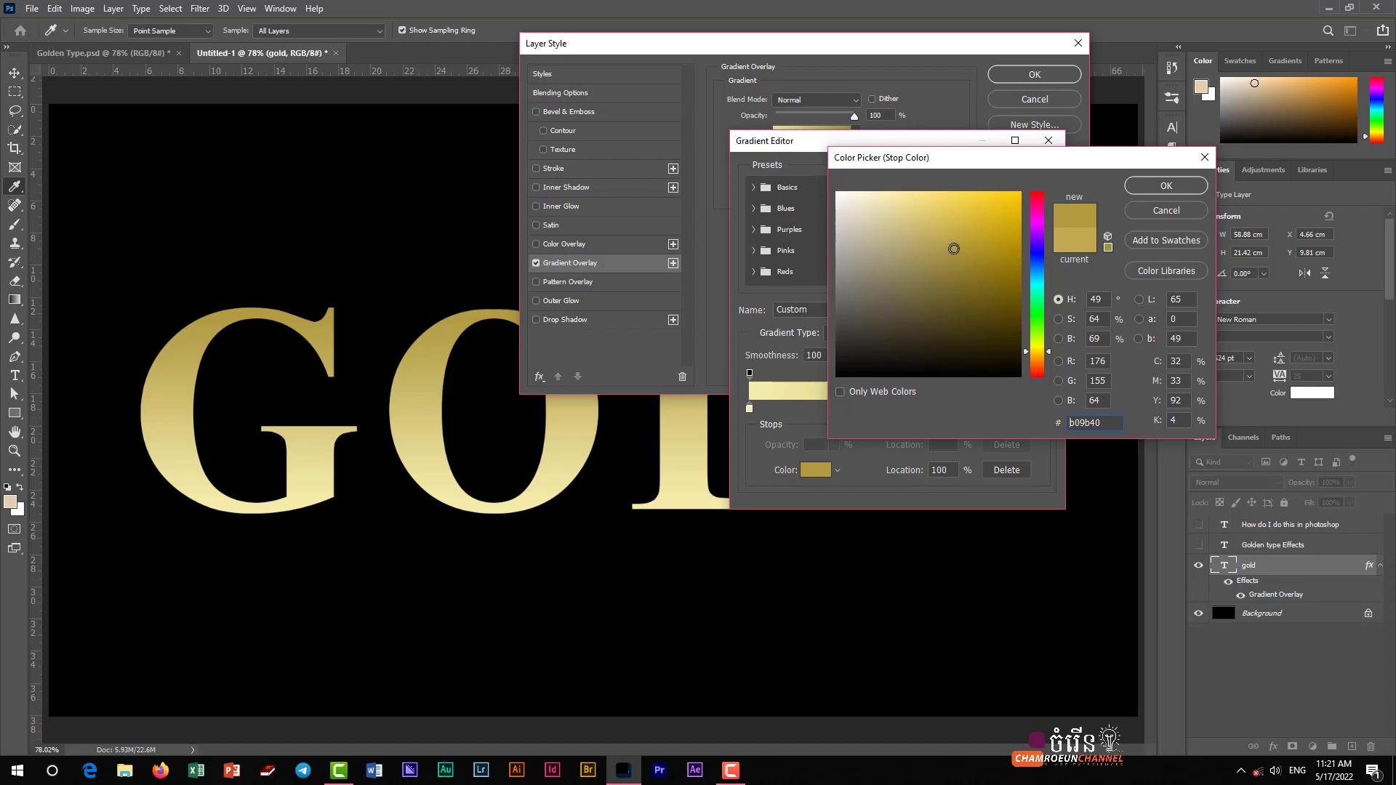
drag(954, 249, 954, 244)
click(1181, 186)
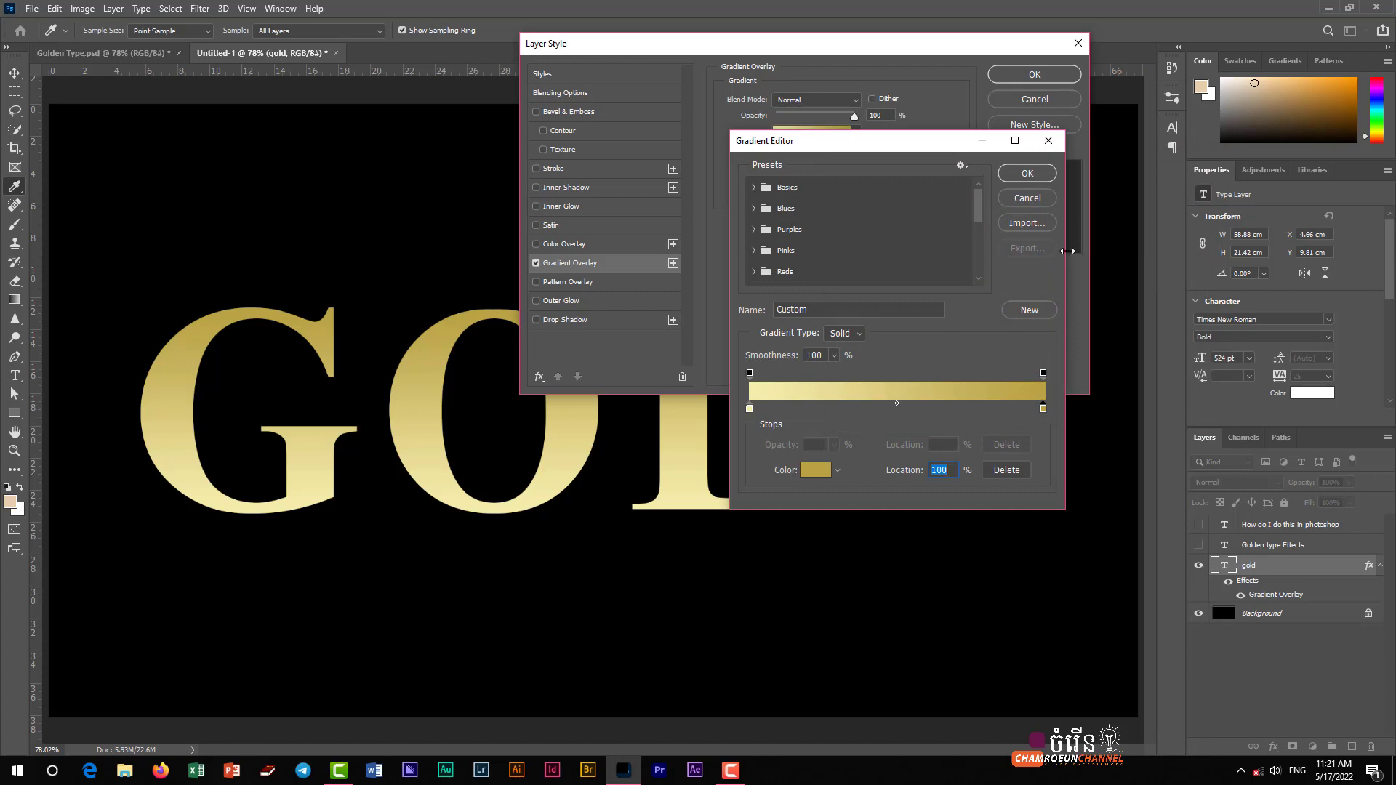
click(1031, 172)
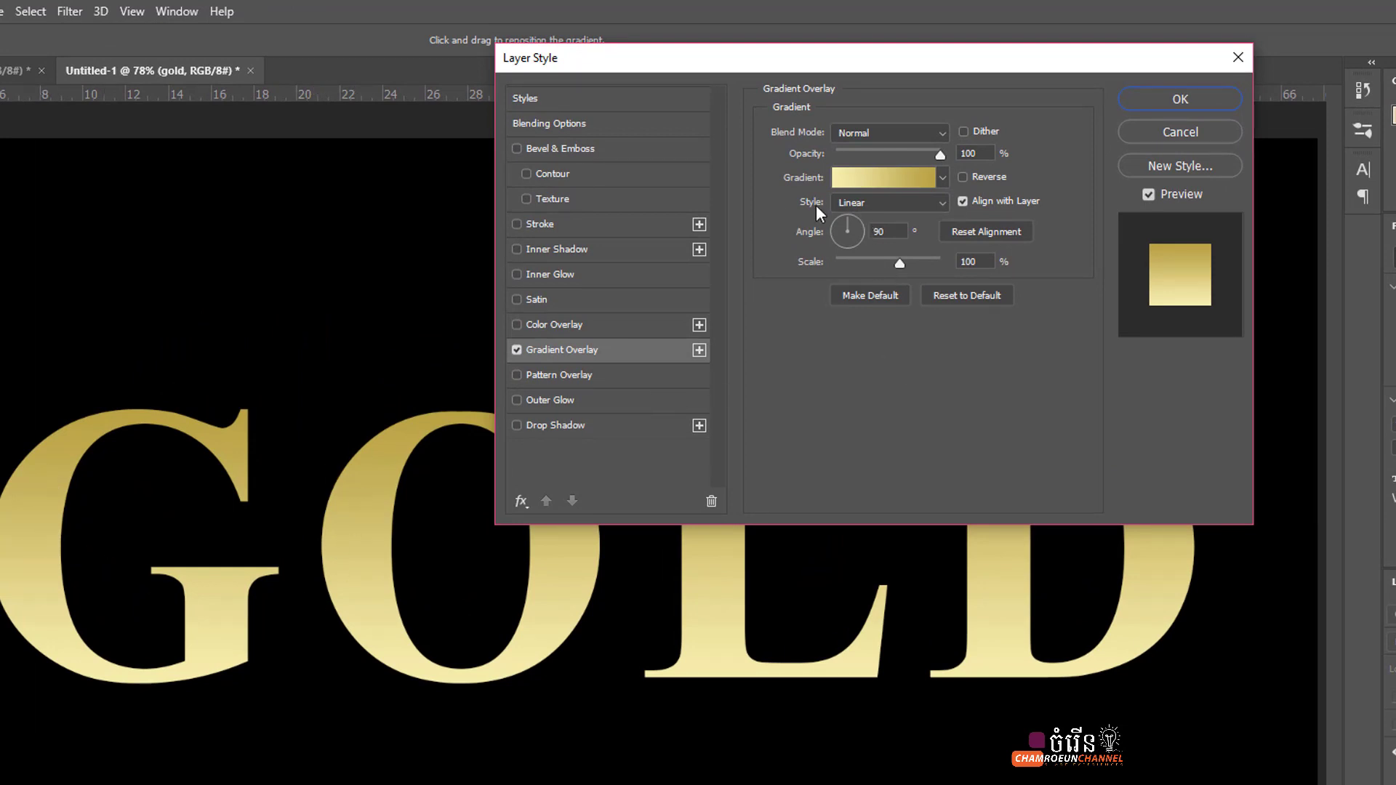
click(942, 206)
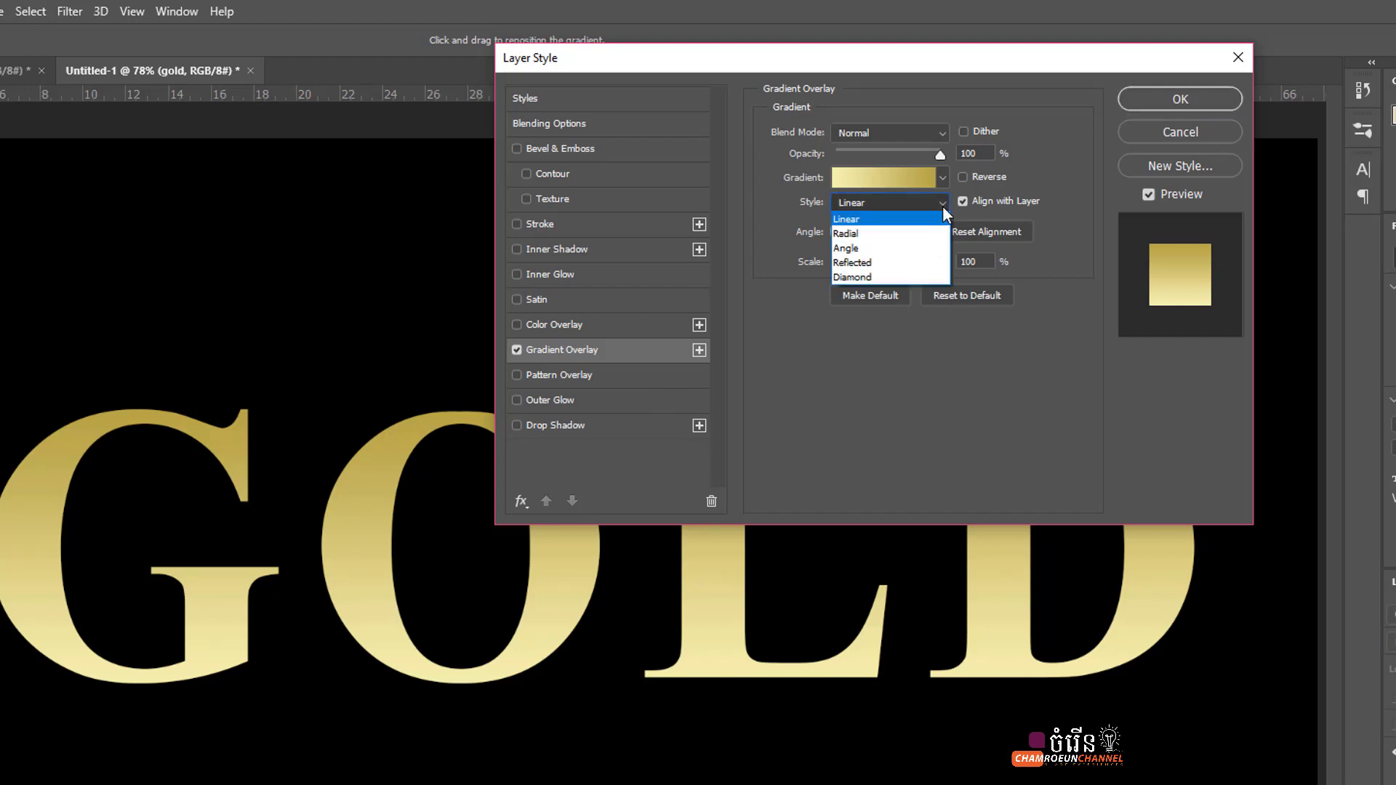
click(942, 206)
click(943, 206)
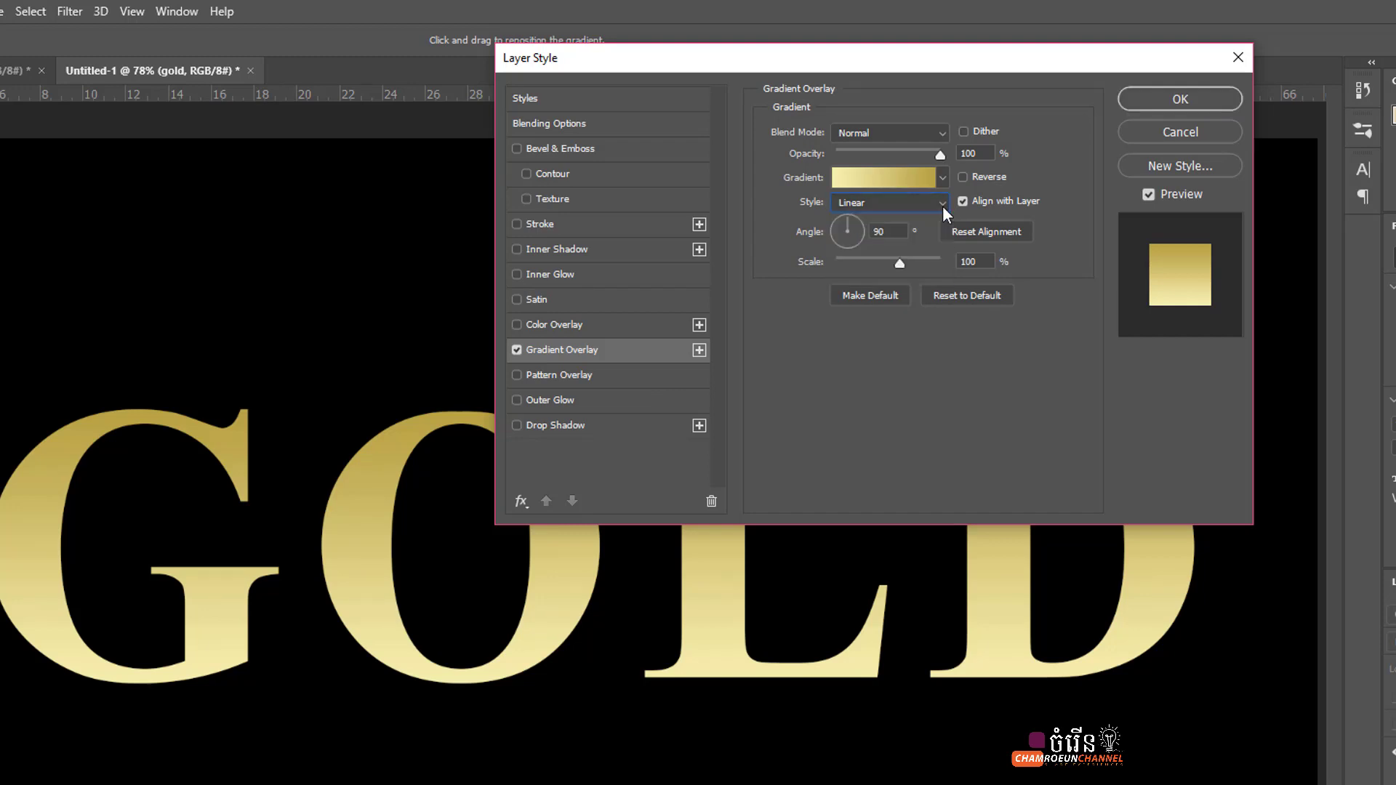
click(942, 207)
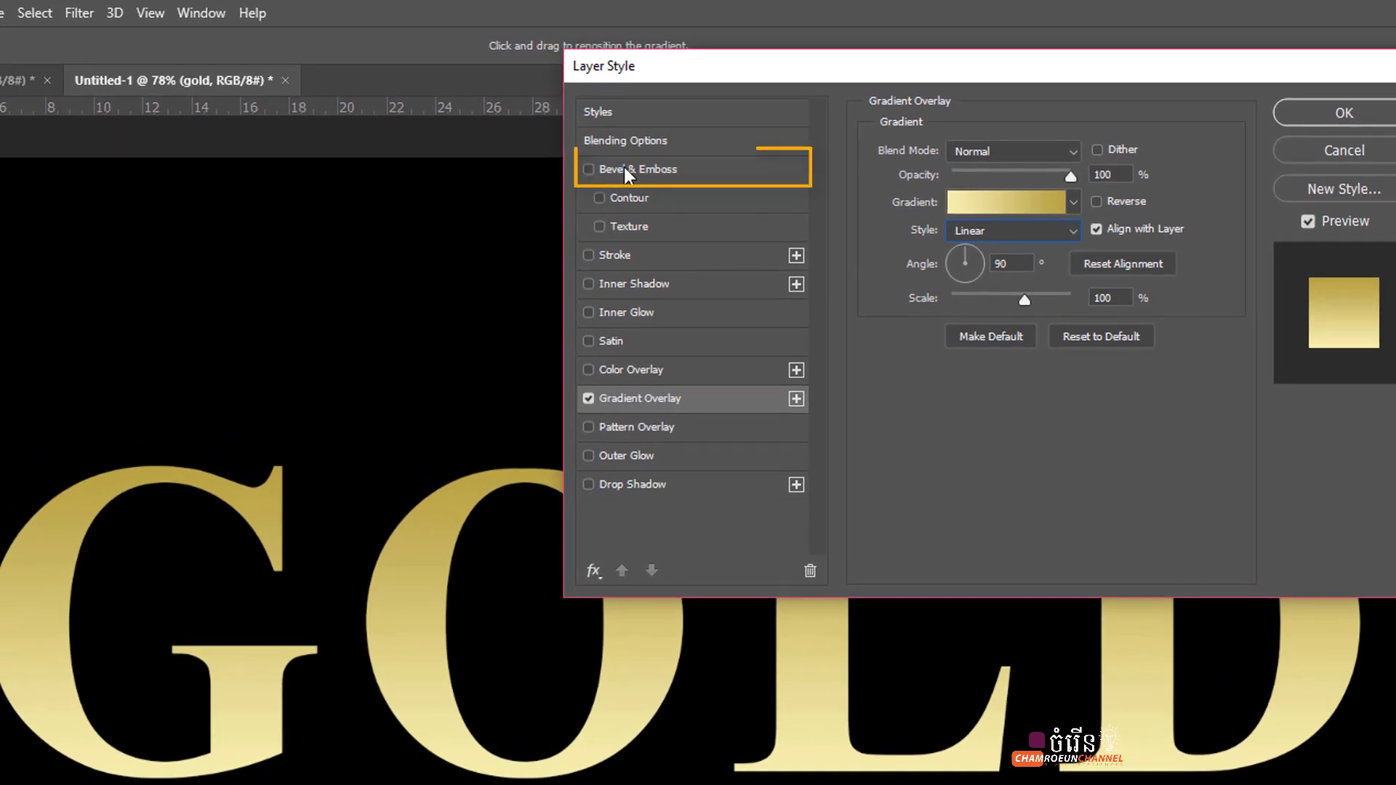
Enable Bevel & Emboss with Inner Bevel style and Chisel Hard technique
click(553, 149)
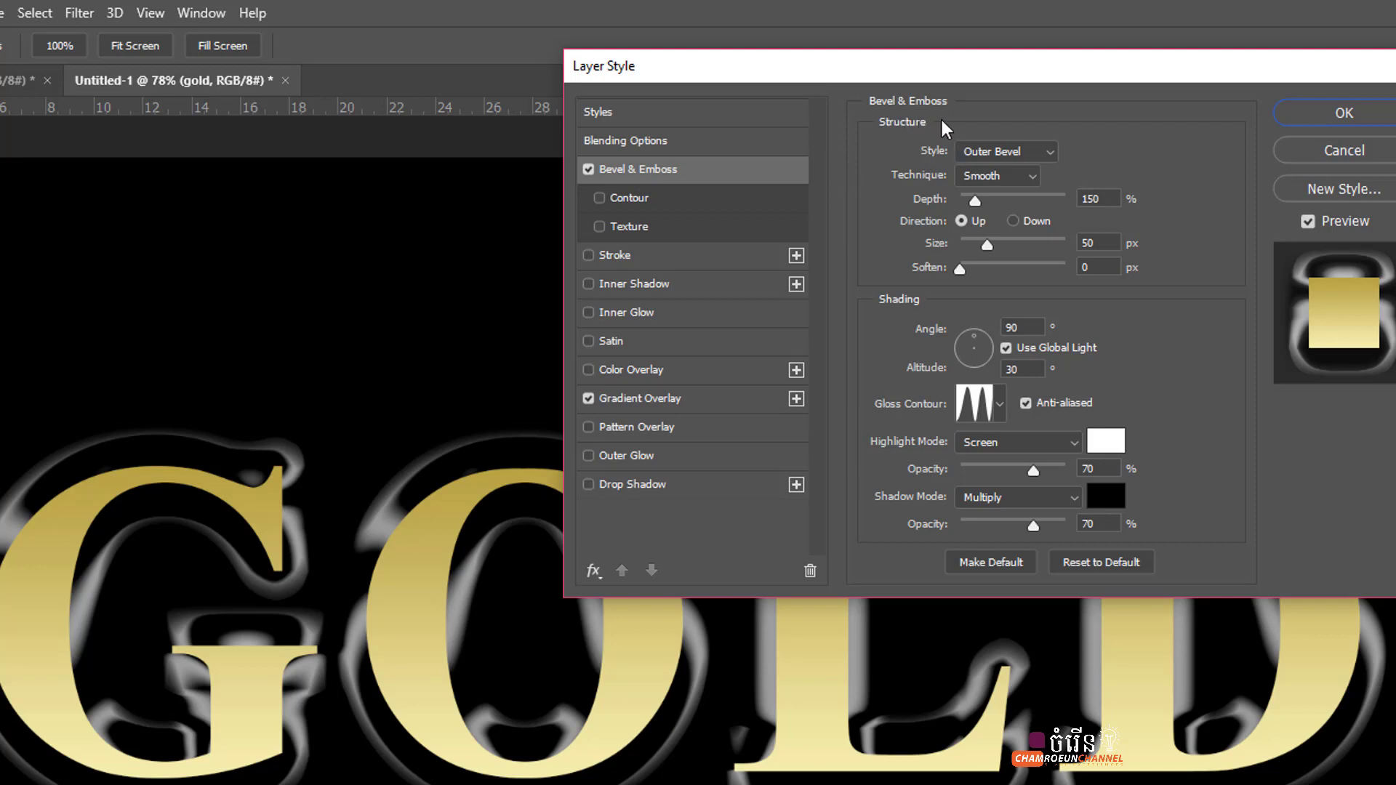
click(1054, 152)
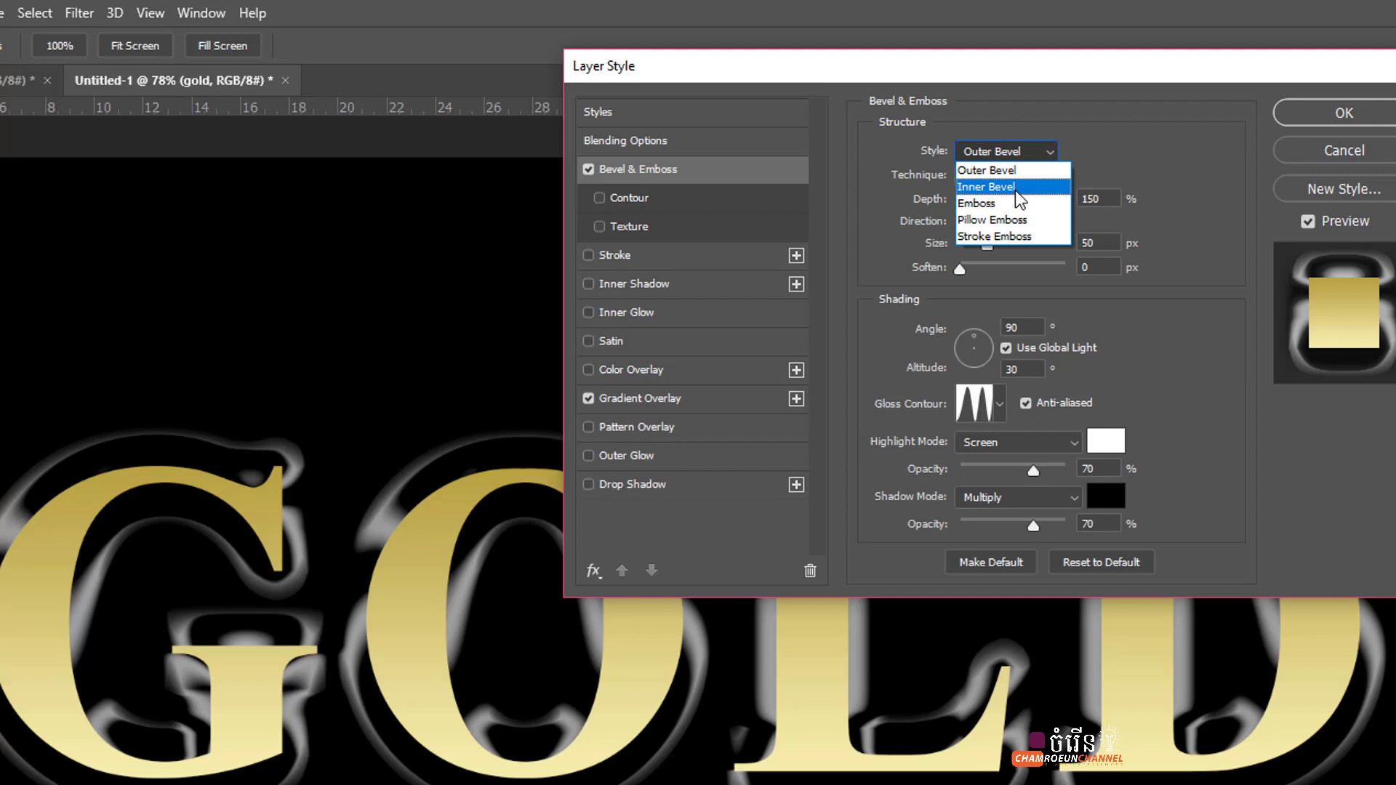
click(1007, 188)
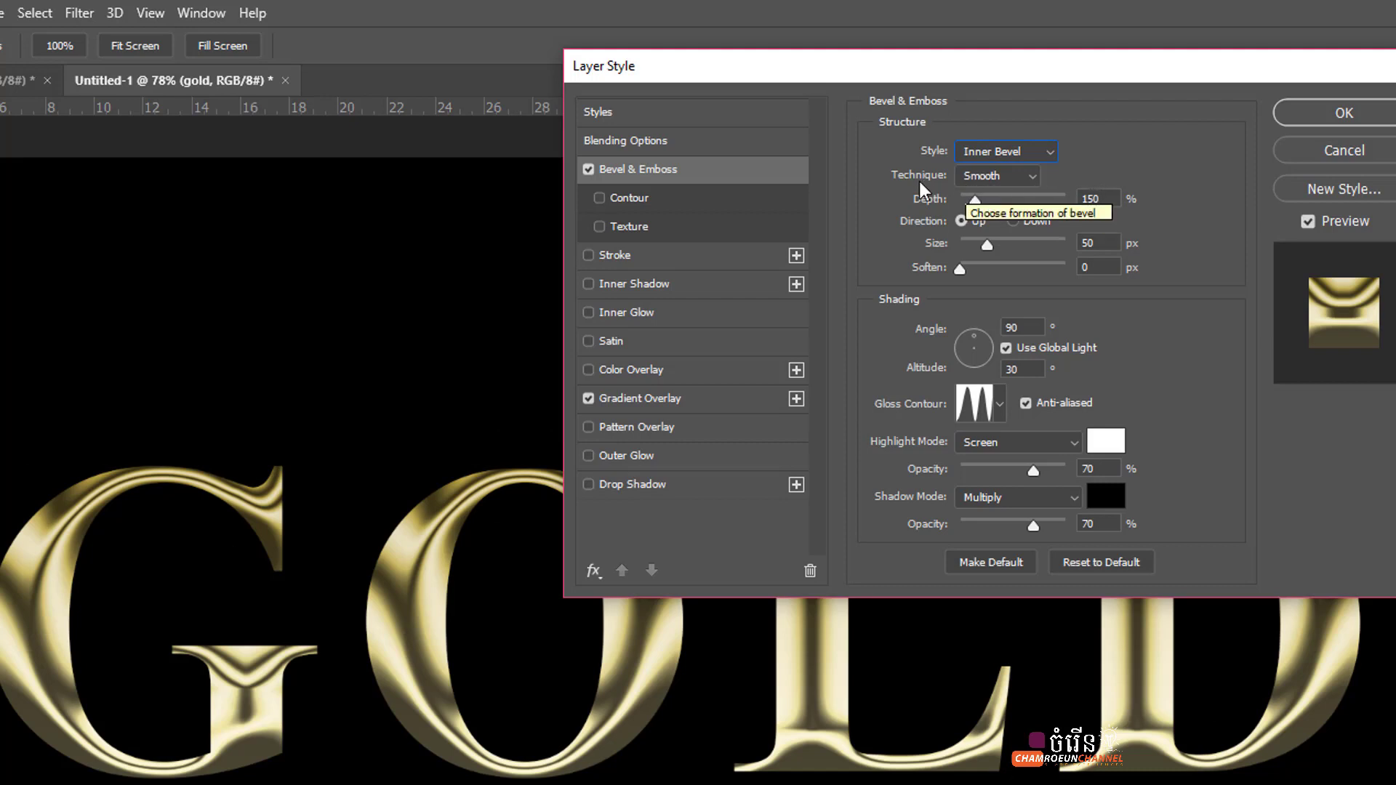
click(1033, 178)
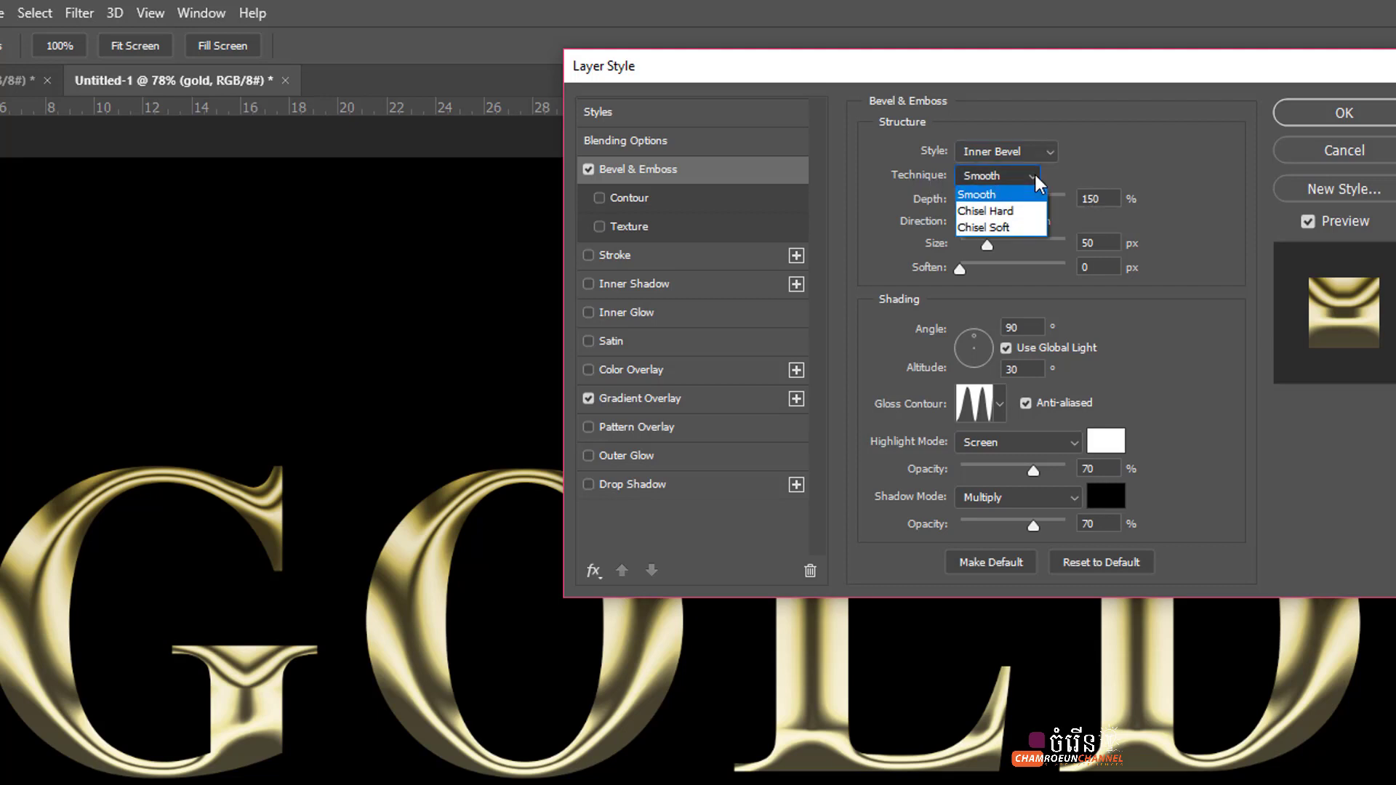
click(1017, 213)
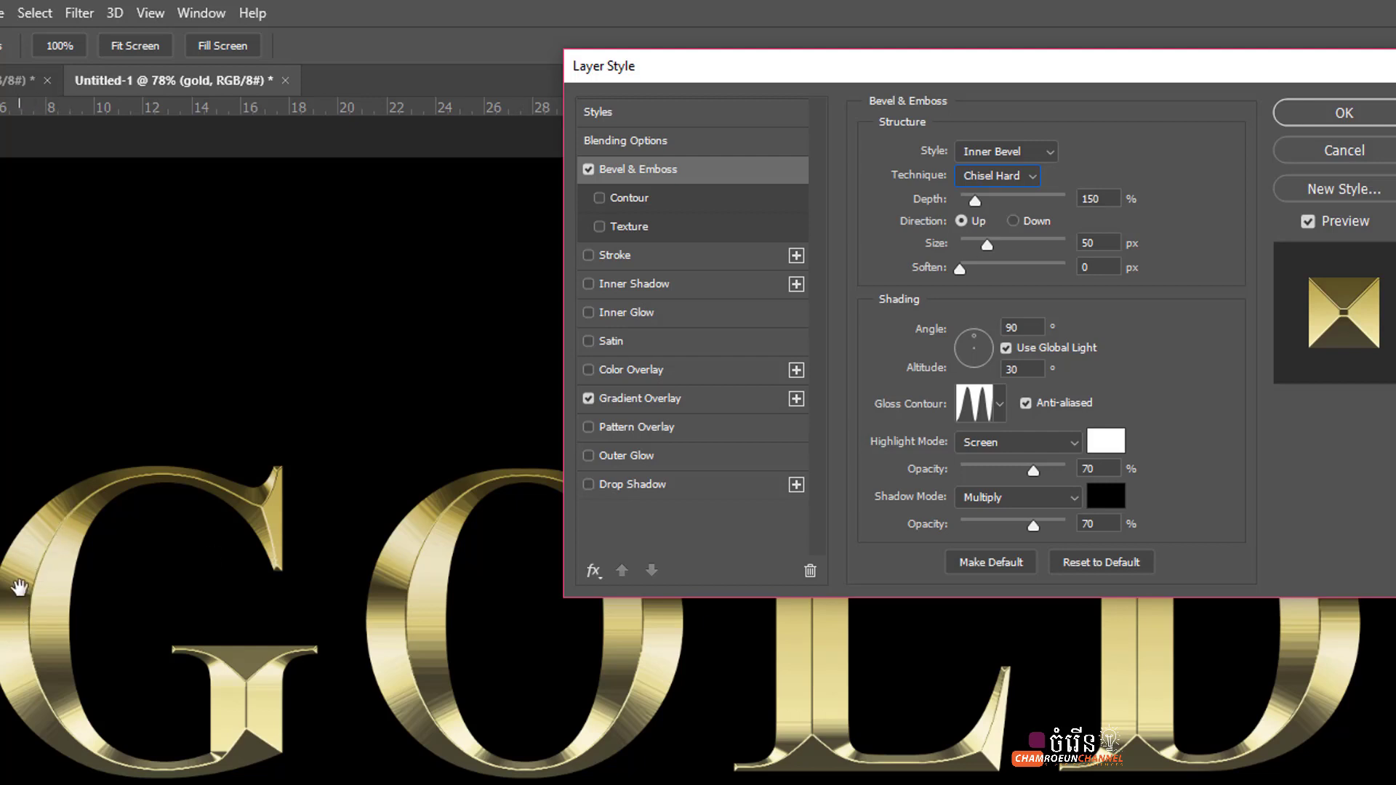
click(1034, 176)
click(999, 196)
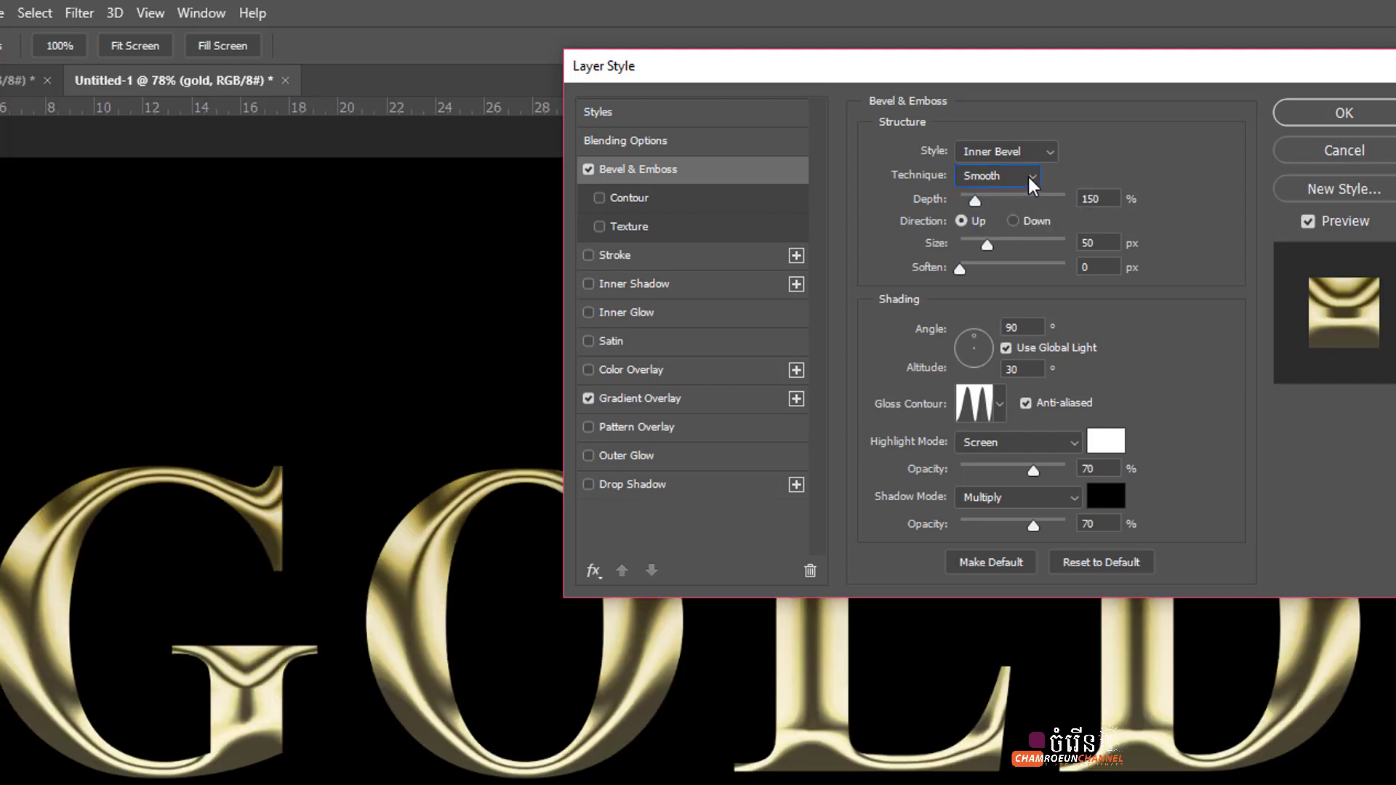
click(1029, 177)
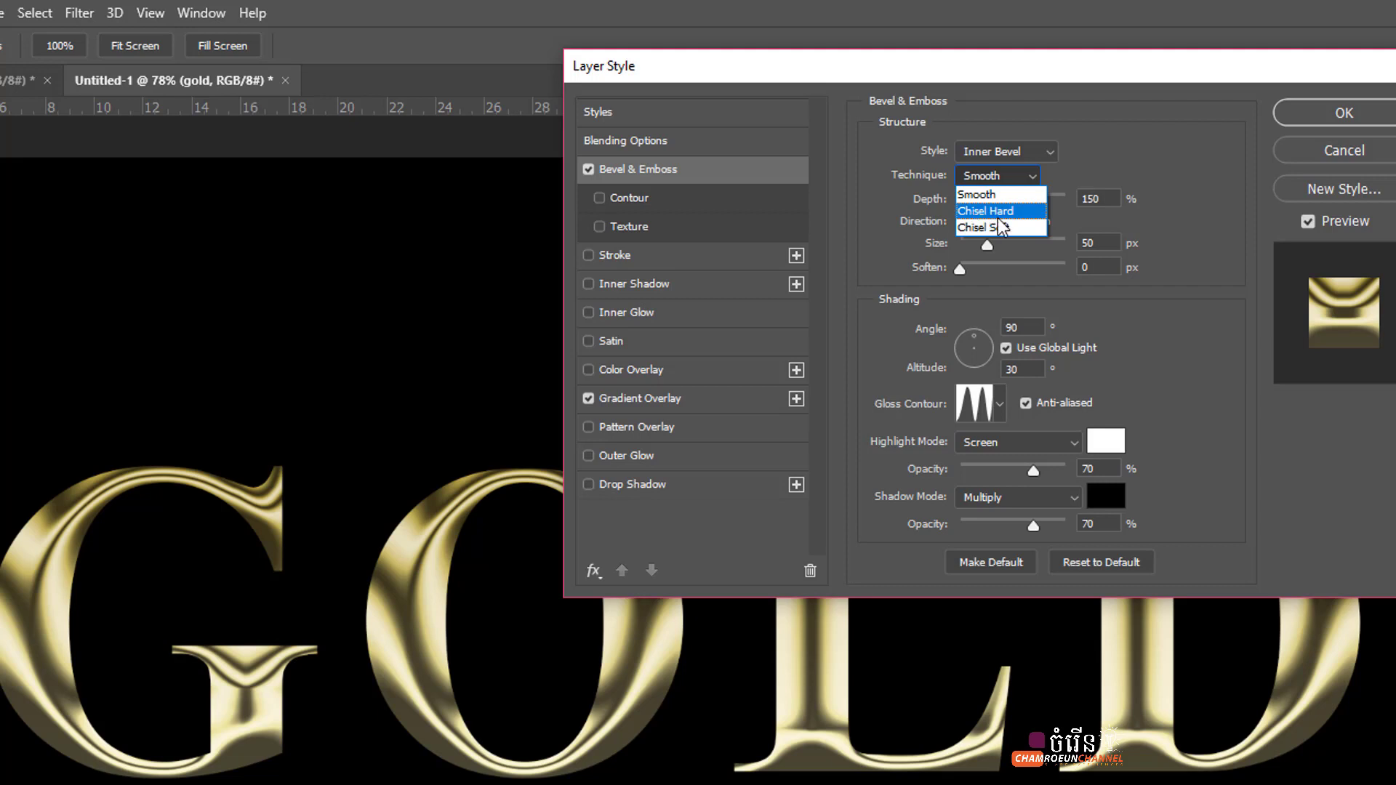
click(1001, 214)
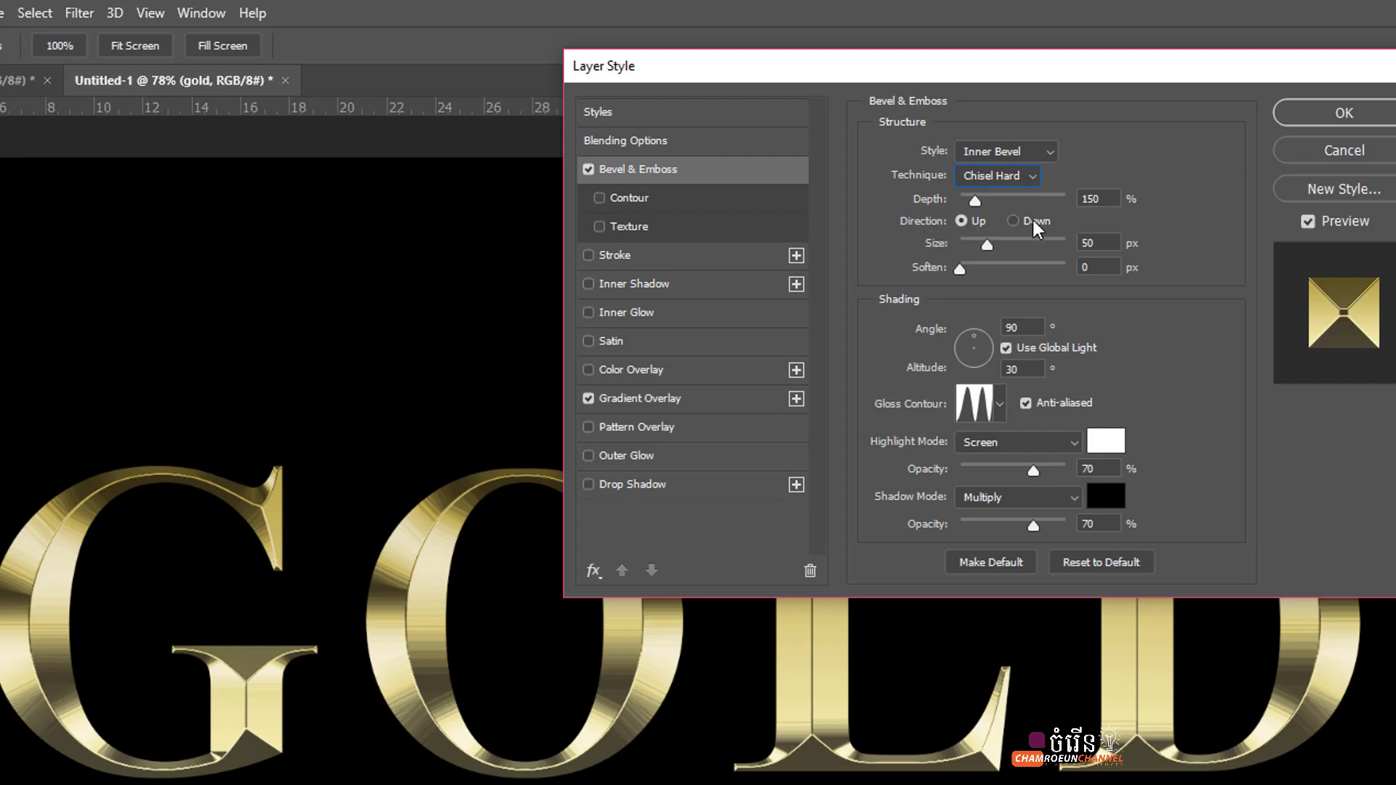
Keep the bevel direction Up and set the bevel size to 50 px
click(1012, 220)
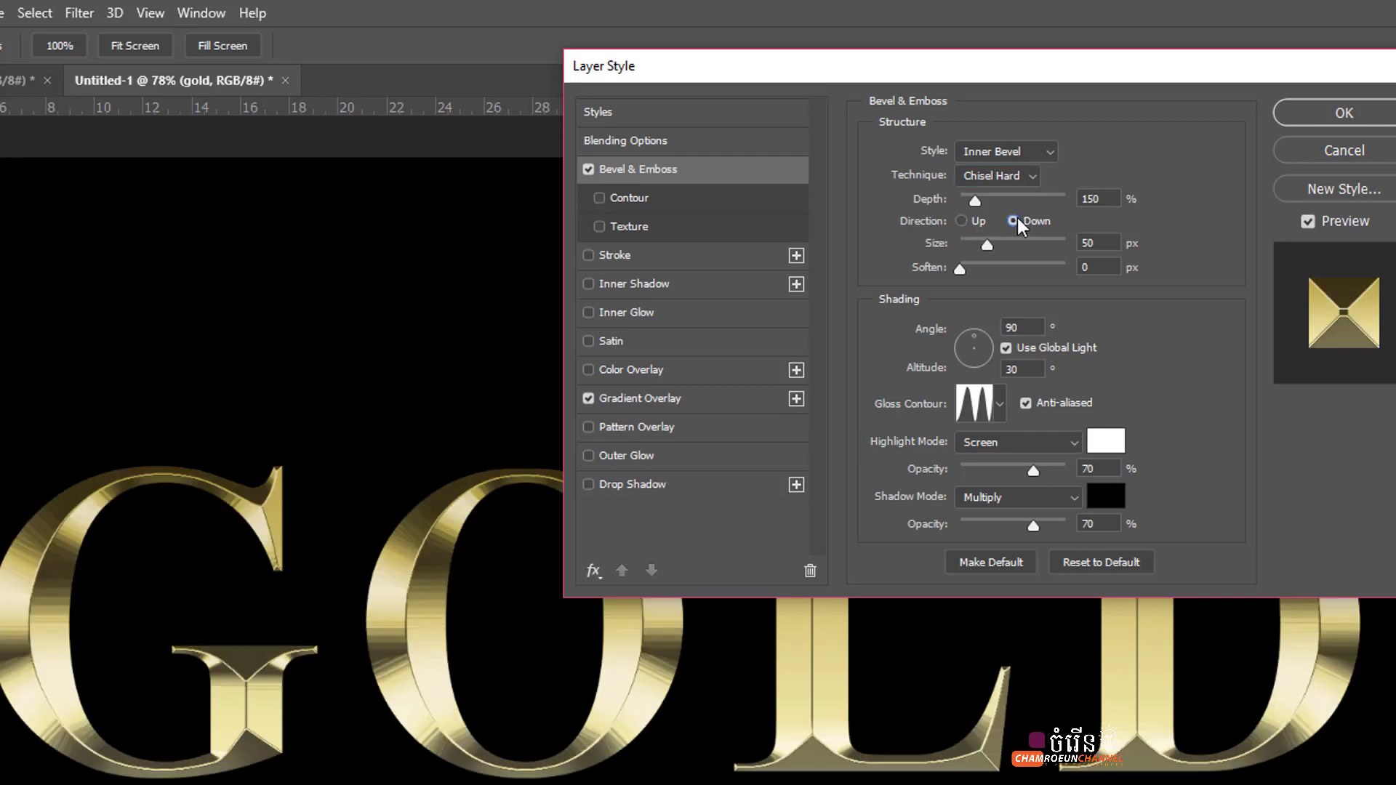
click(962, 220)
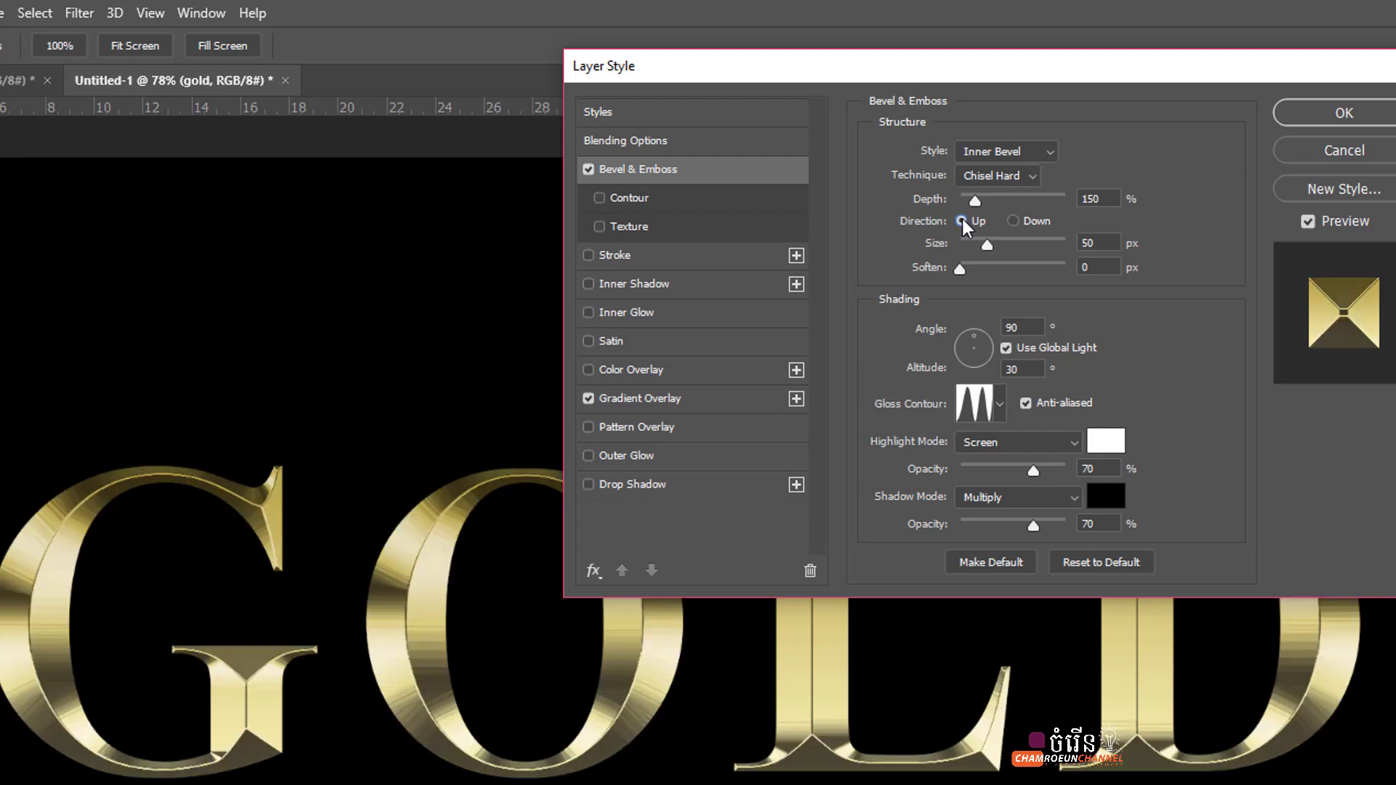
click(1013, 221)
click(962, 222)
drag(987, 246, 960, 249)
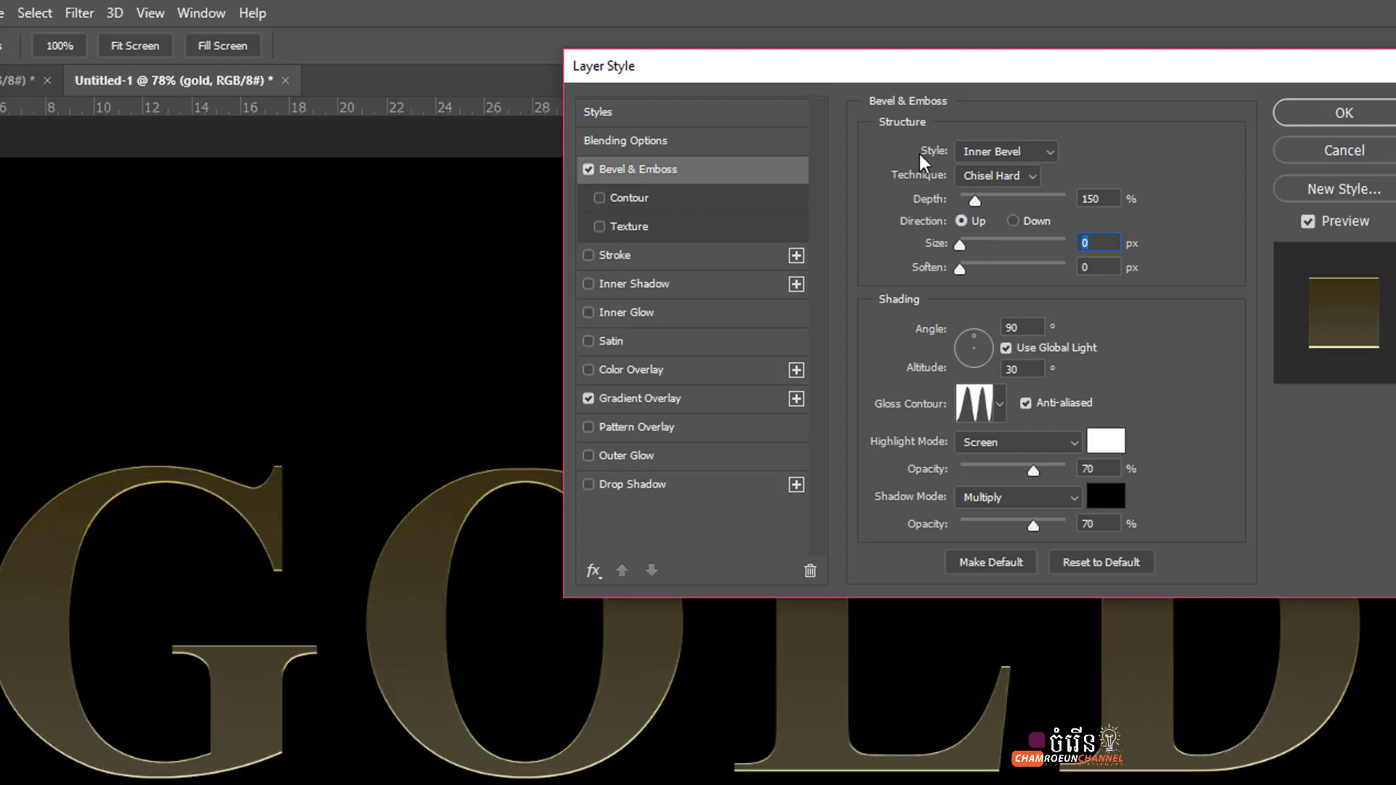
click(958, 236)
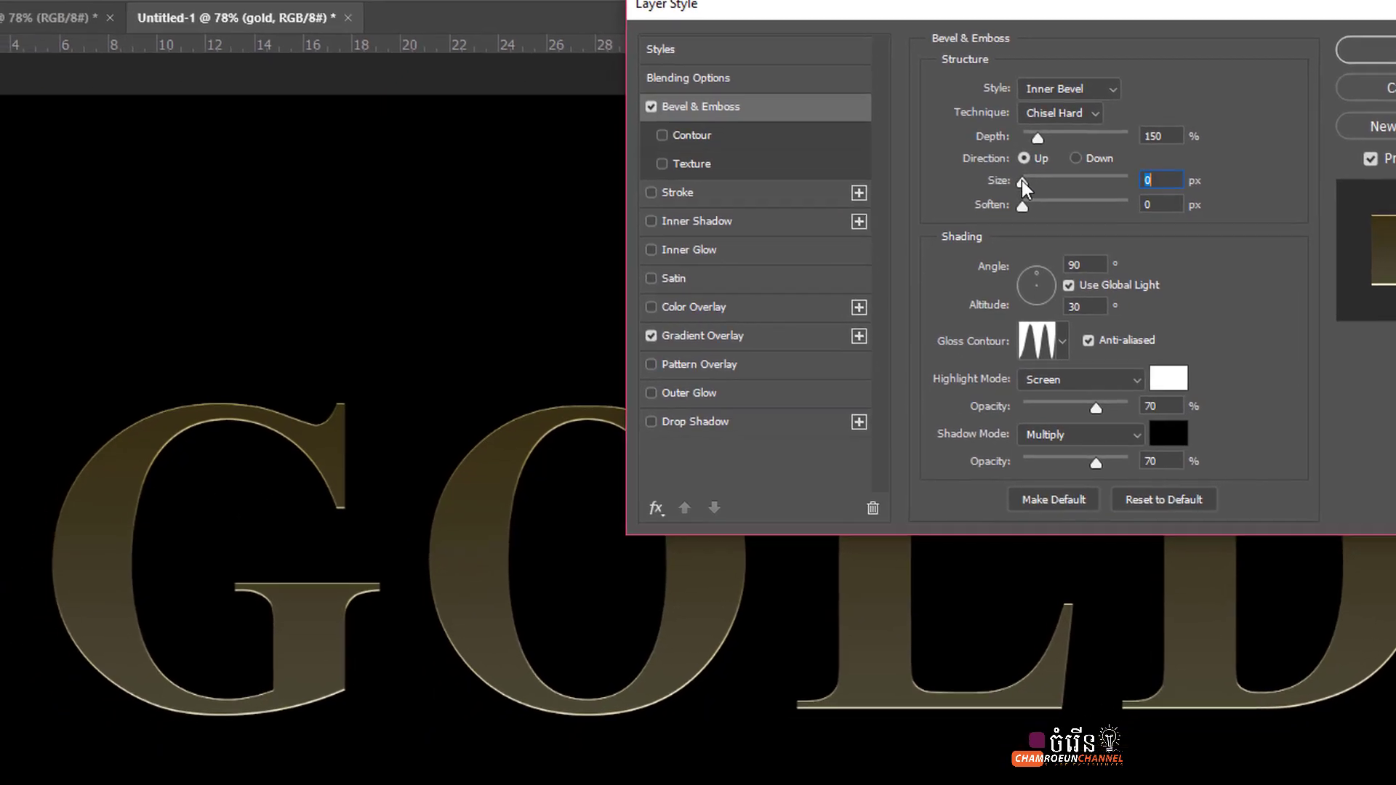
drag(1052, 152, 1065, 152)
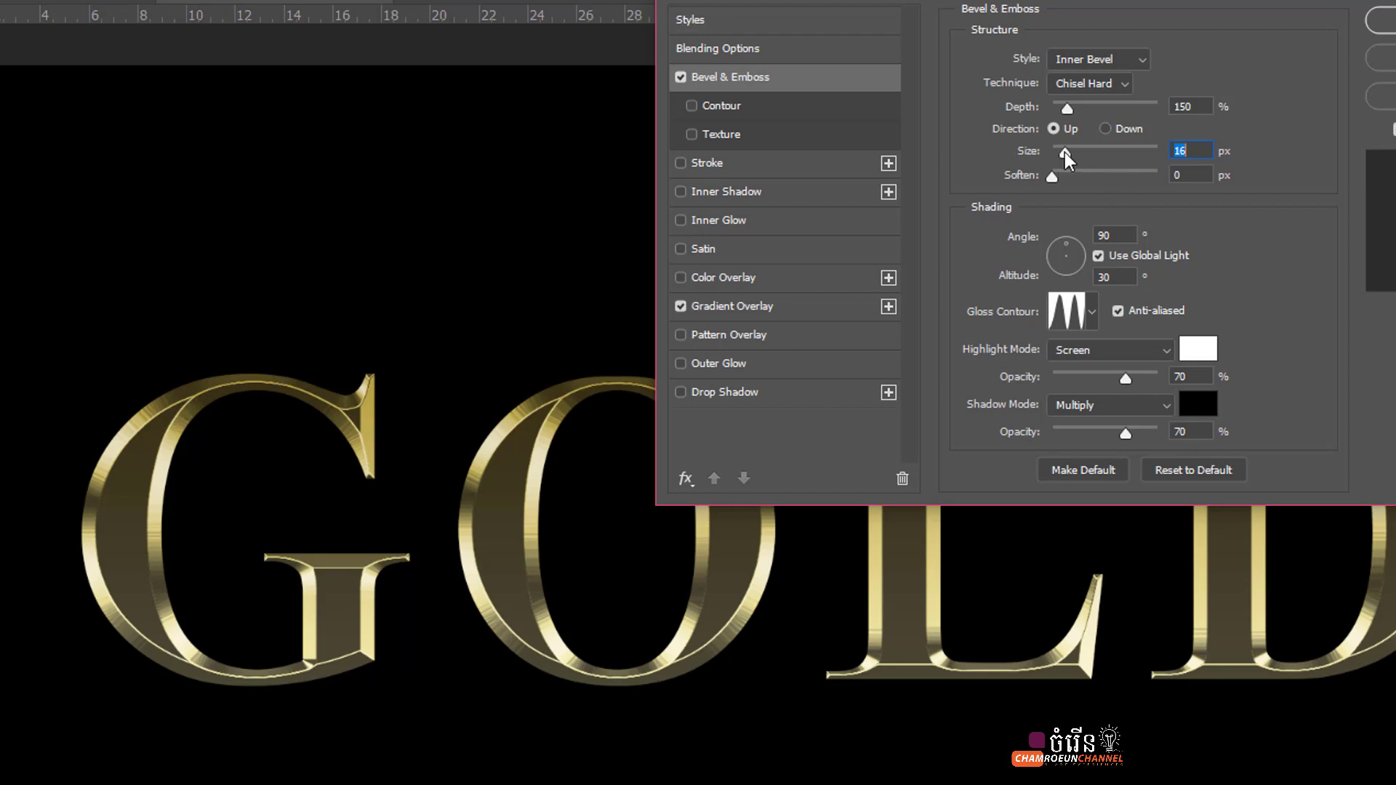
drag(1065, 152, 1085, 167)
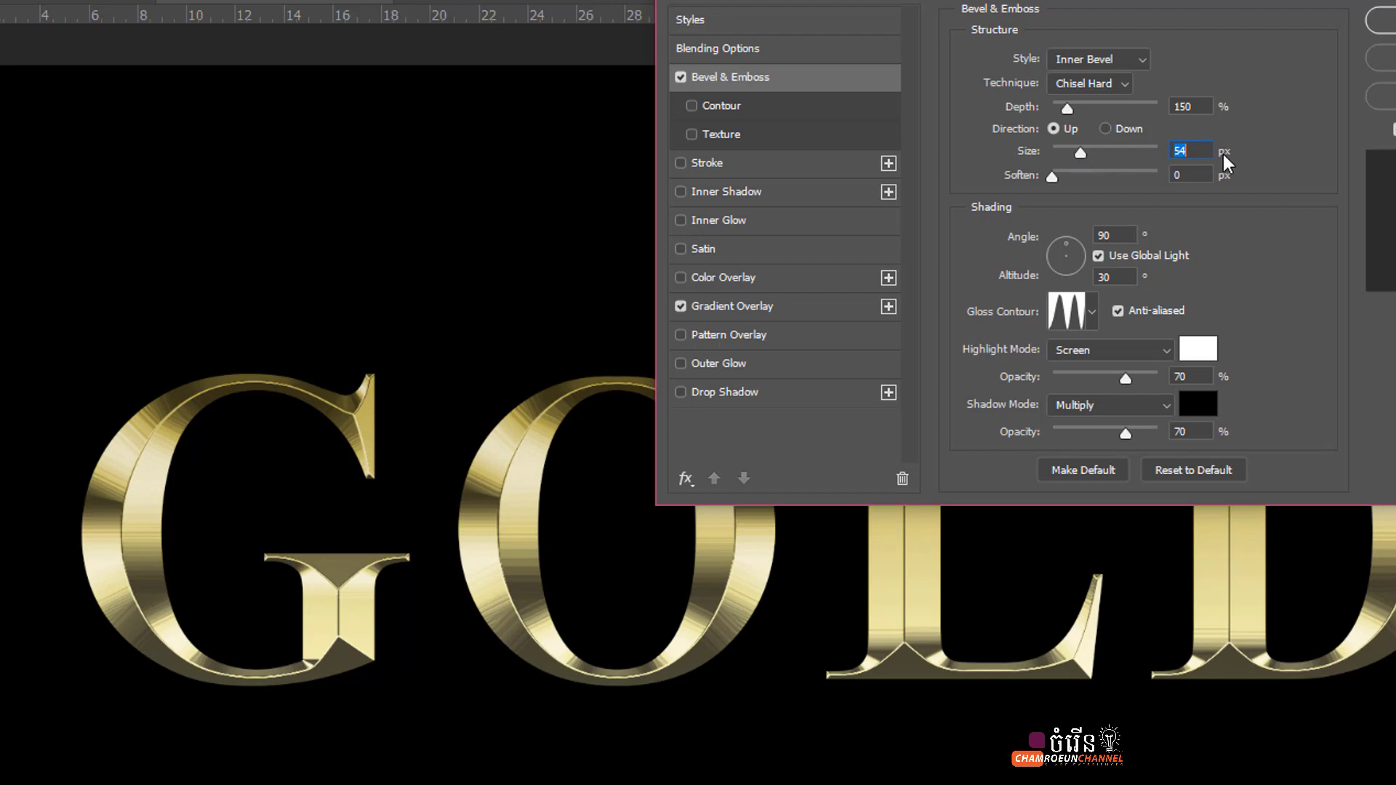
double_click(1179, 149)
text(50)
Set the bevel lighting angle to 120°
key(Tab)
drag(1118, 235, 1089, 235)
text(120)
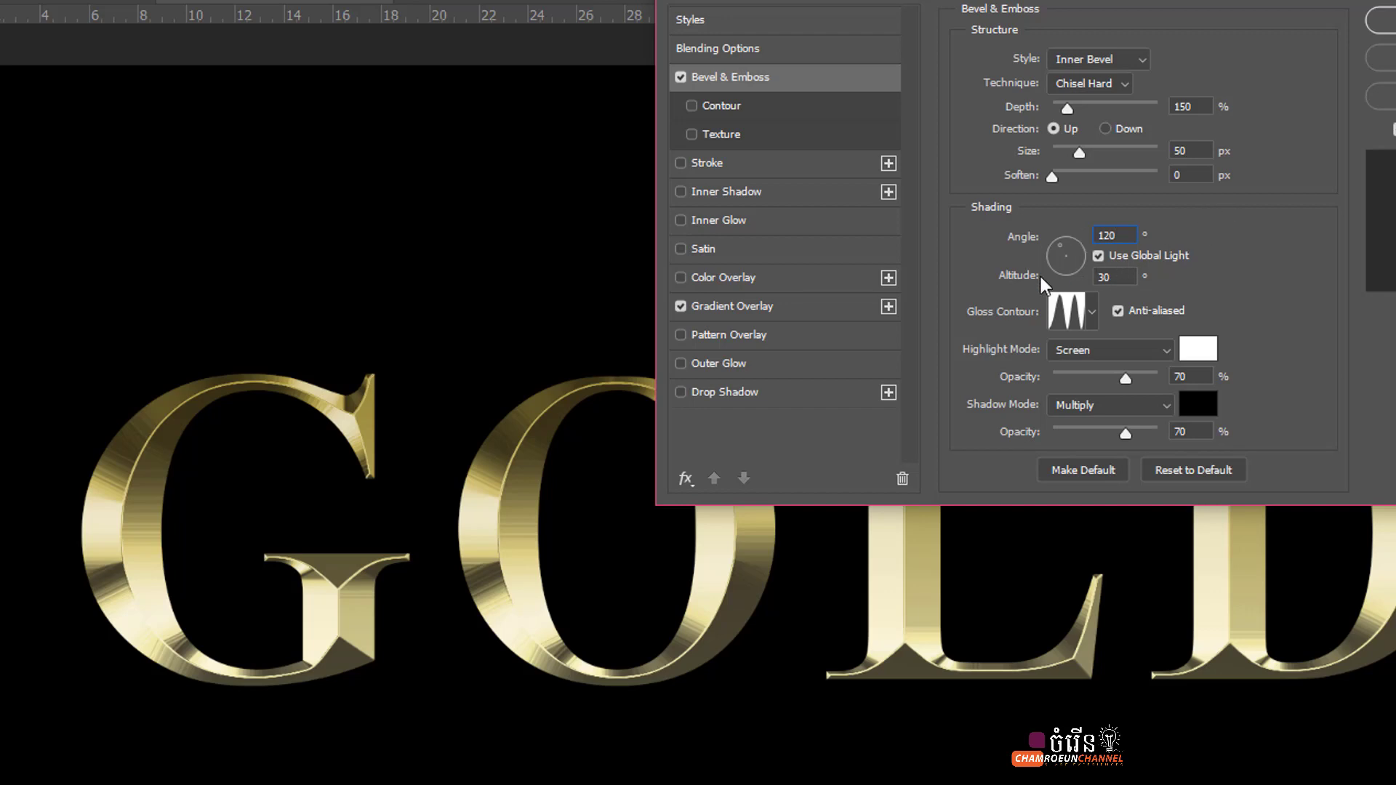
Apply the Ring - Double gloss contour to the bevel
click(1092, 309)
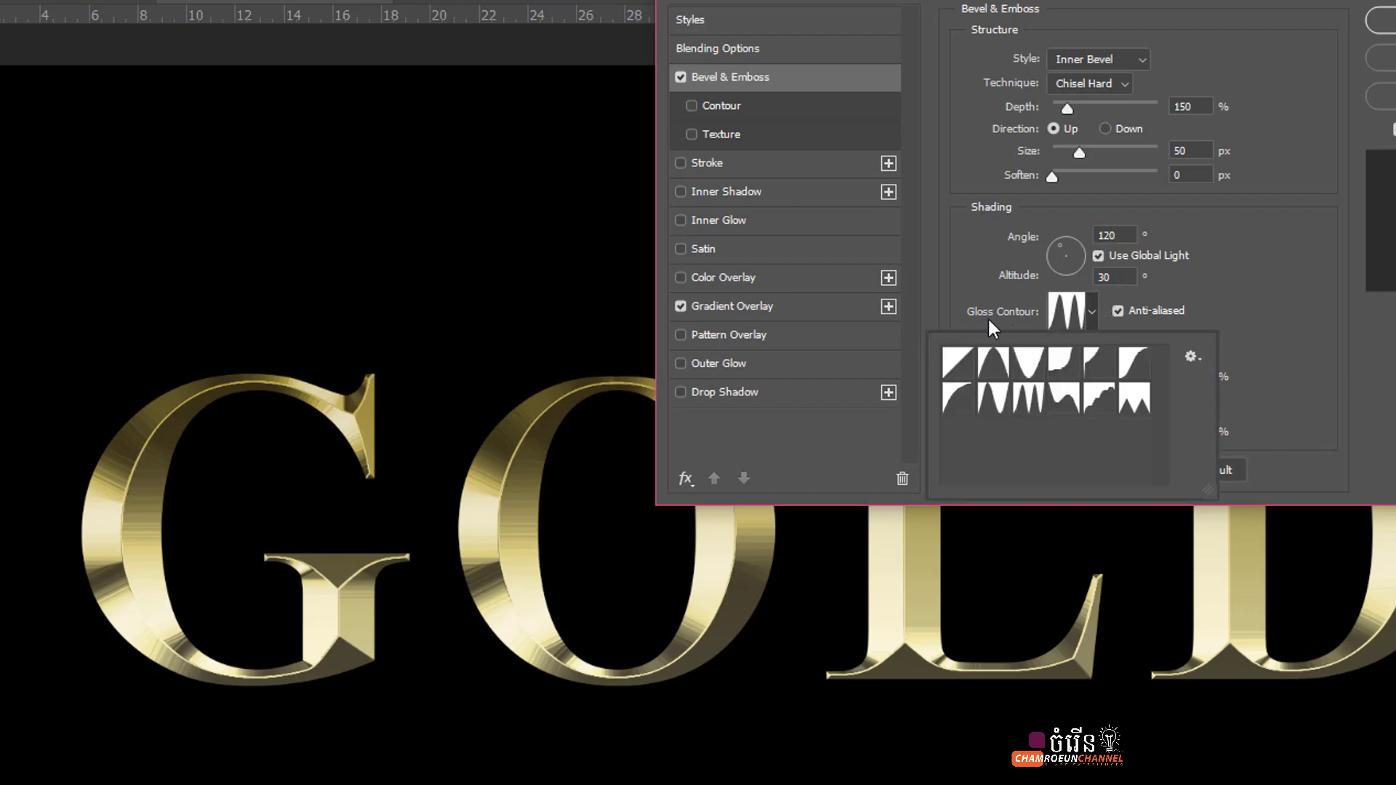
click(959, 364)
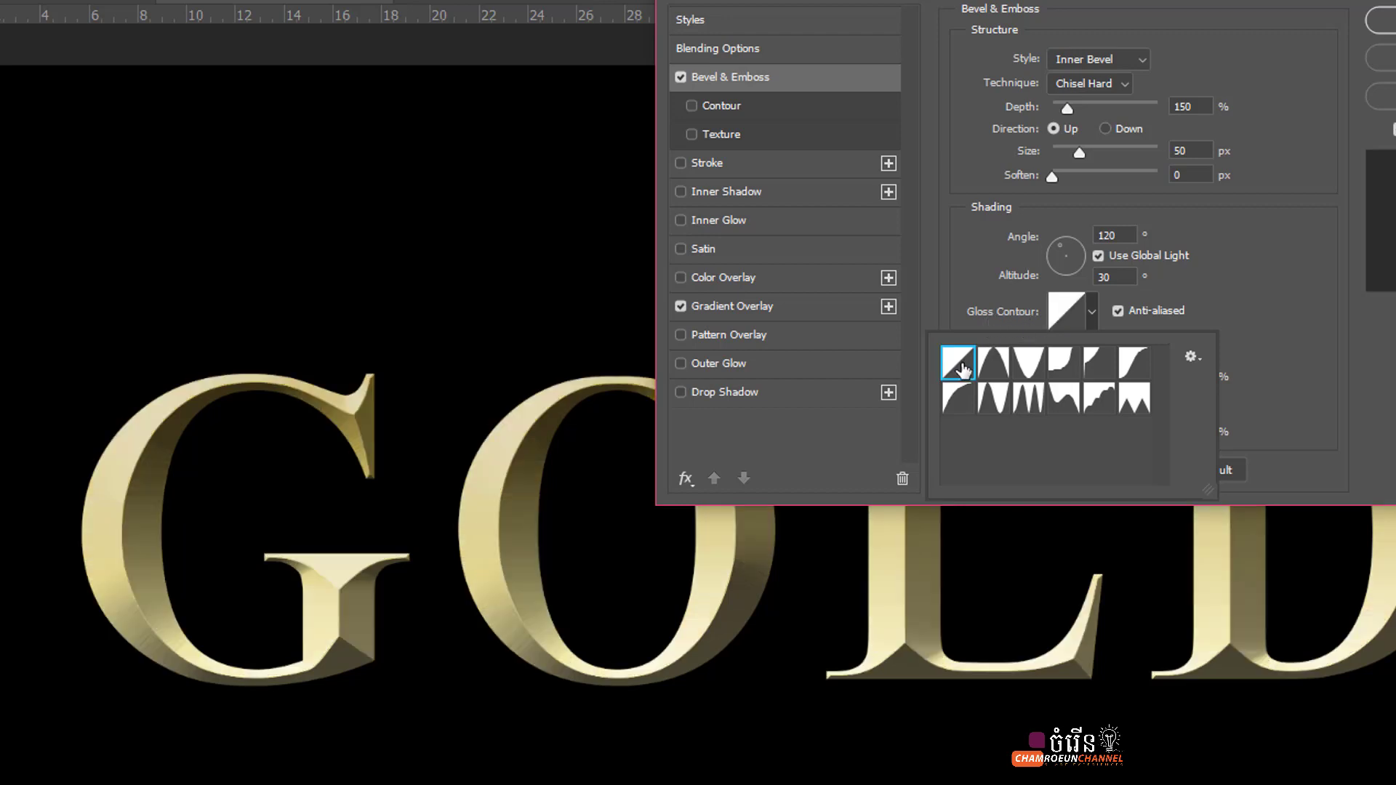
click(1090, 313)
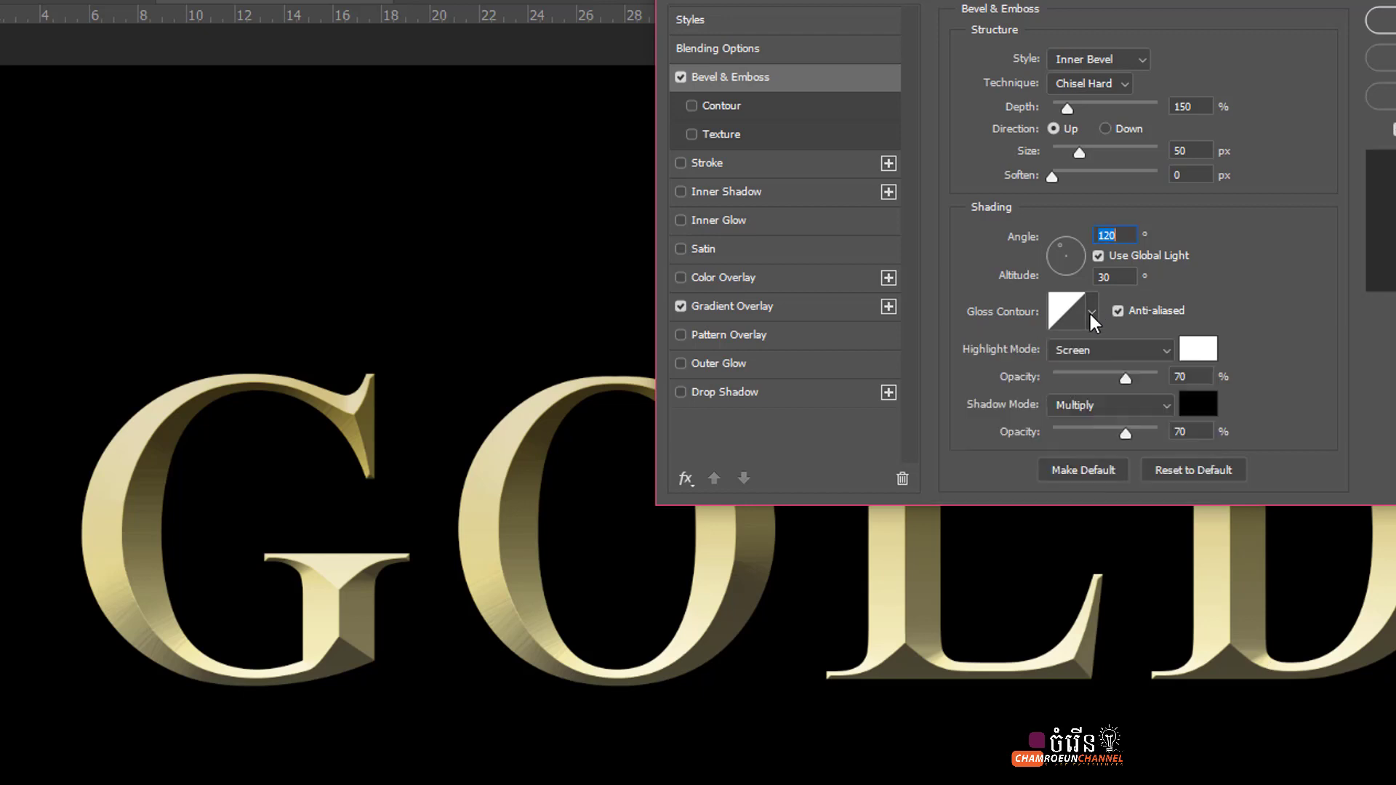
click(1091, 313)
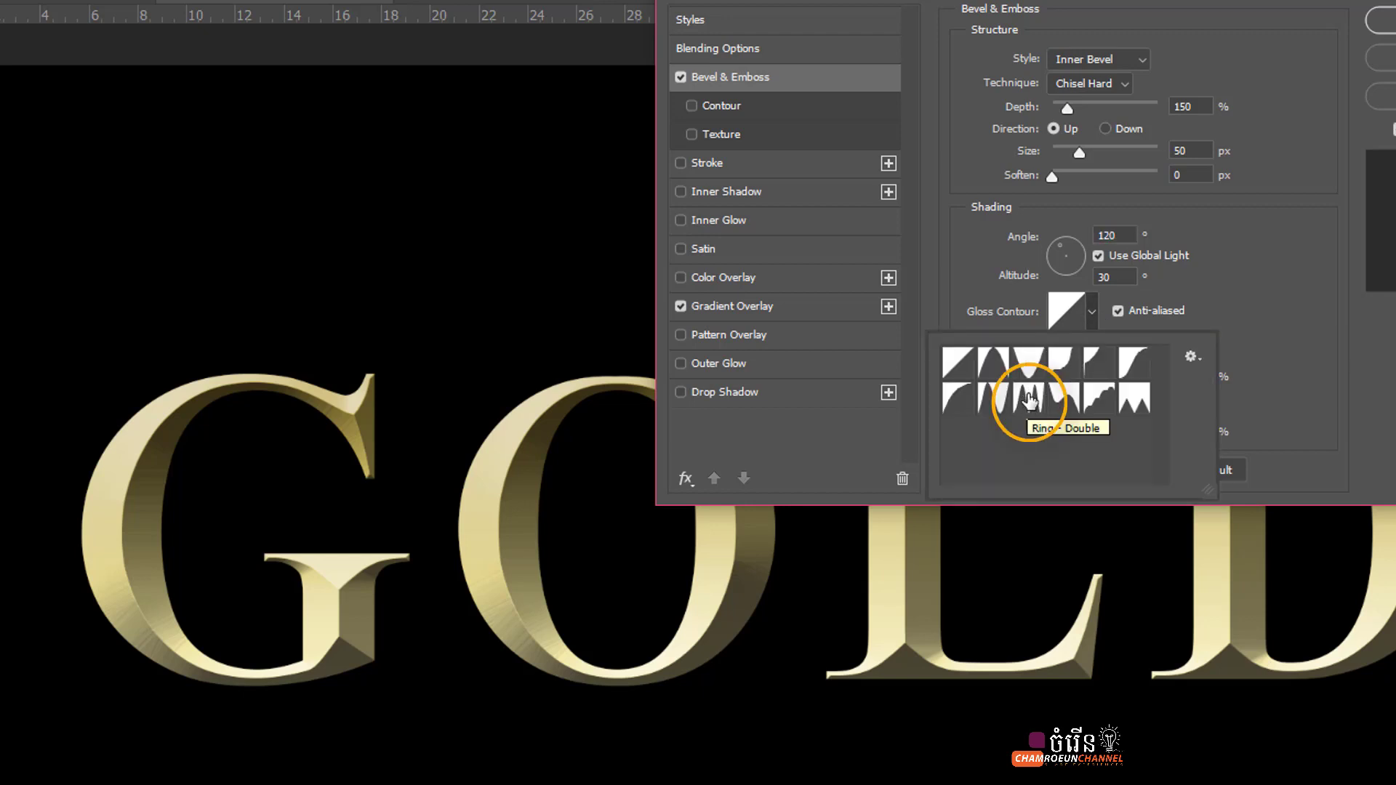
click(1028, 405)
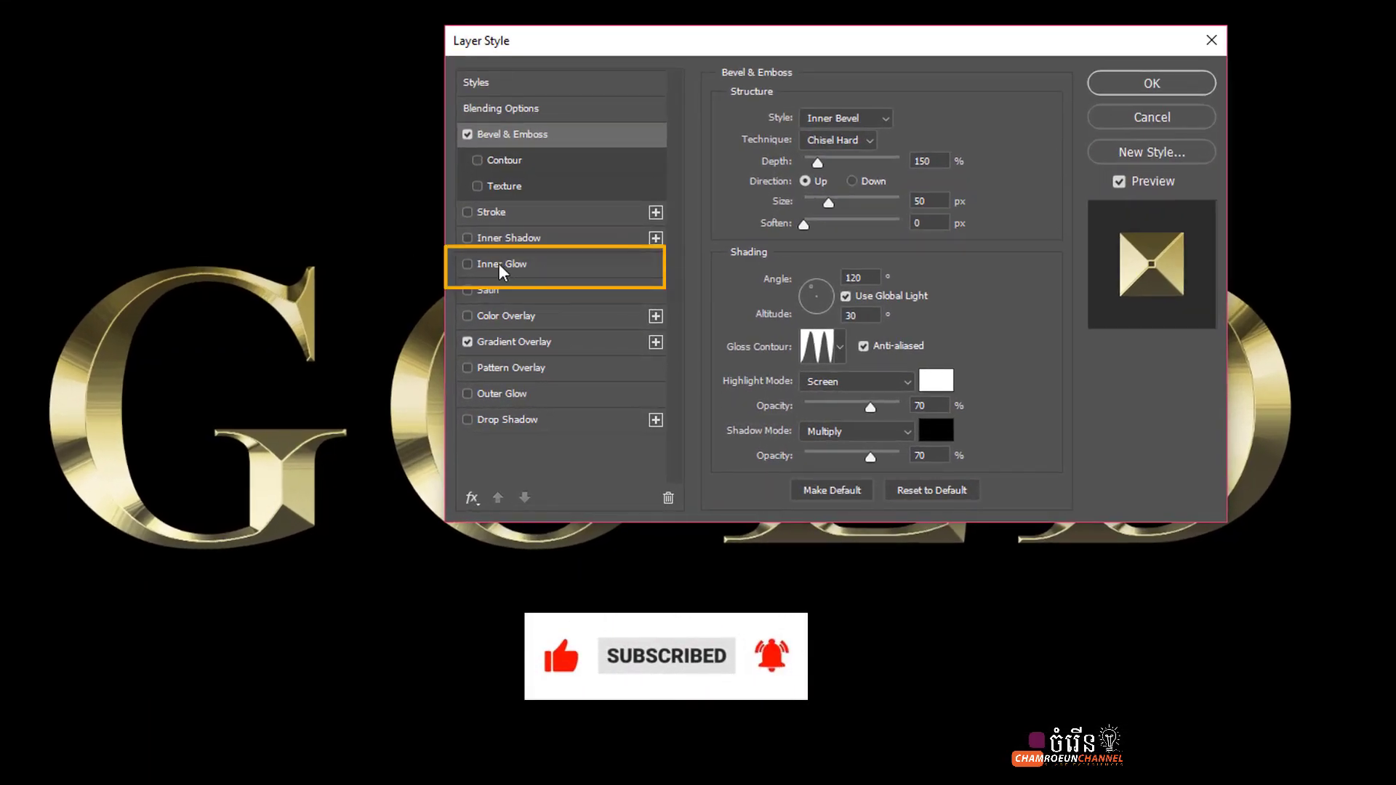
Enable Inner Glow on the text at 40% opacity
click(499, 263)
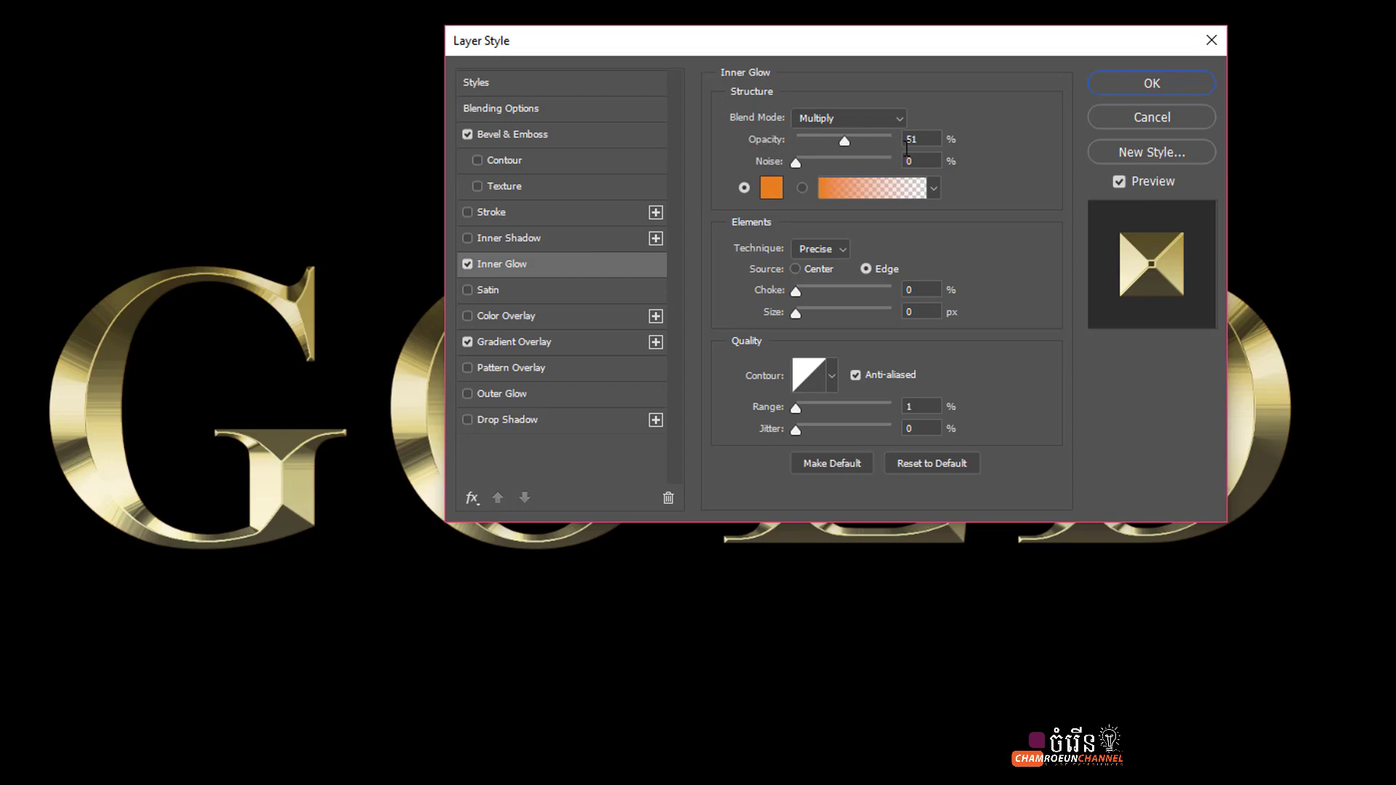
drag(926, 139, 888, 142)
text(40)
Set the inner glow colour to orange #e8801f (R 232, G 128, B 31)
click(773, 188)
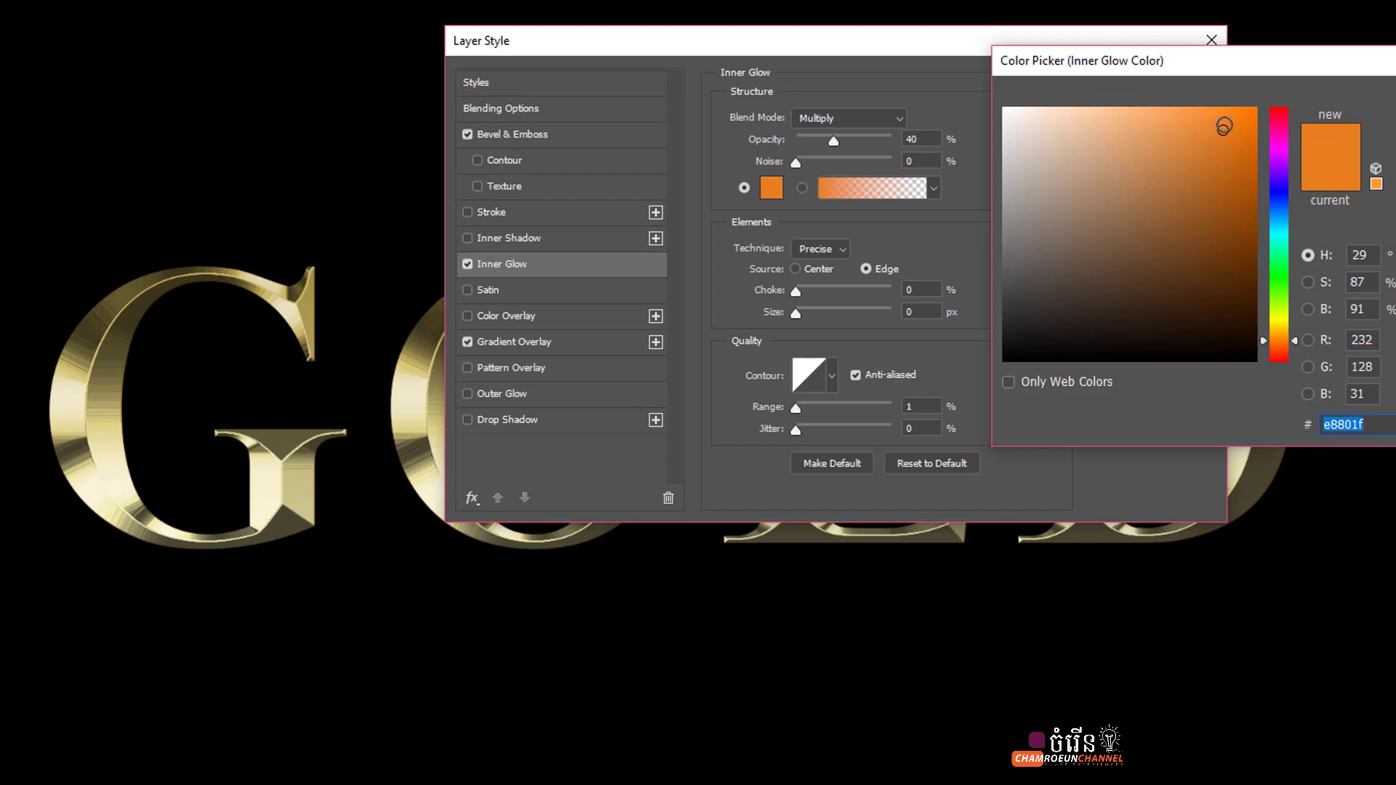
click(1231, 132)
click(1235, 159)
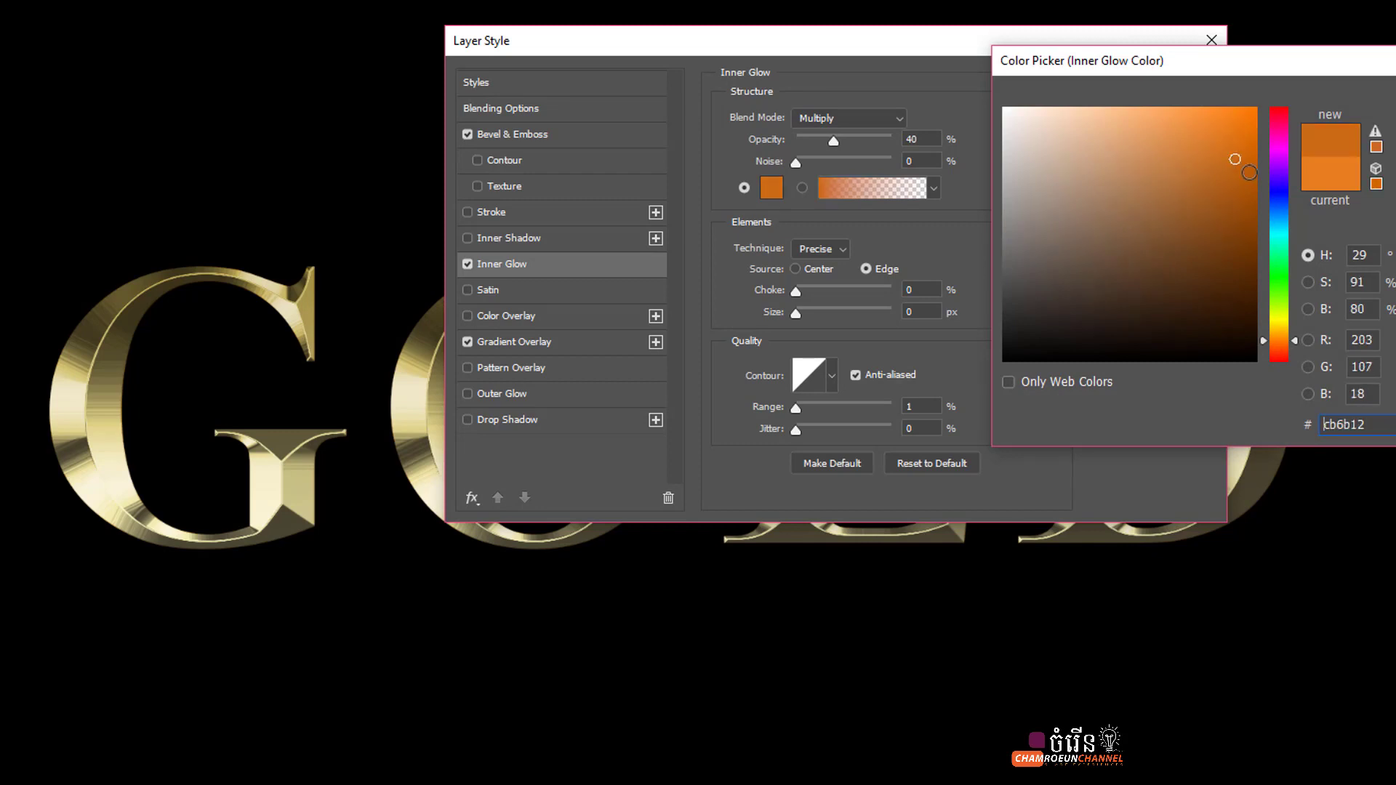
double_click(1361, 340)
text(232)
key(Tab)
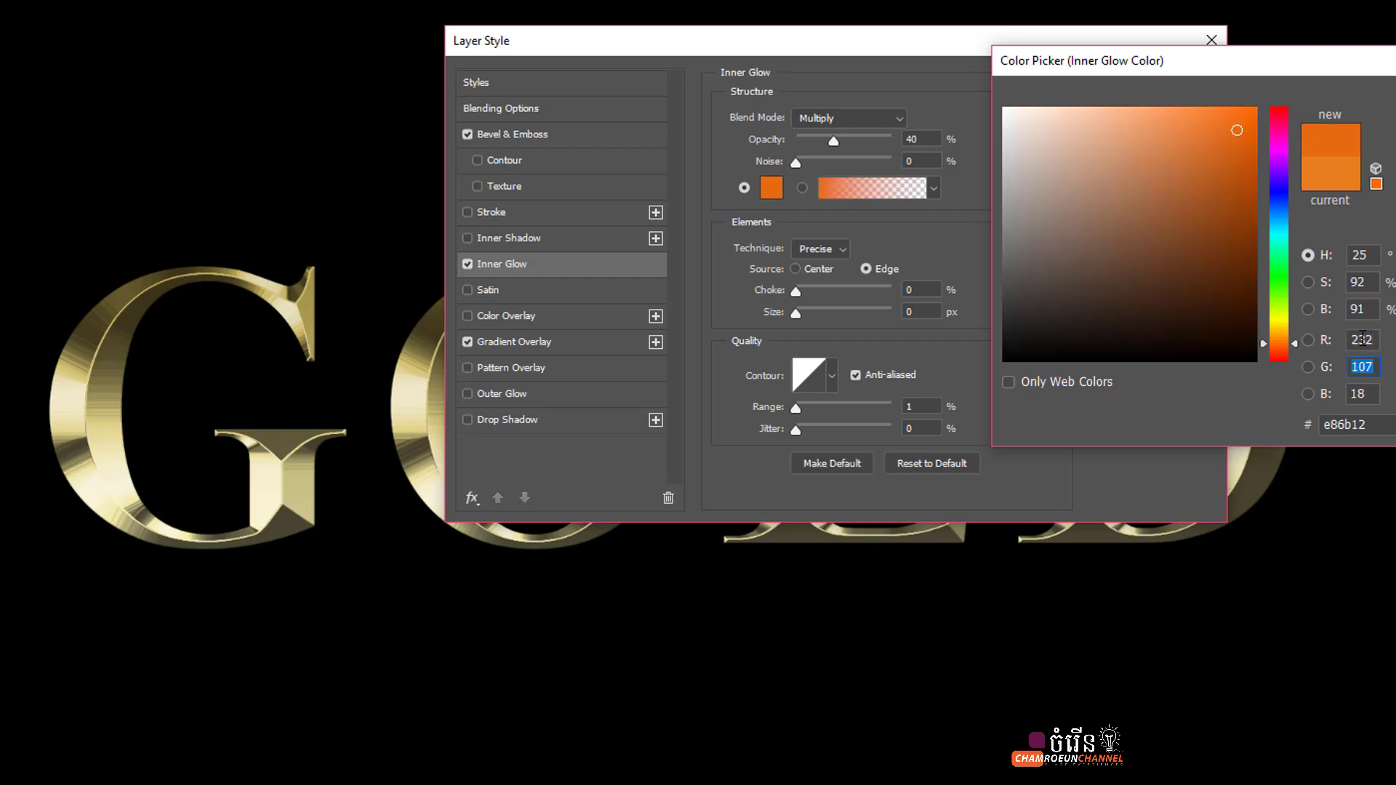
text(128)
key(Tab)
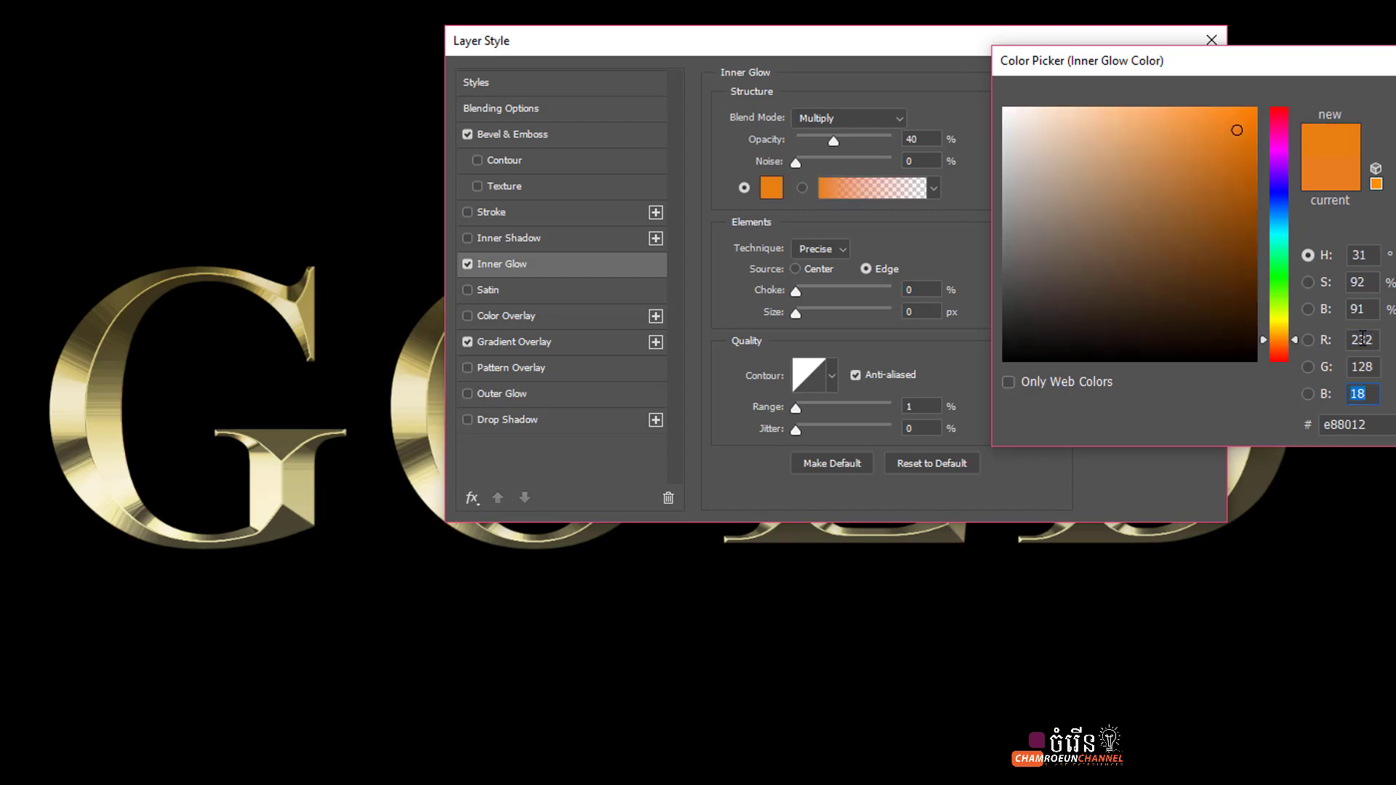
text(31)
key(Tab)
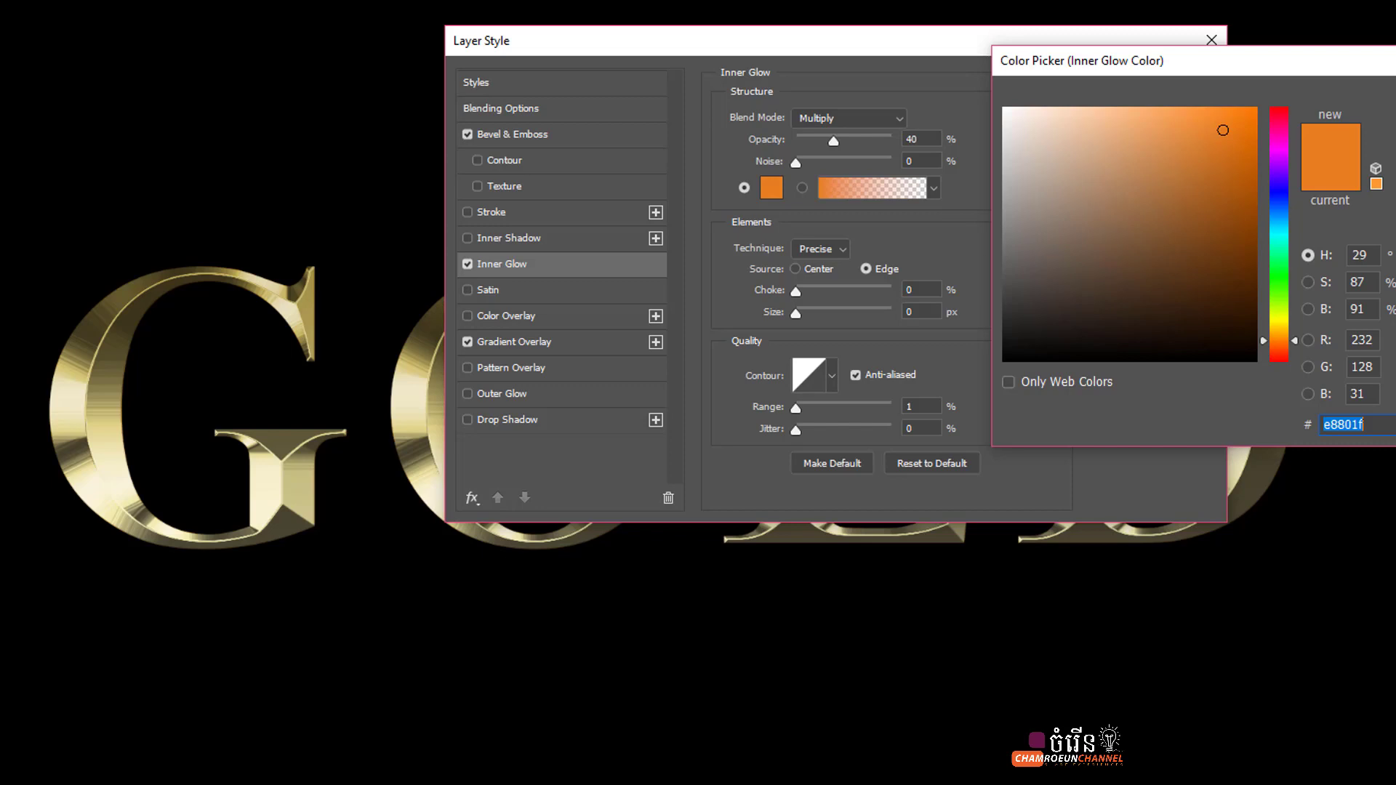
key(Return)
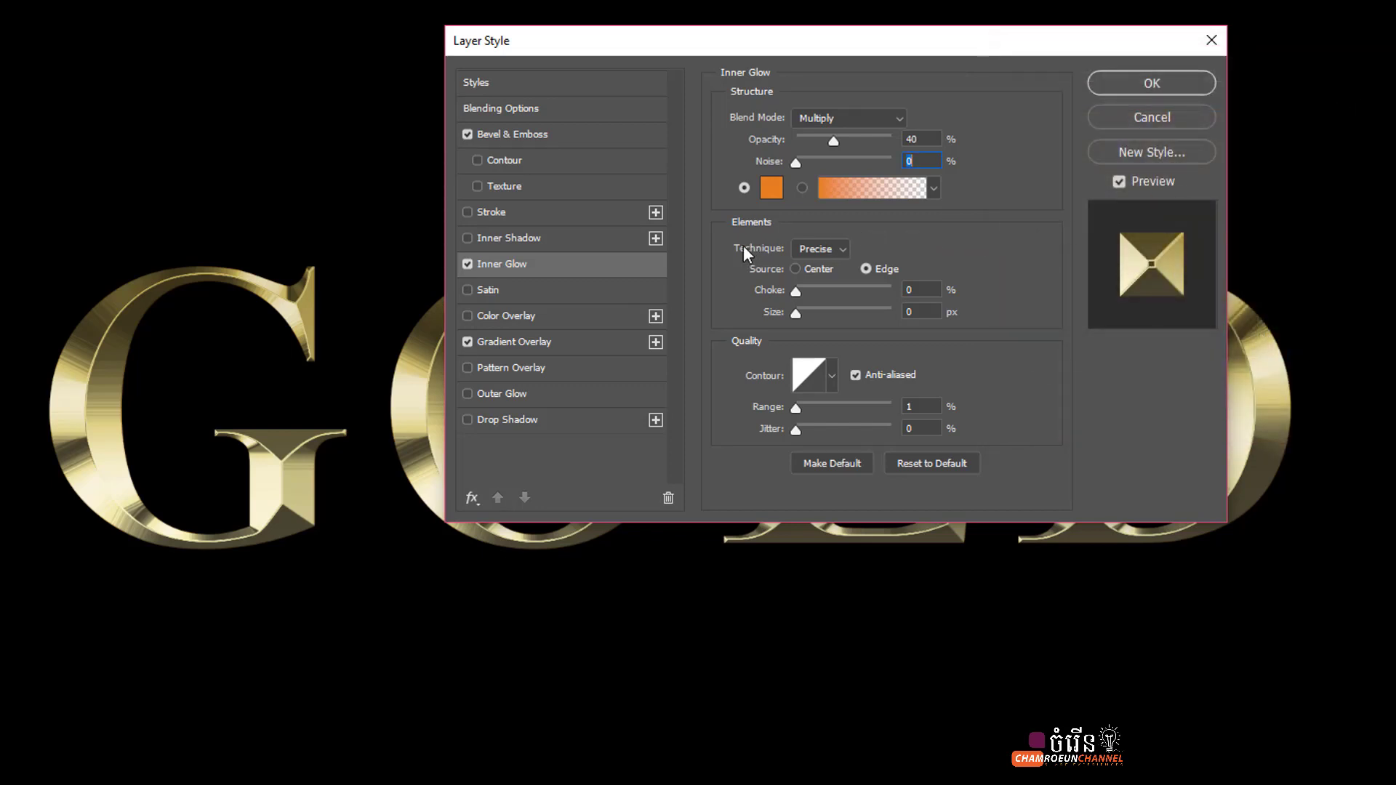
Adjust the inner glow technique and set its size to 55 px
click(842, 250)
drag(798, 316, 809, 311)
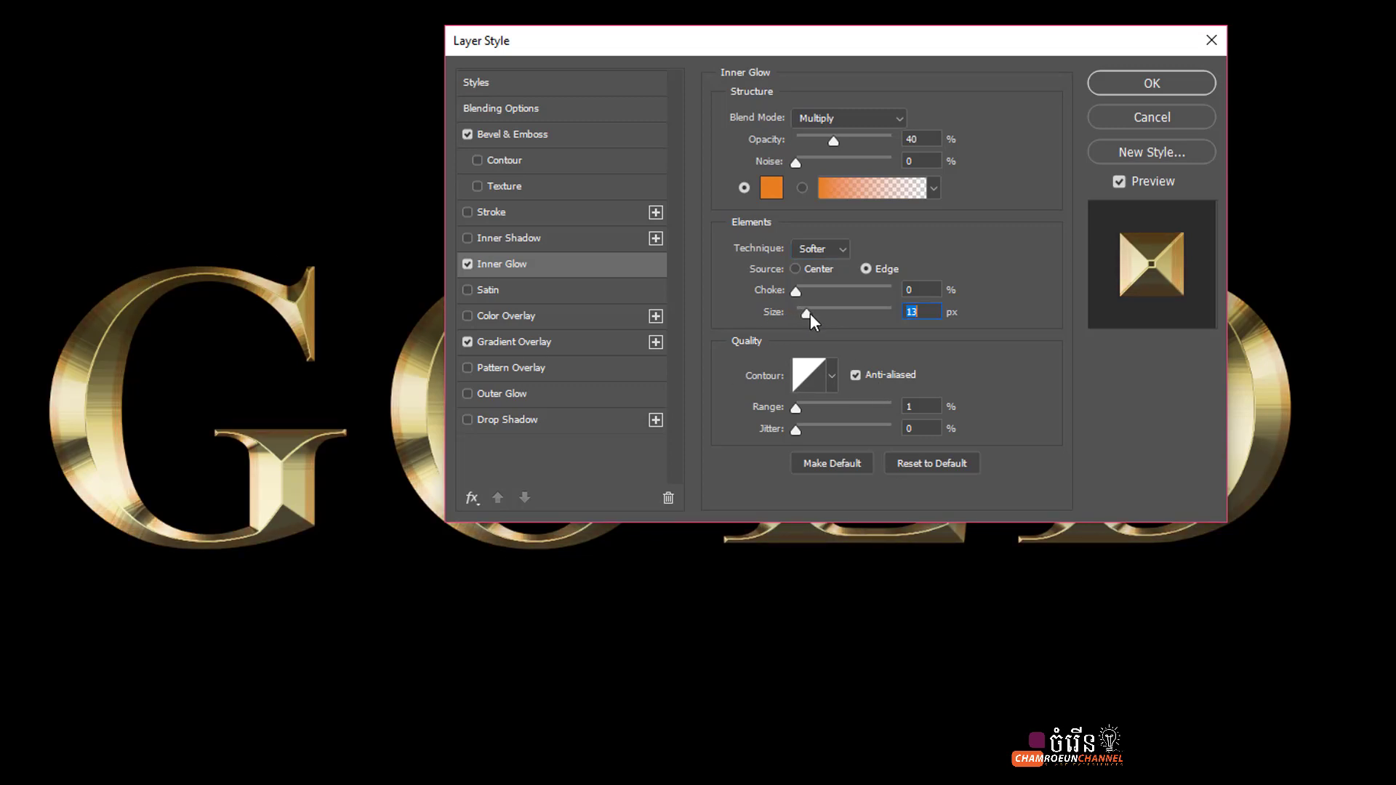
drag(812, 315, 822, 313)
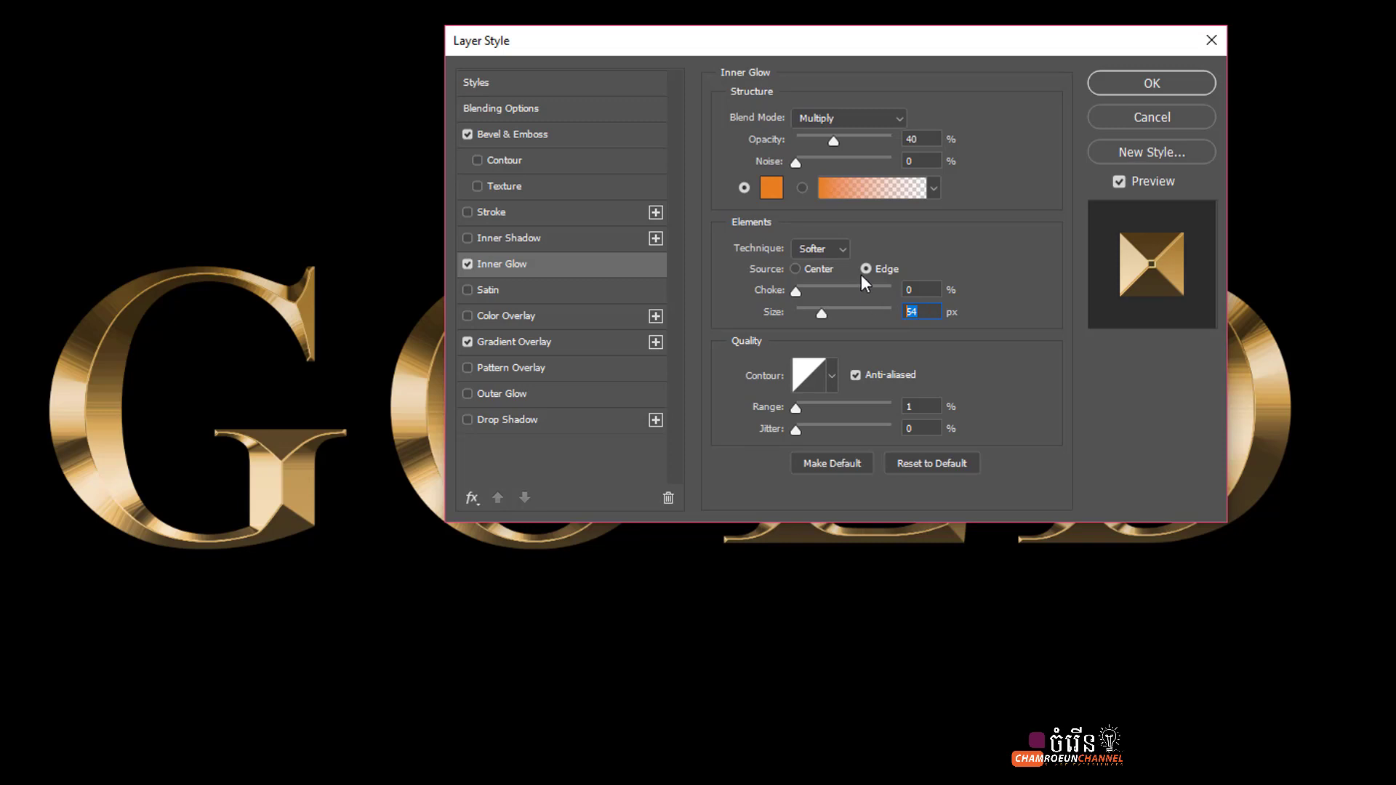
text(55)
Commit the three layer effects, compare with Golden Type.psd, and return to Untitled-1
click(1152, 83)
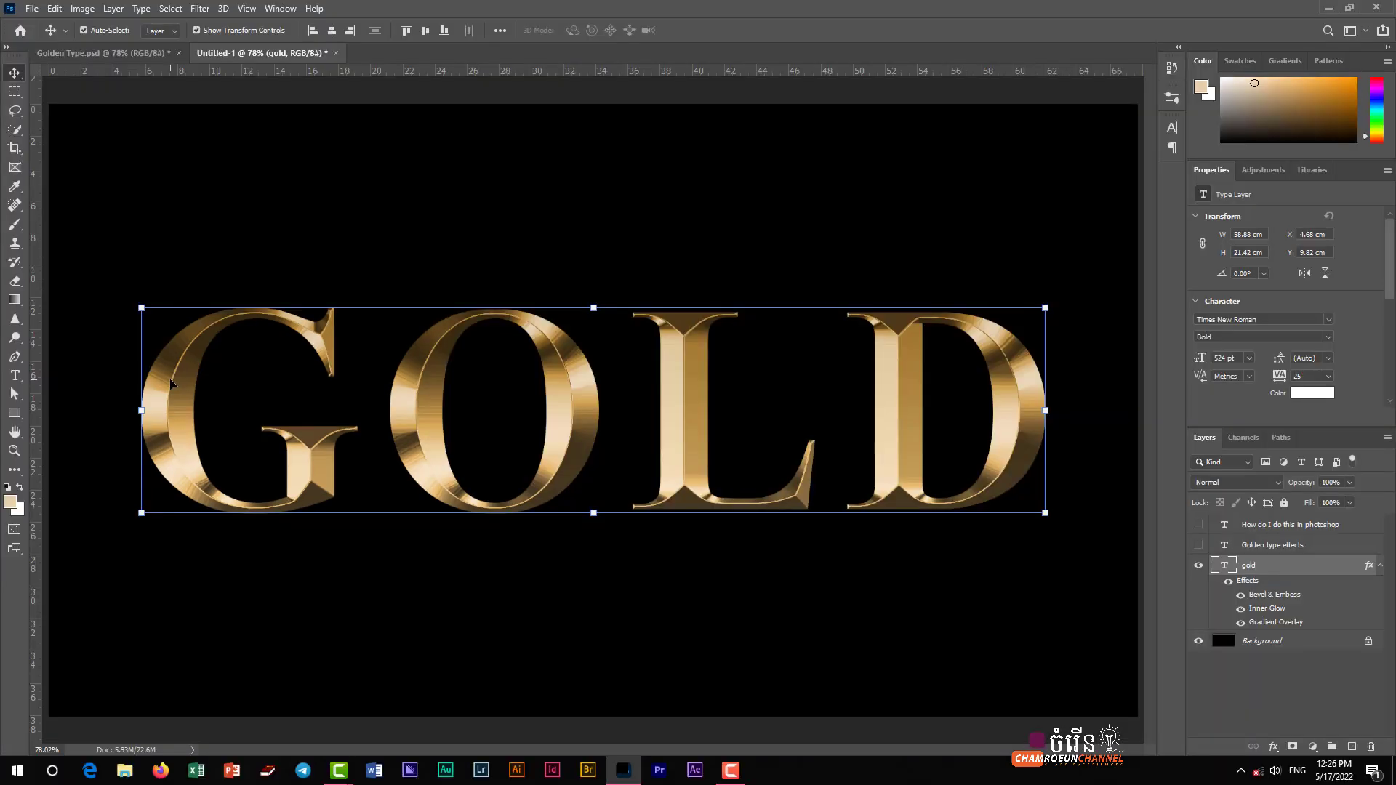
click(143, 55)
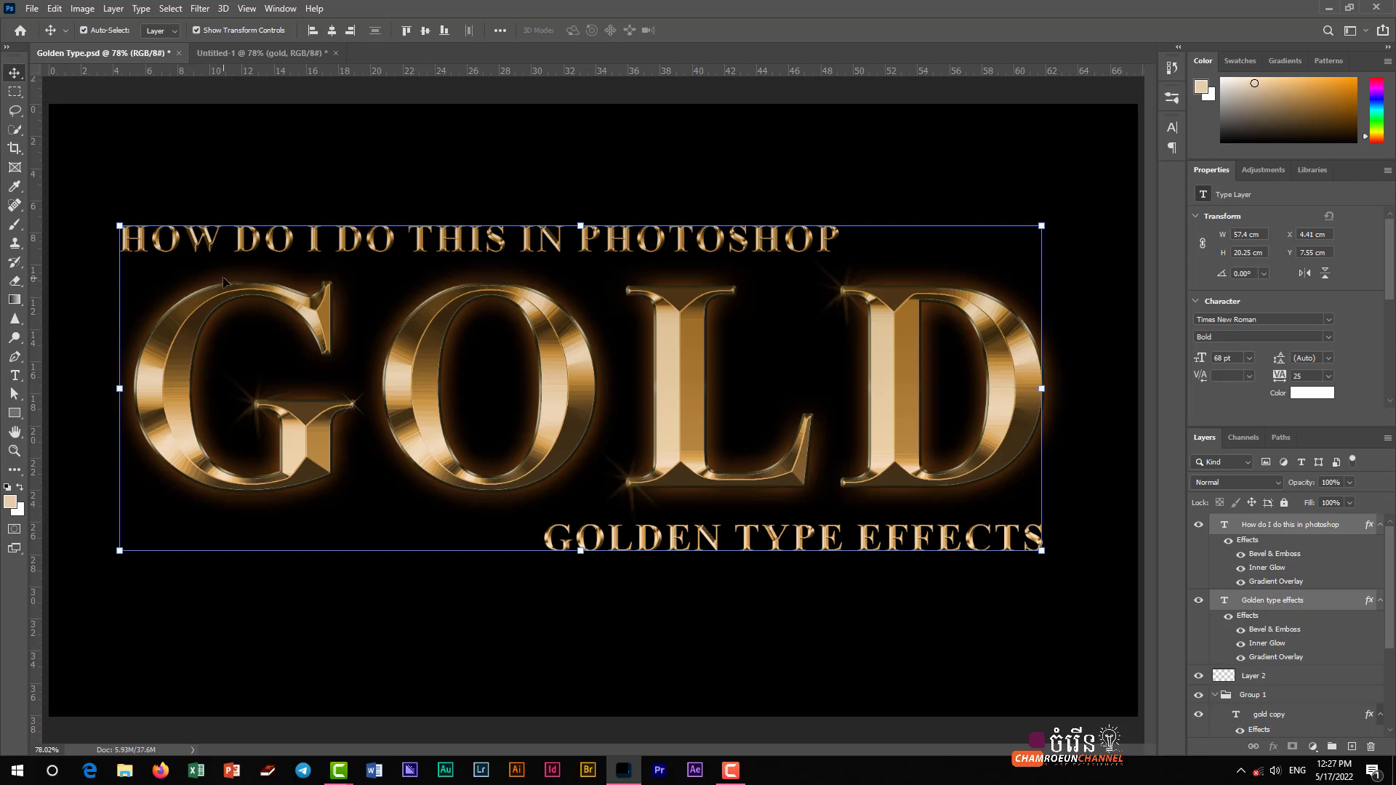
click(250, 57)
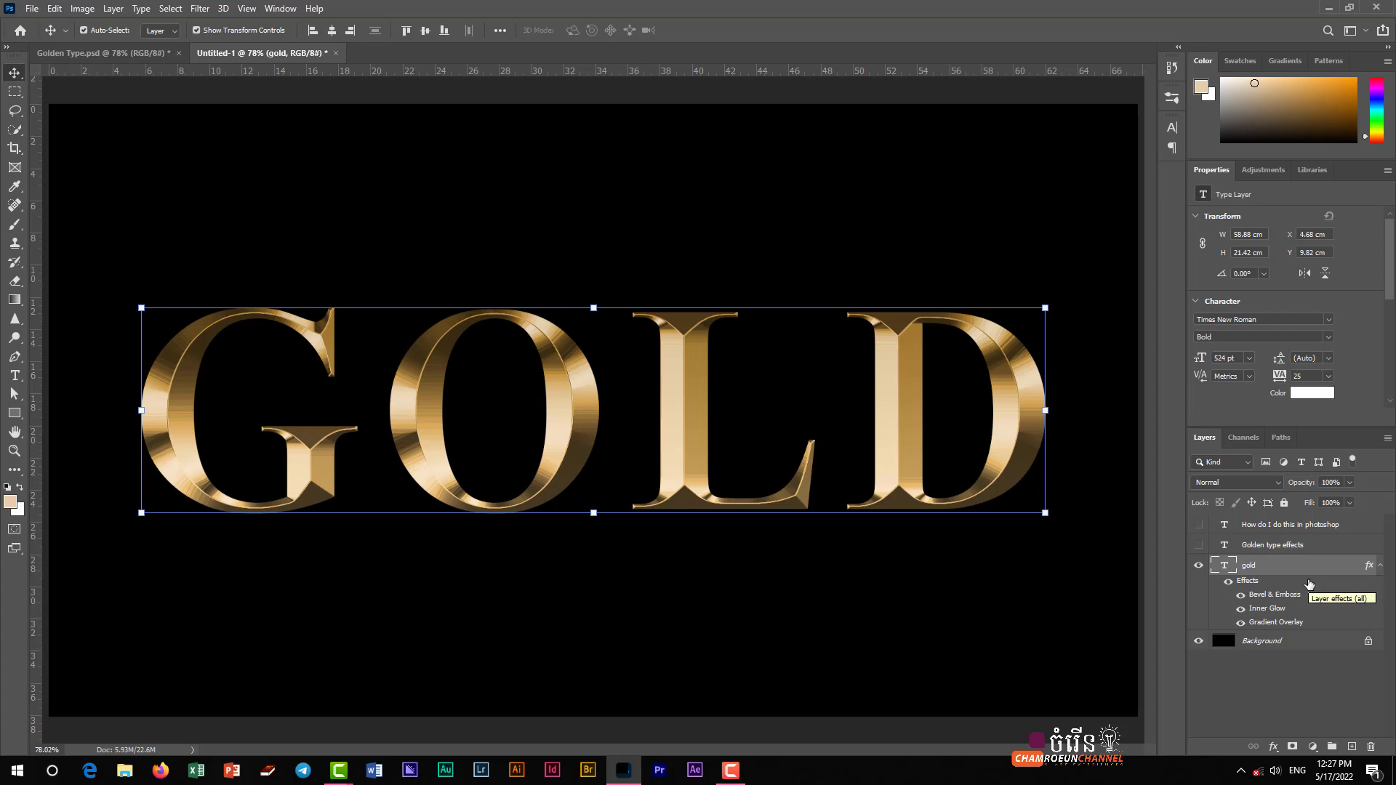
Duplicate the gold text layer with Ctrl+J and select the original beneath it
key(ctrl)
key(ctrl+j)
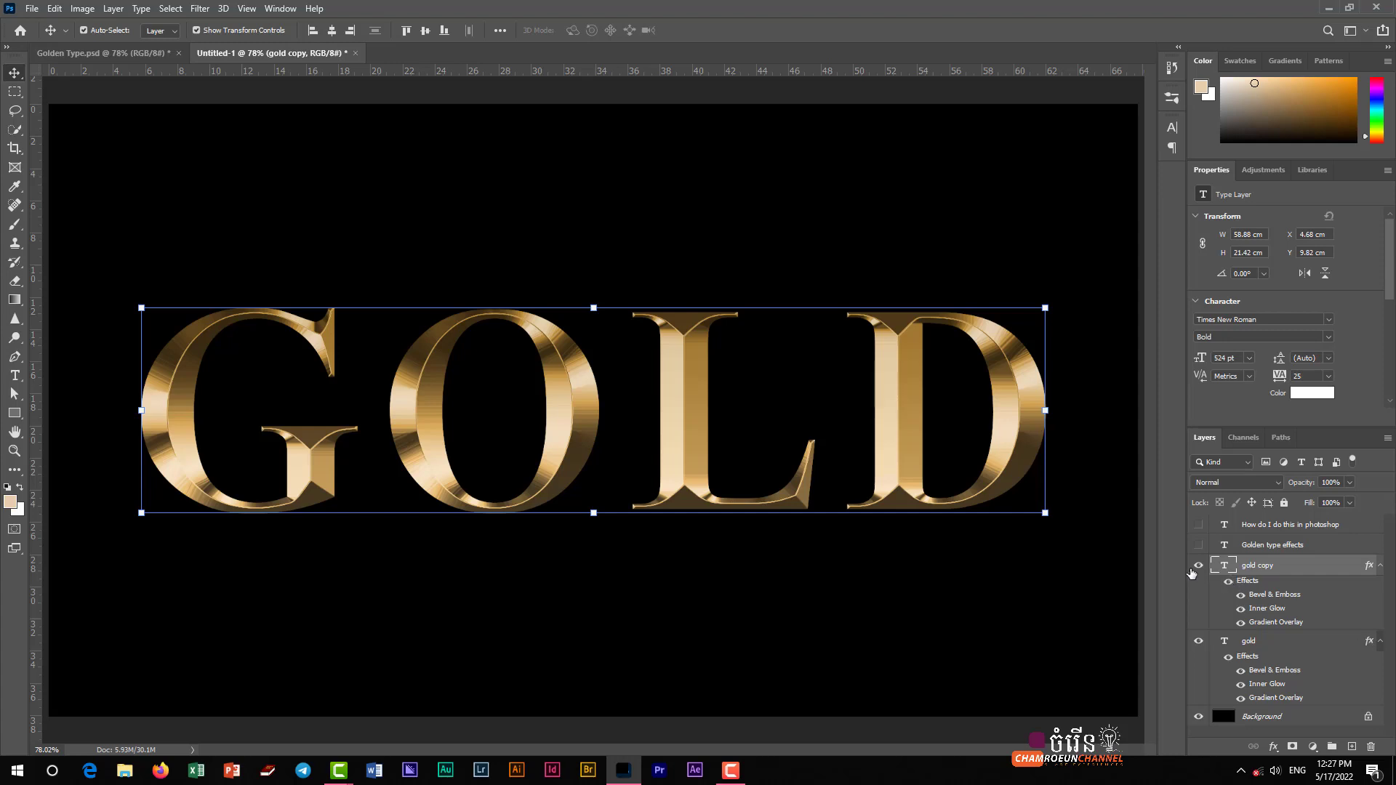
click(1269, 648)
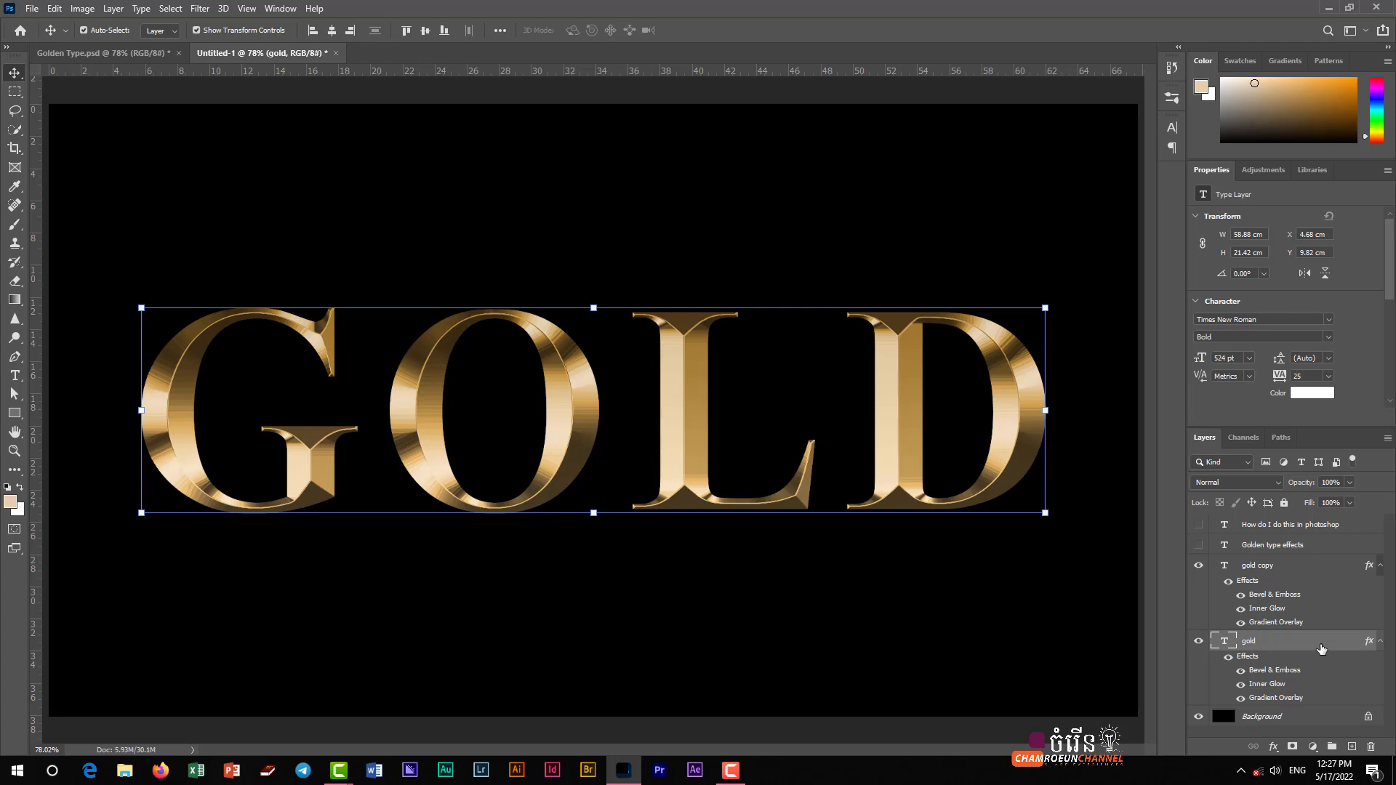
Turn off Gradient Overlay, Inner Glow and Bevel & Emboss on the original gold layer
double_click(1321, 647)
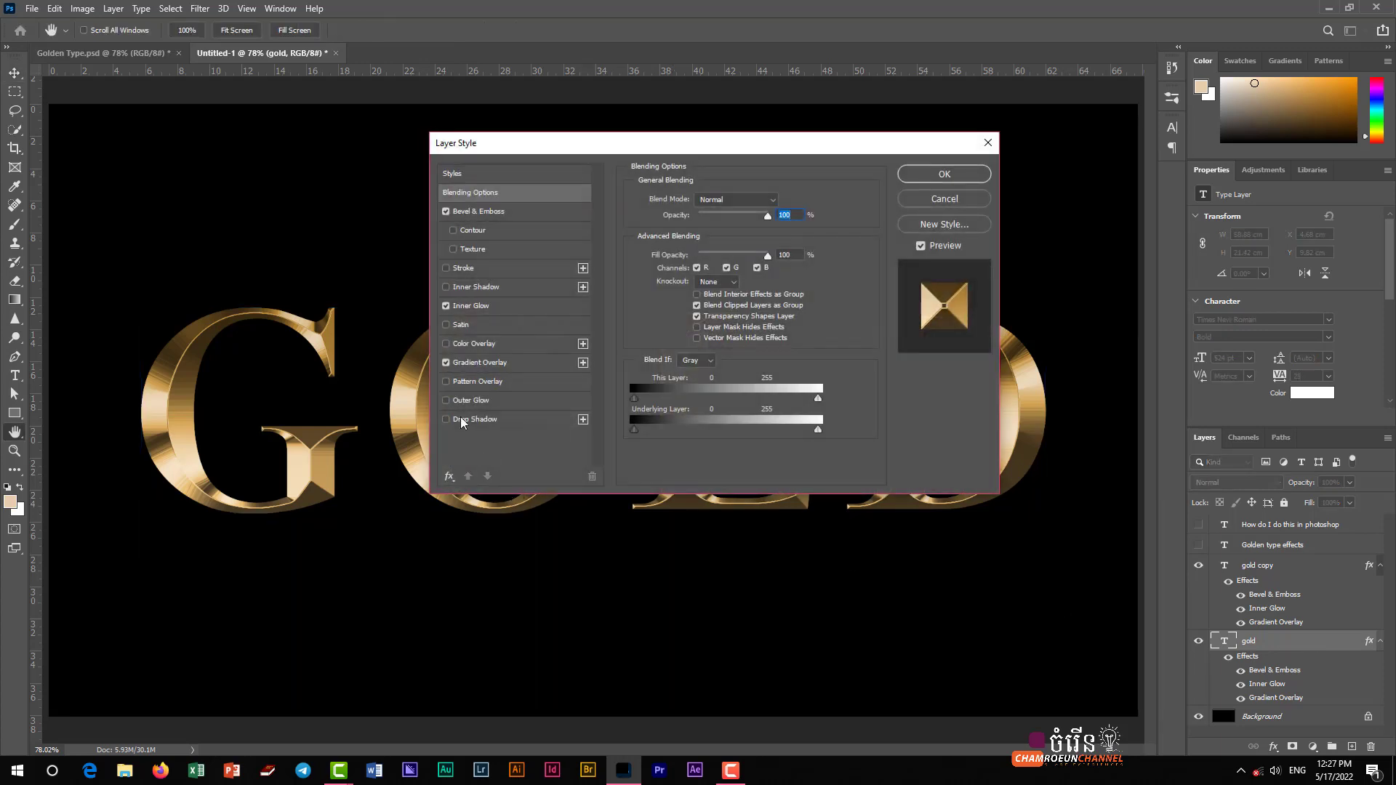
click(446, 363)
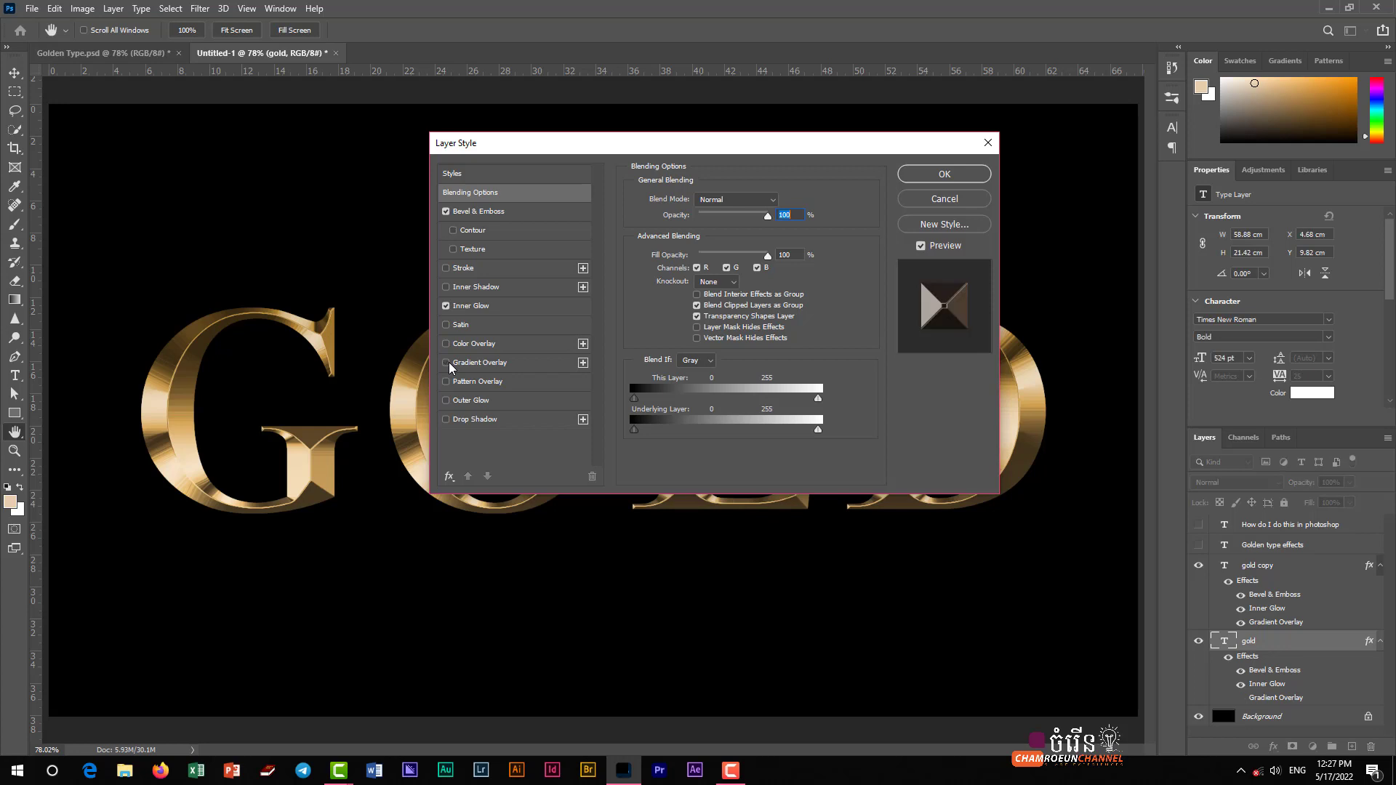
click(446, 306)
click(446, 212)
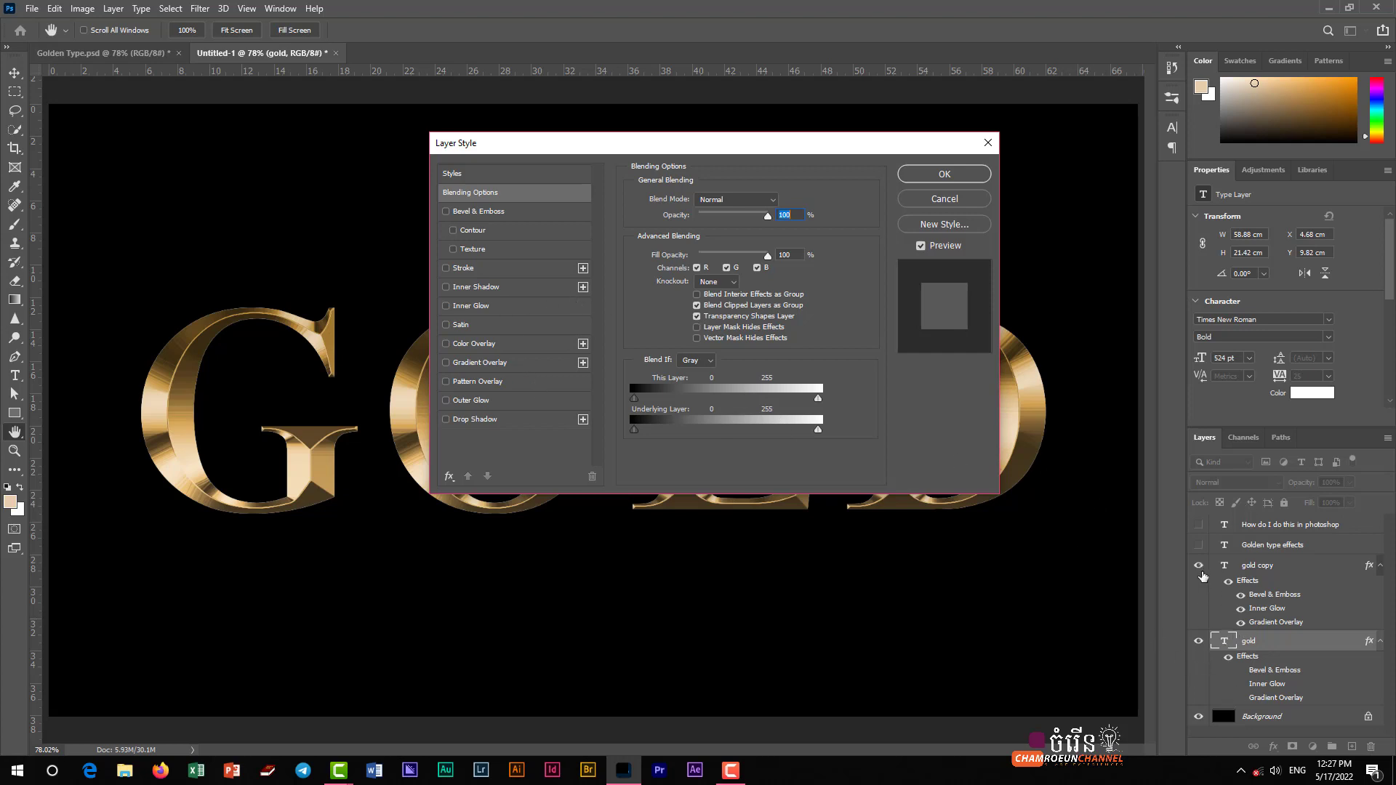
click(949, 173)
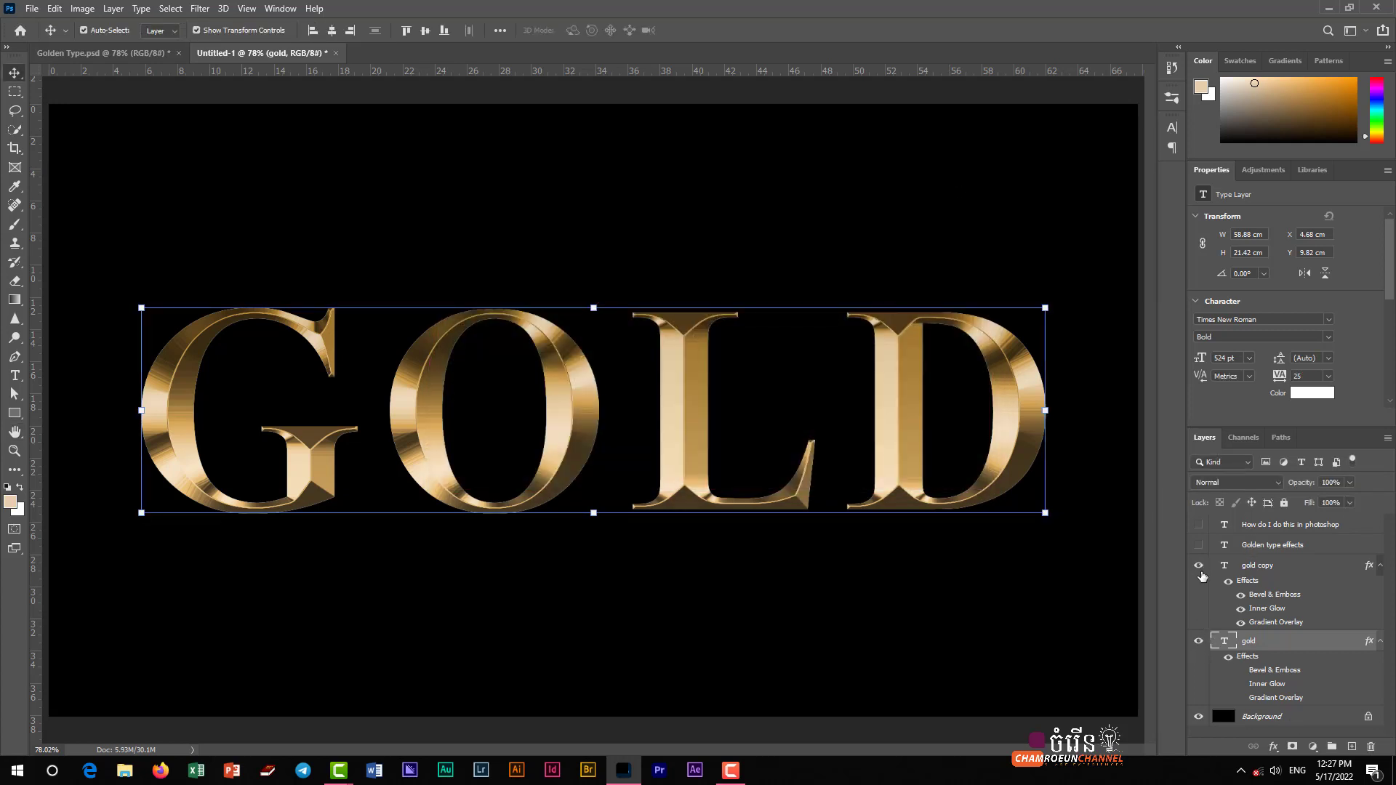
click(1199, 566)
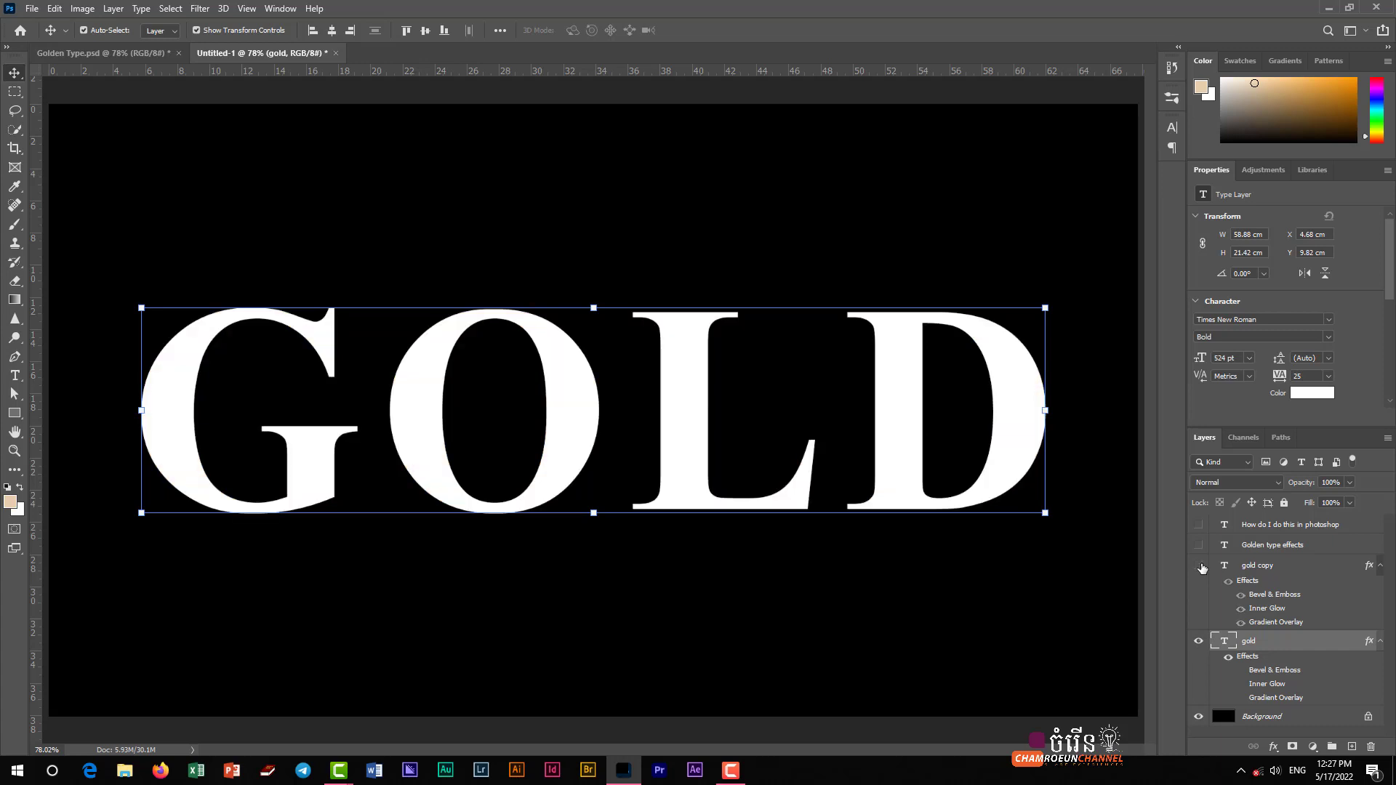
click(1198, 565)
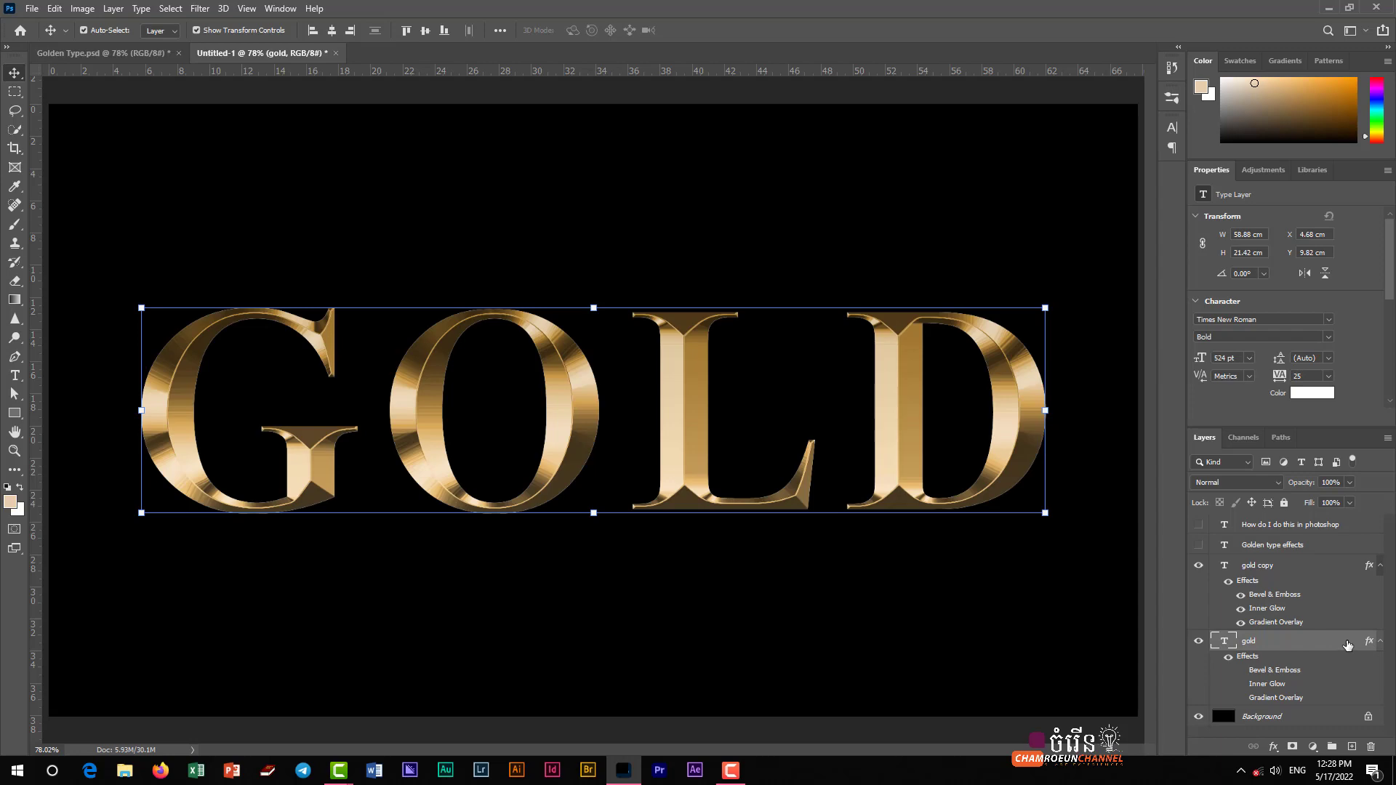
Stroke the gold layer 5 px outside with a Reflected gold gradient at 50% opacity, angle 90
double_click(1347, 645)
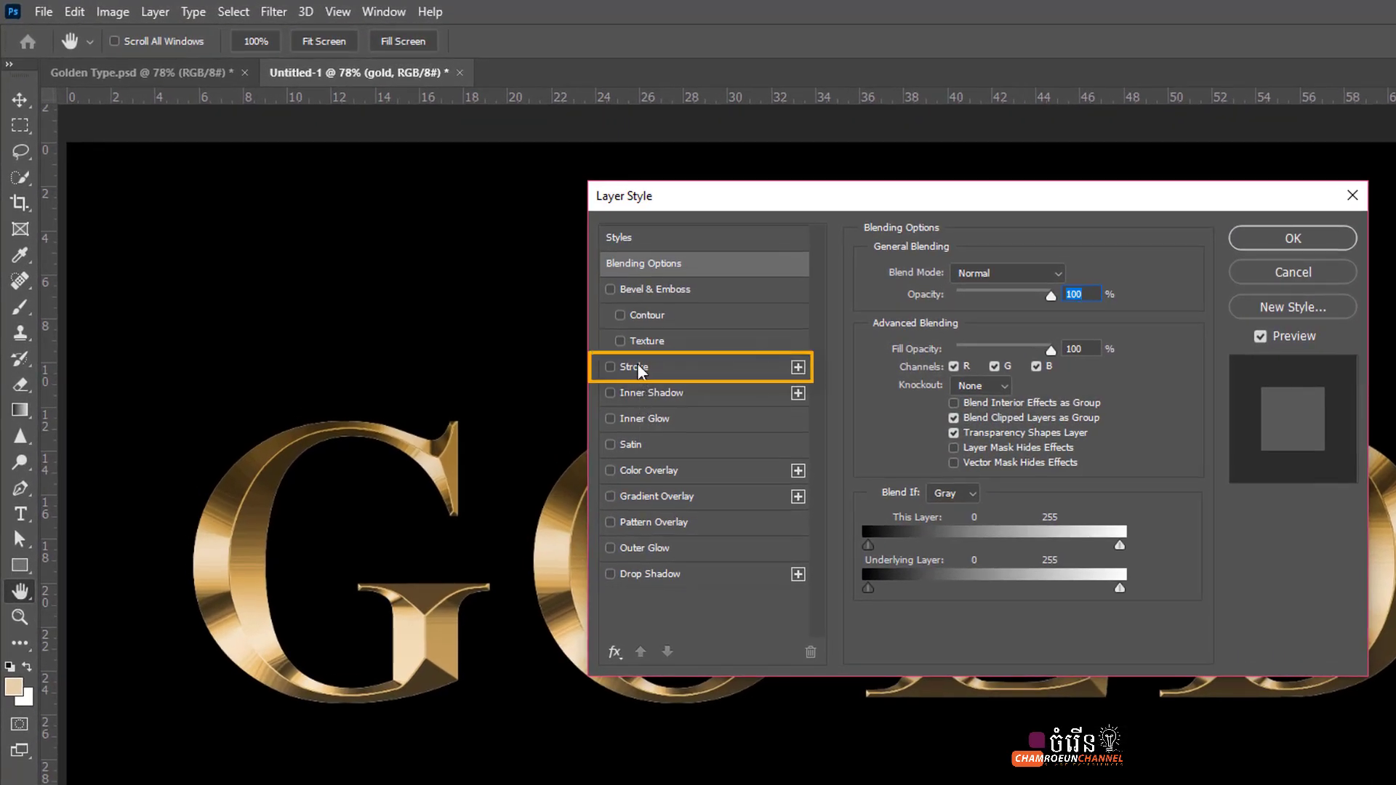
click(560, 323)
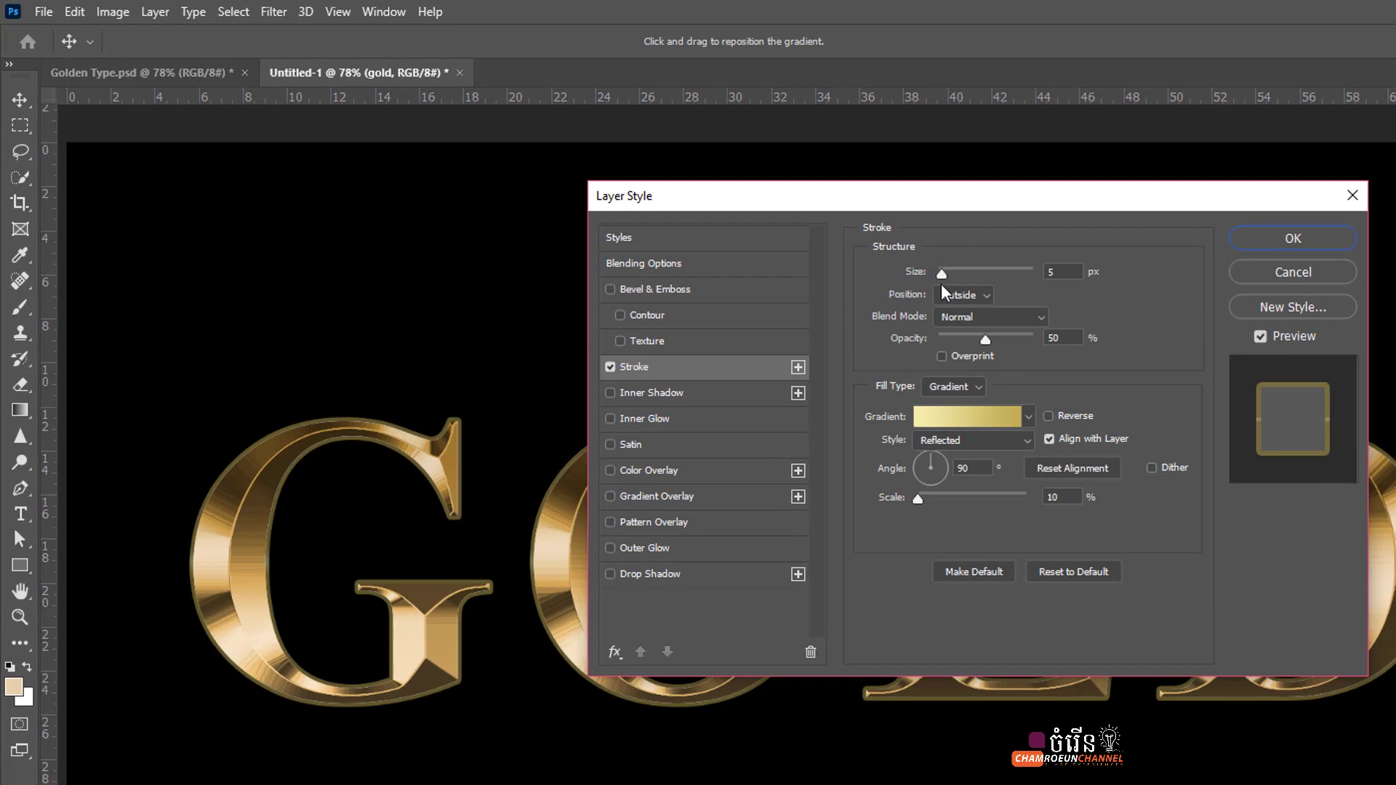
click(1067, 272)
click(947, 425)
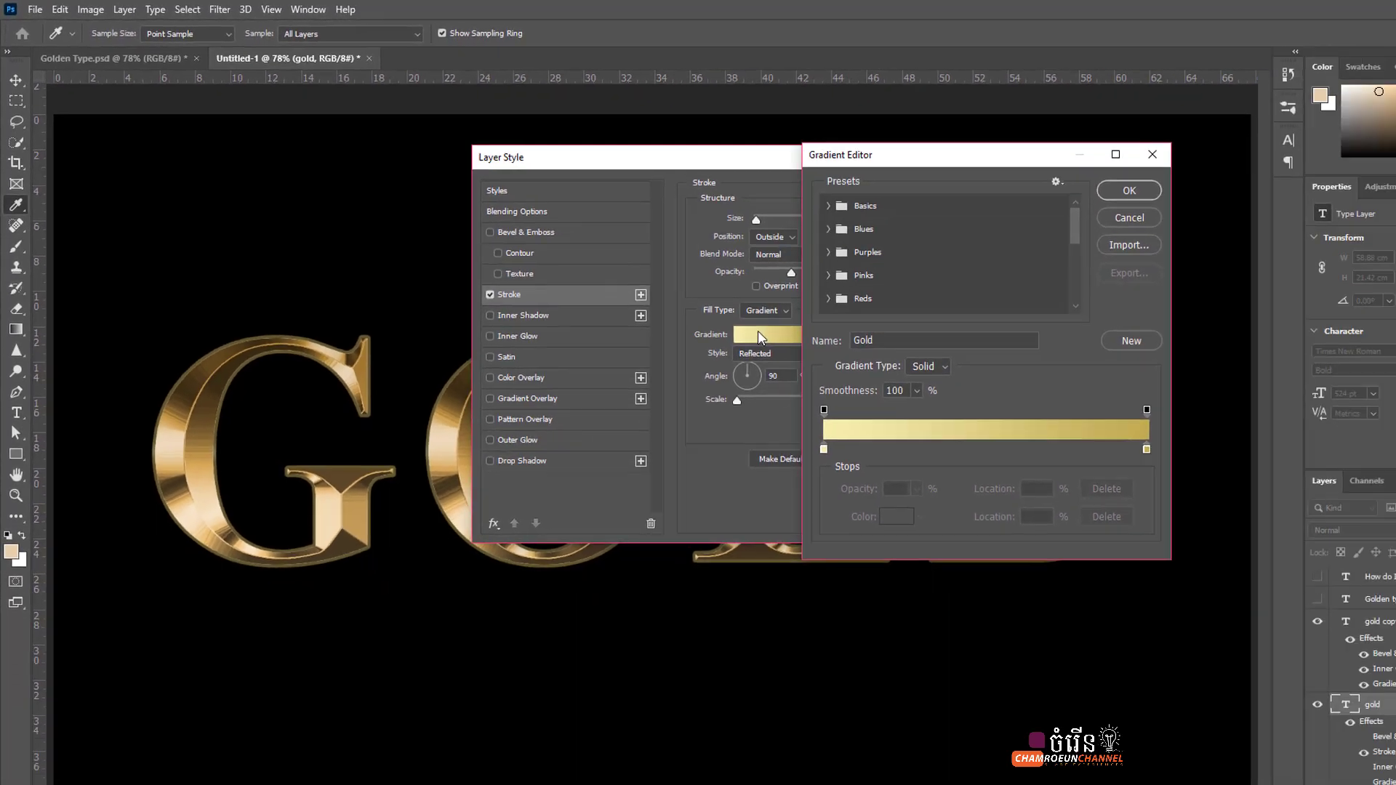
click(1040, 178)
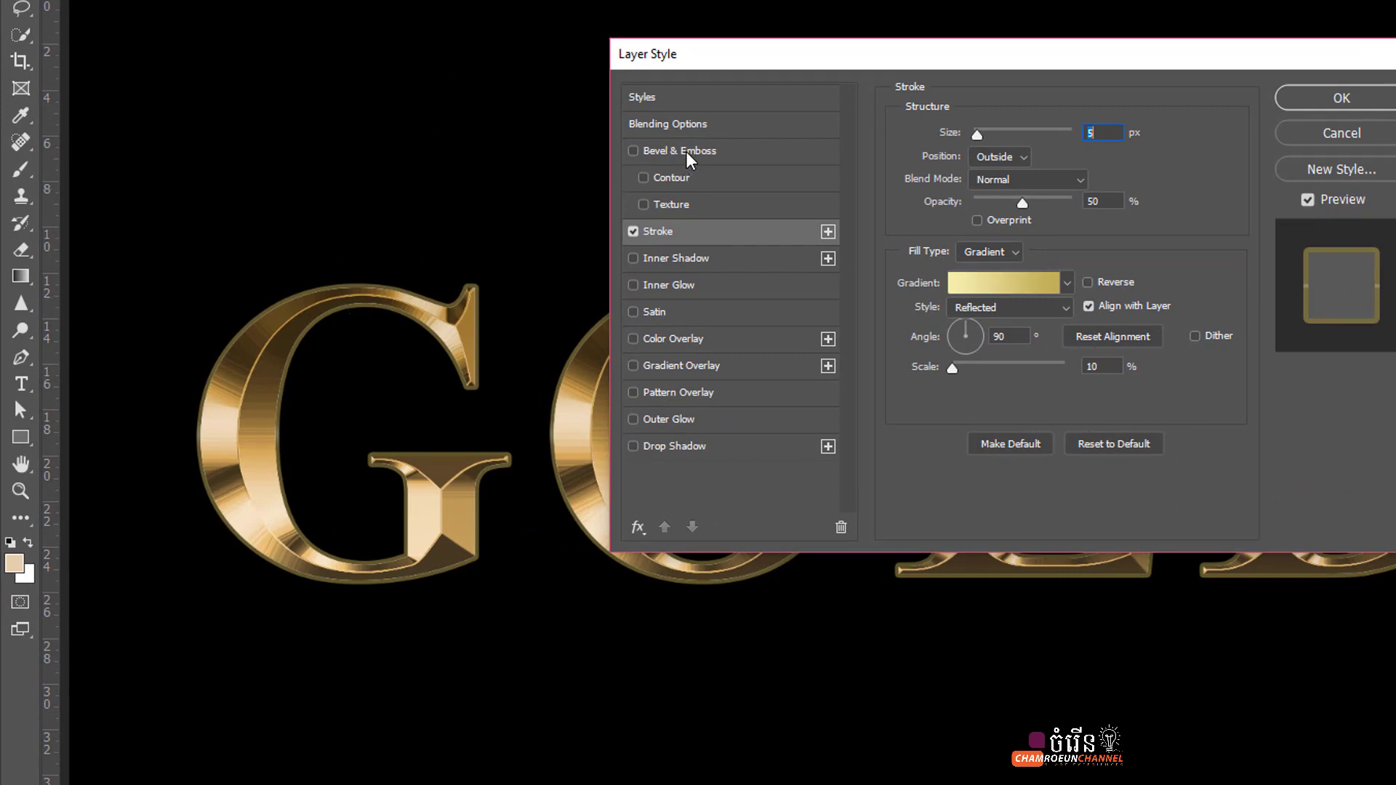
Turn on Bevel & Emboss for the gold layer and set its style to Stroke Emboss
click(689, 153)
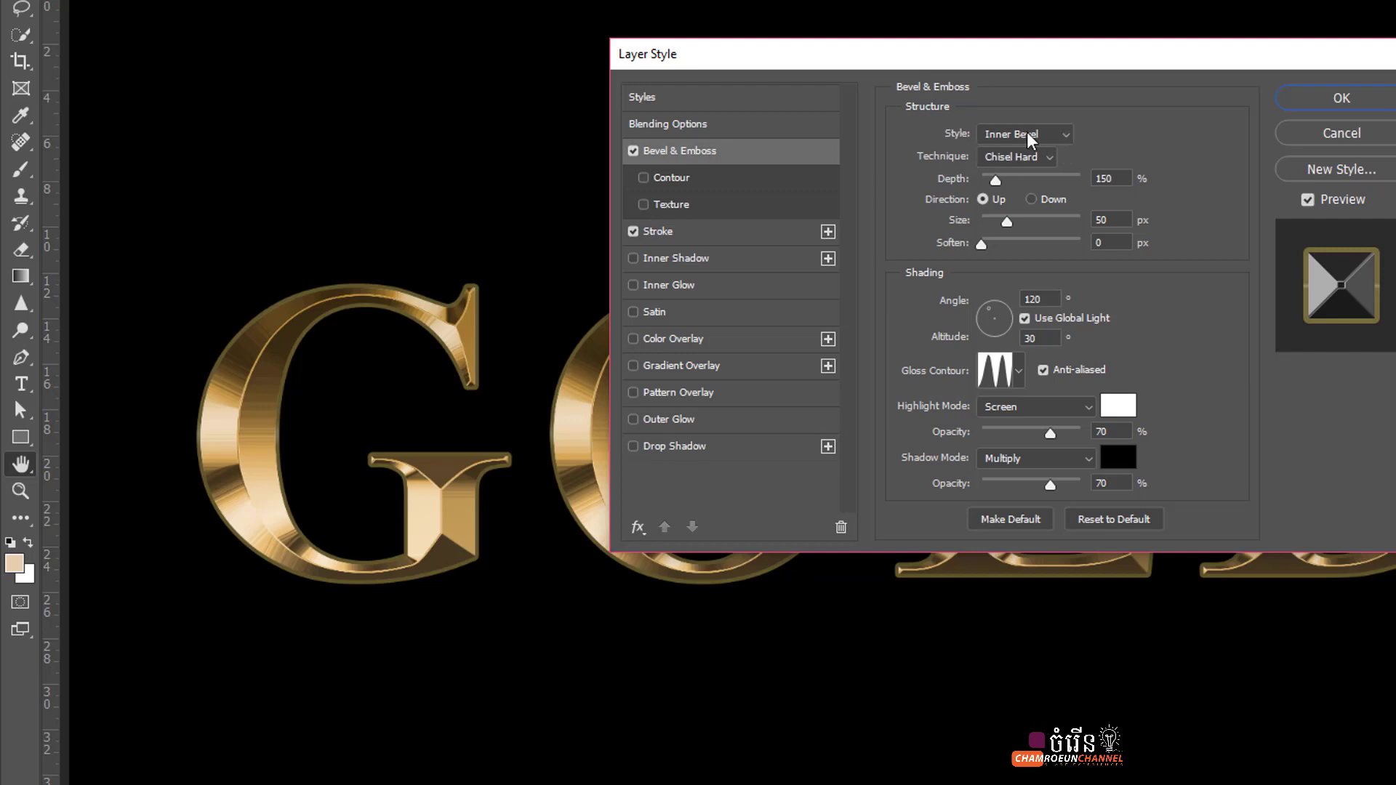
click(1067, 137)
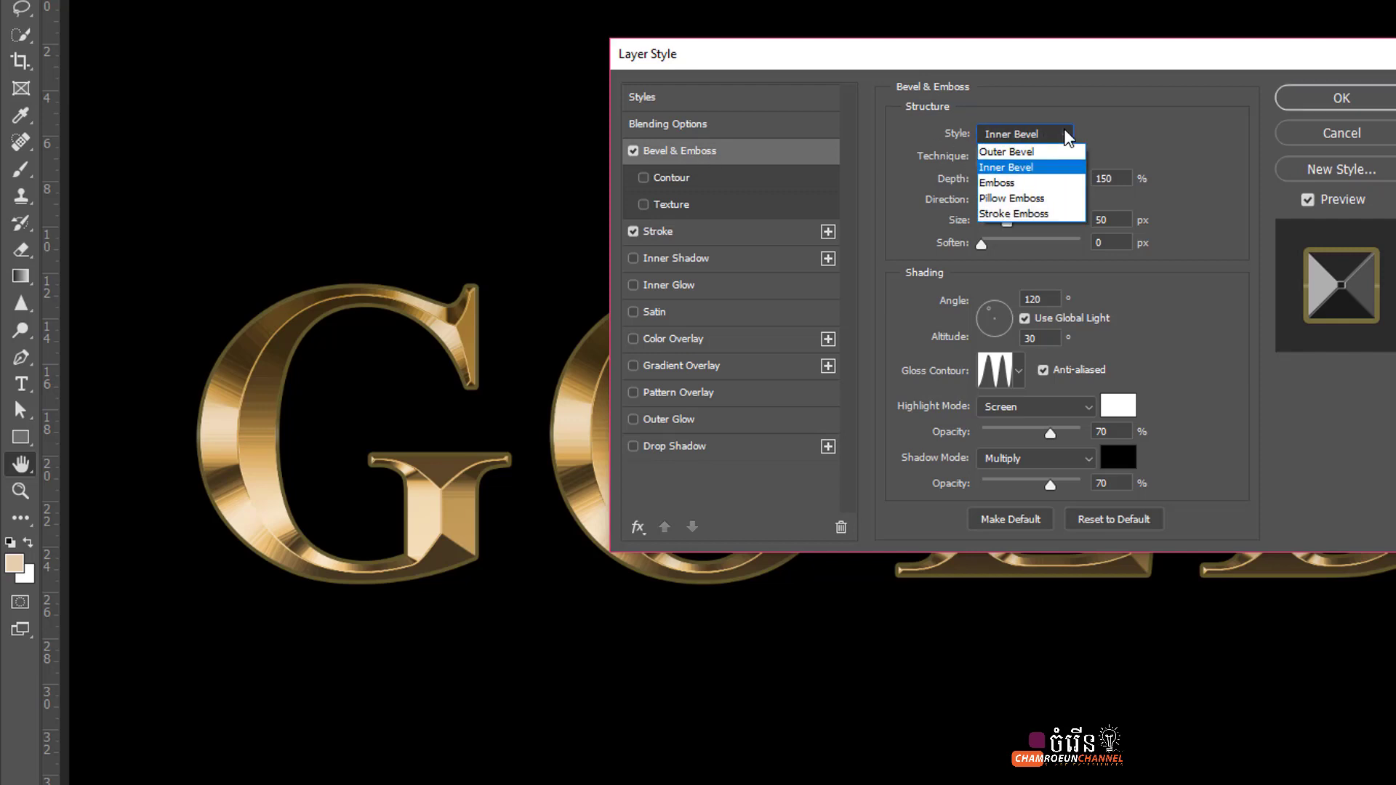
click(1014, 215)
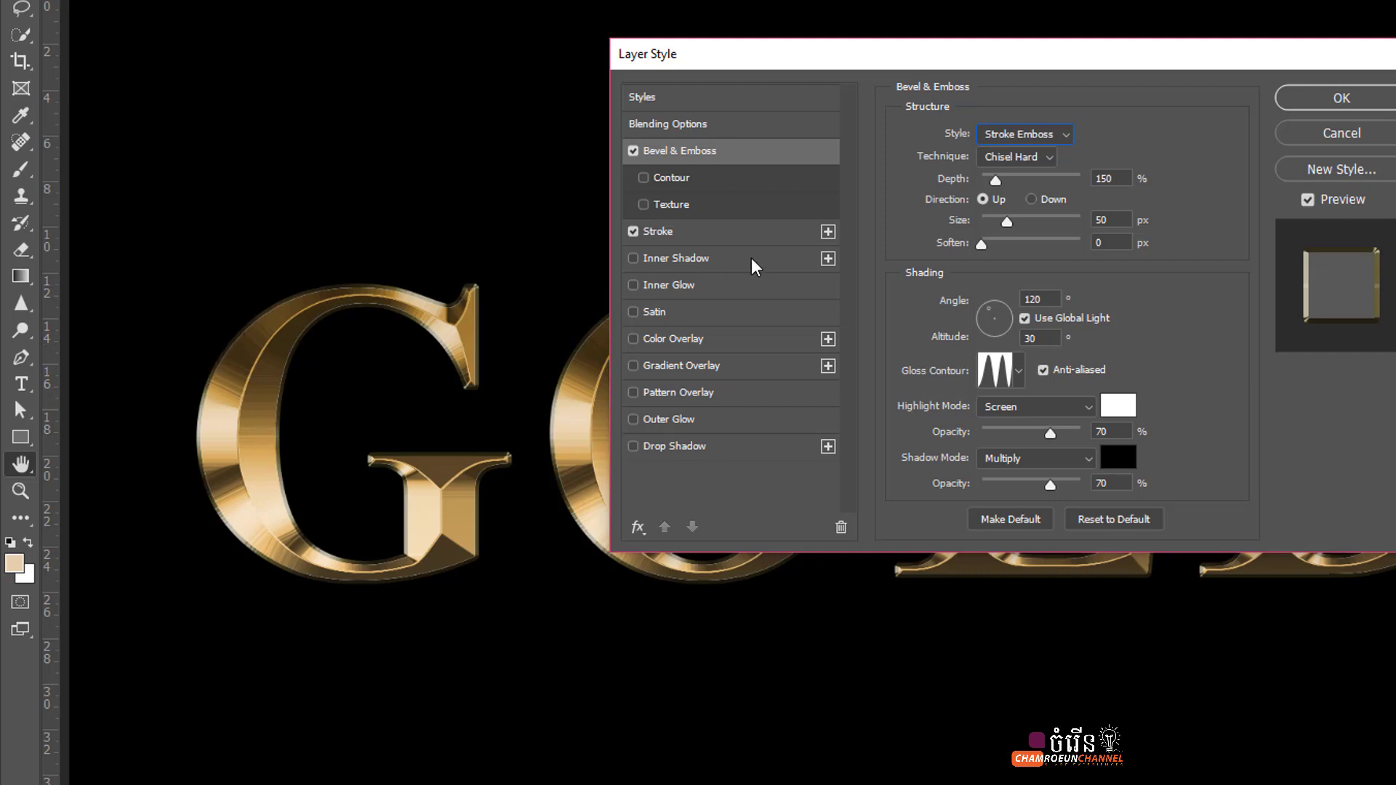
Enable Outer Glow with 0% spread, Softer technique and a 30 px size
click(673, 419)
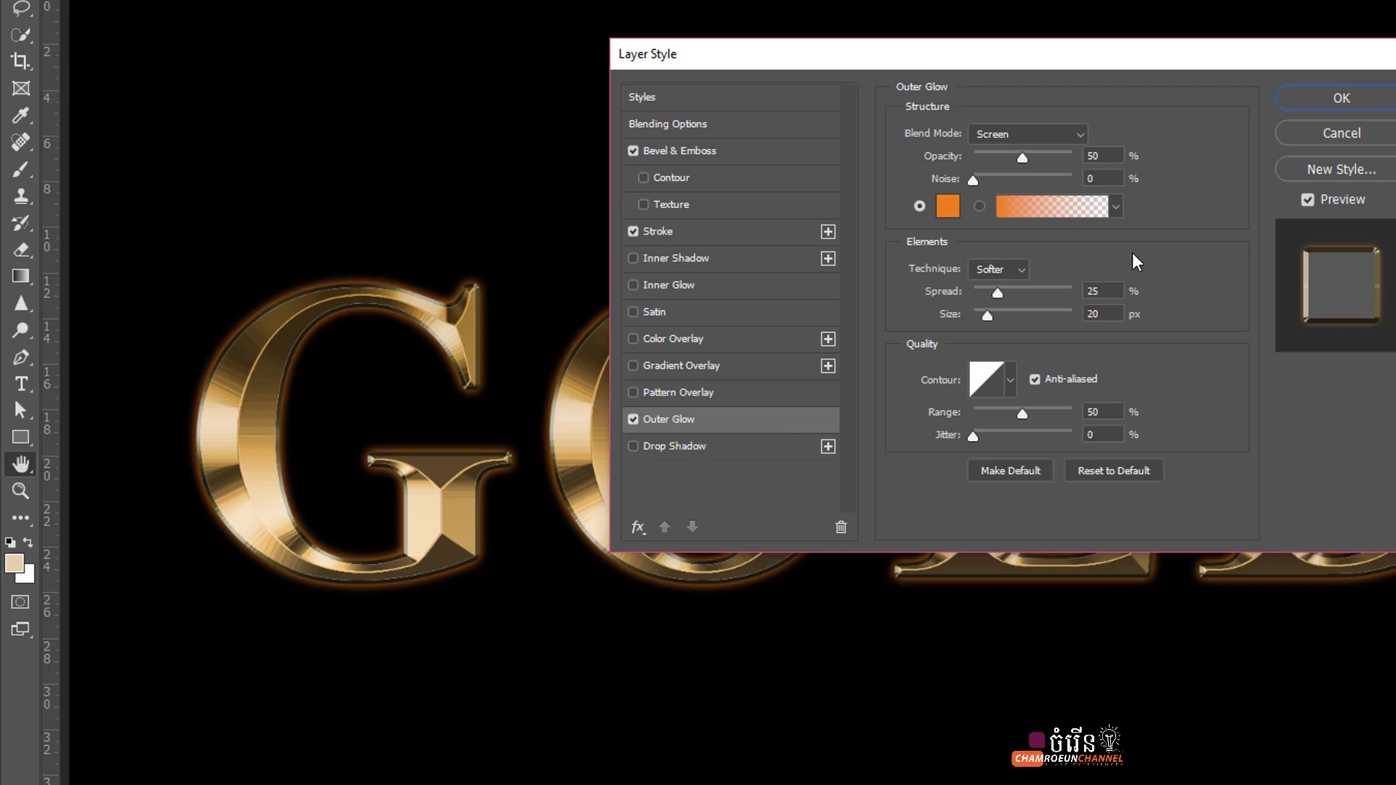
drag(998, 293, 951, 292)
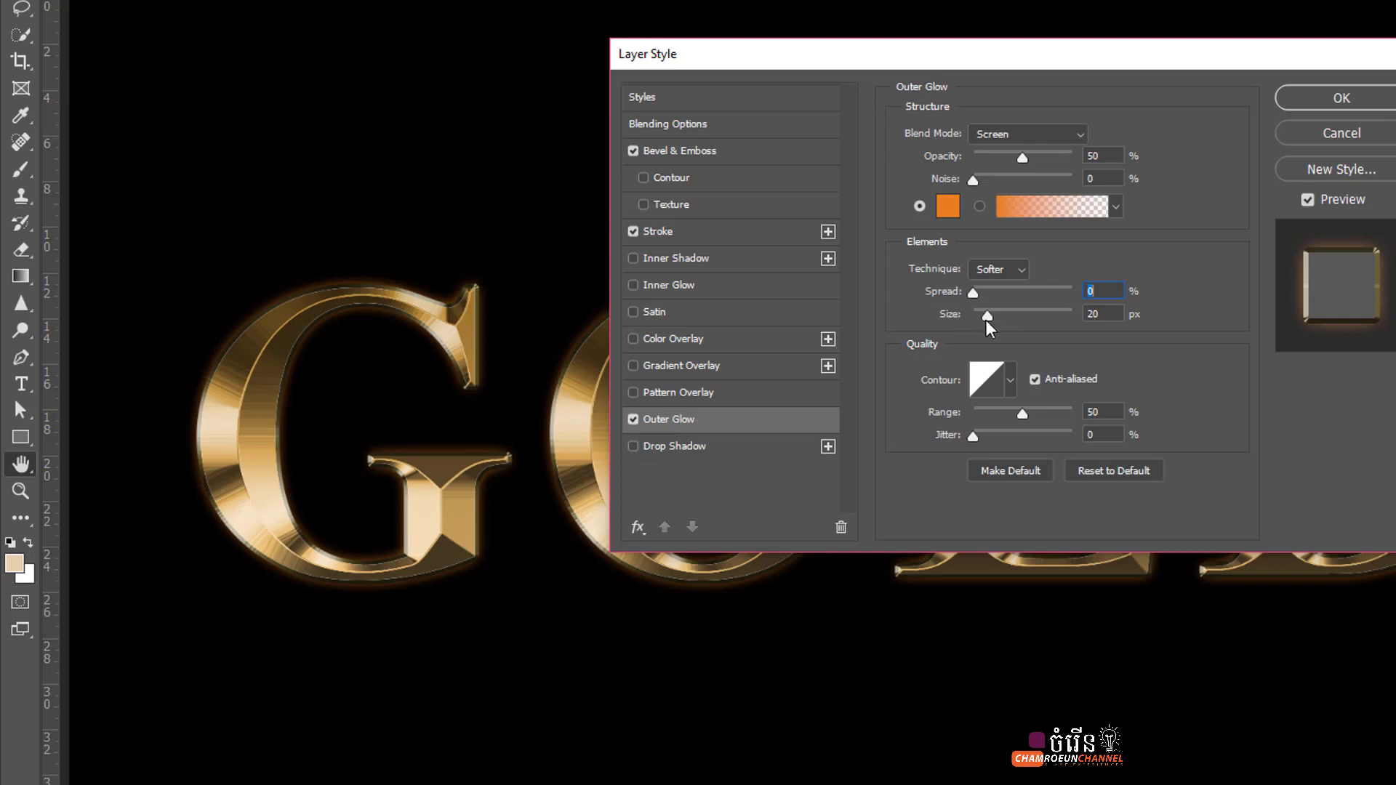
mouse_move(989, 320)
mouse_down()
mouse_move(1007, 322)
mouse_move(996, 318)
mouse_up()
click(1021, 273)
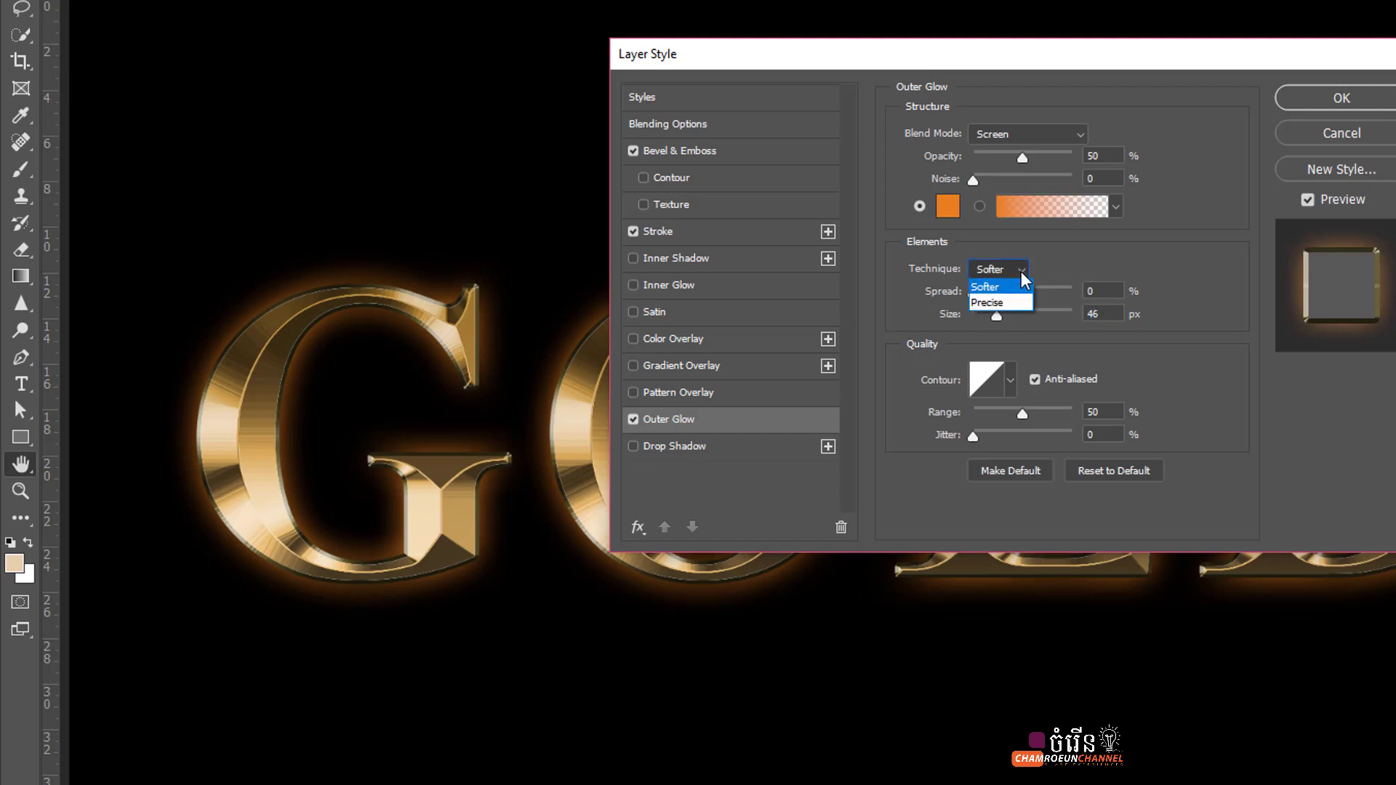
click(998, 306)
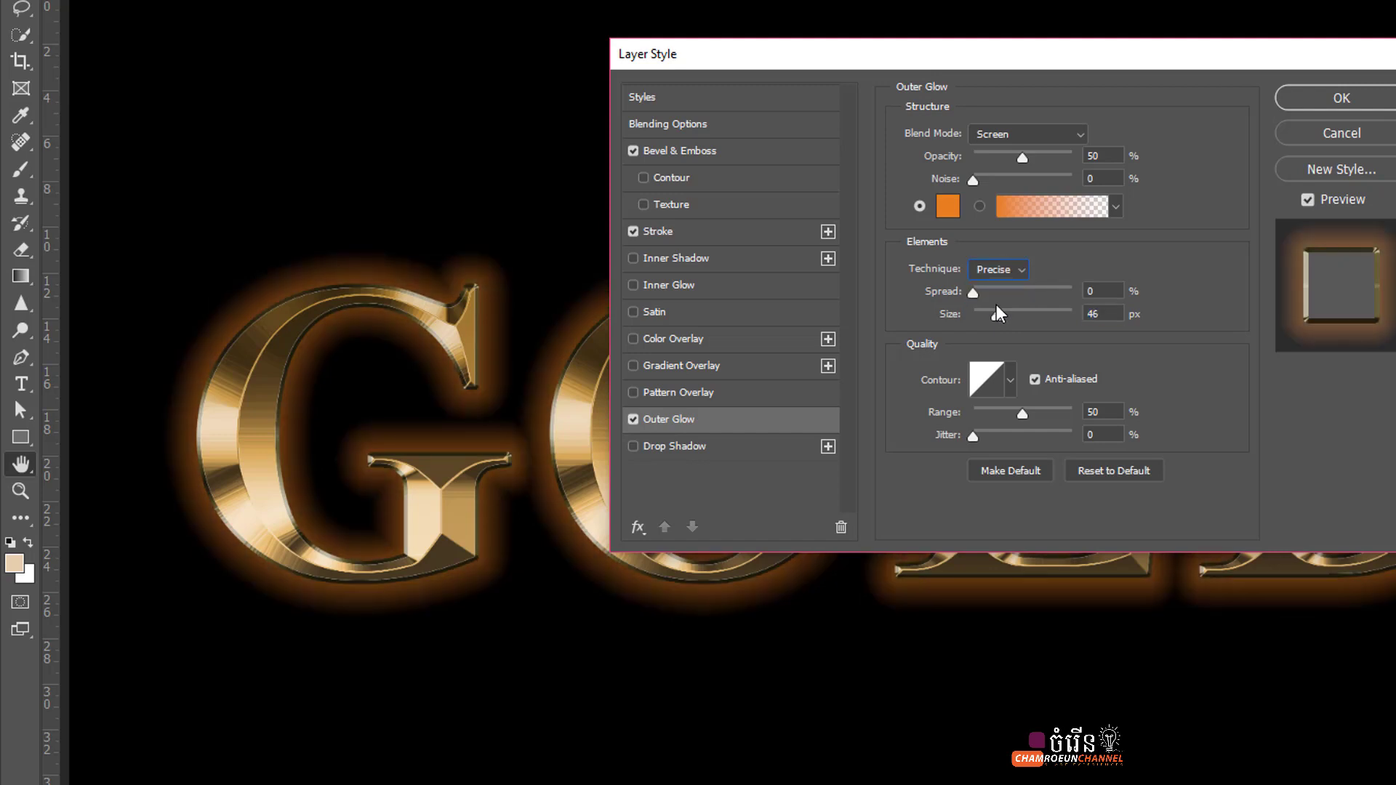
click(1021, 273)
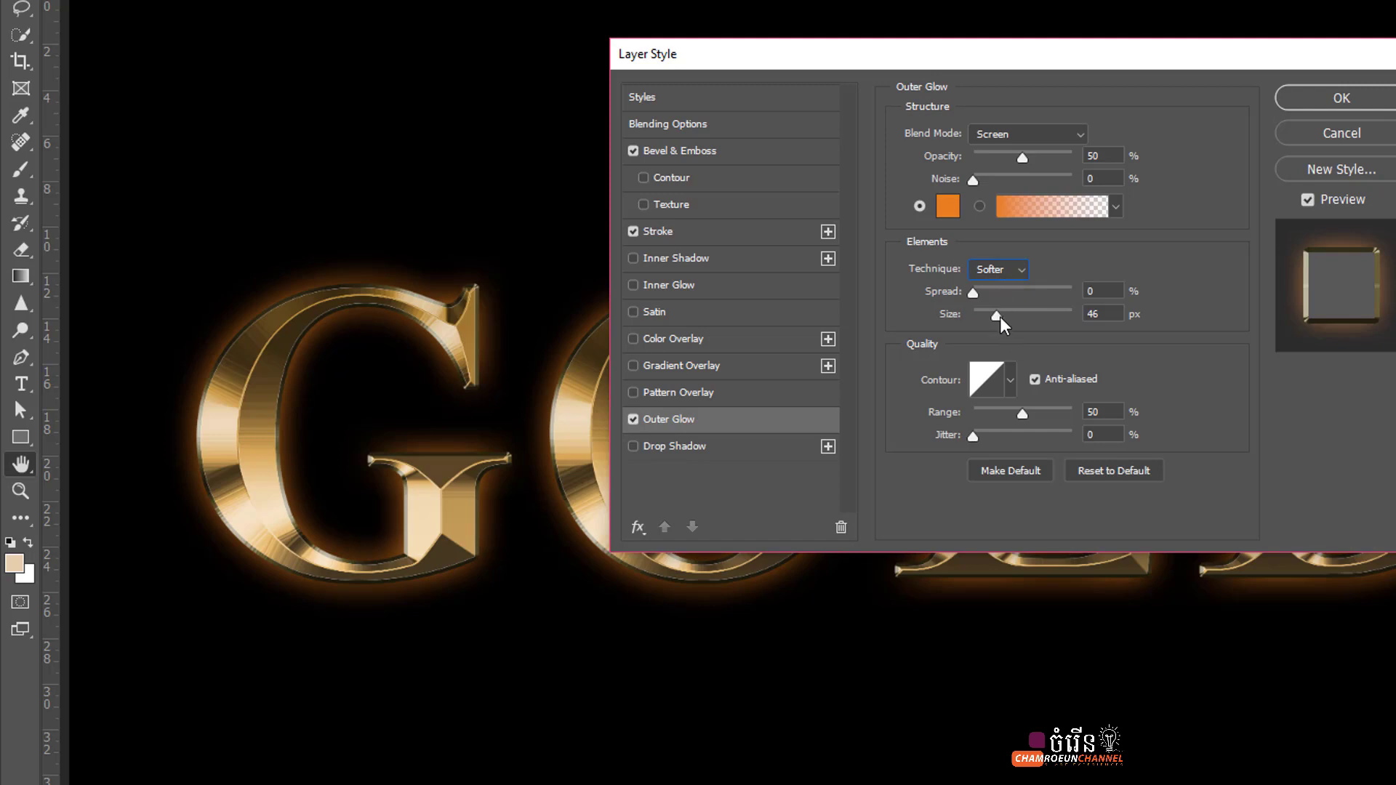
drag(994, 315, 993, 324)
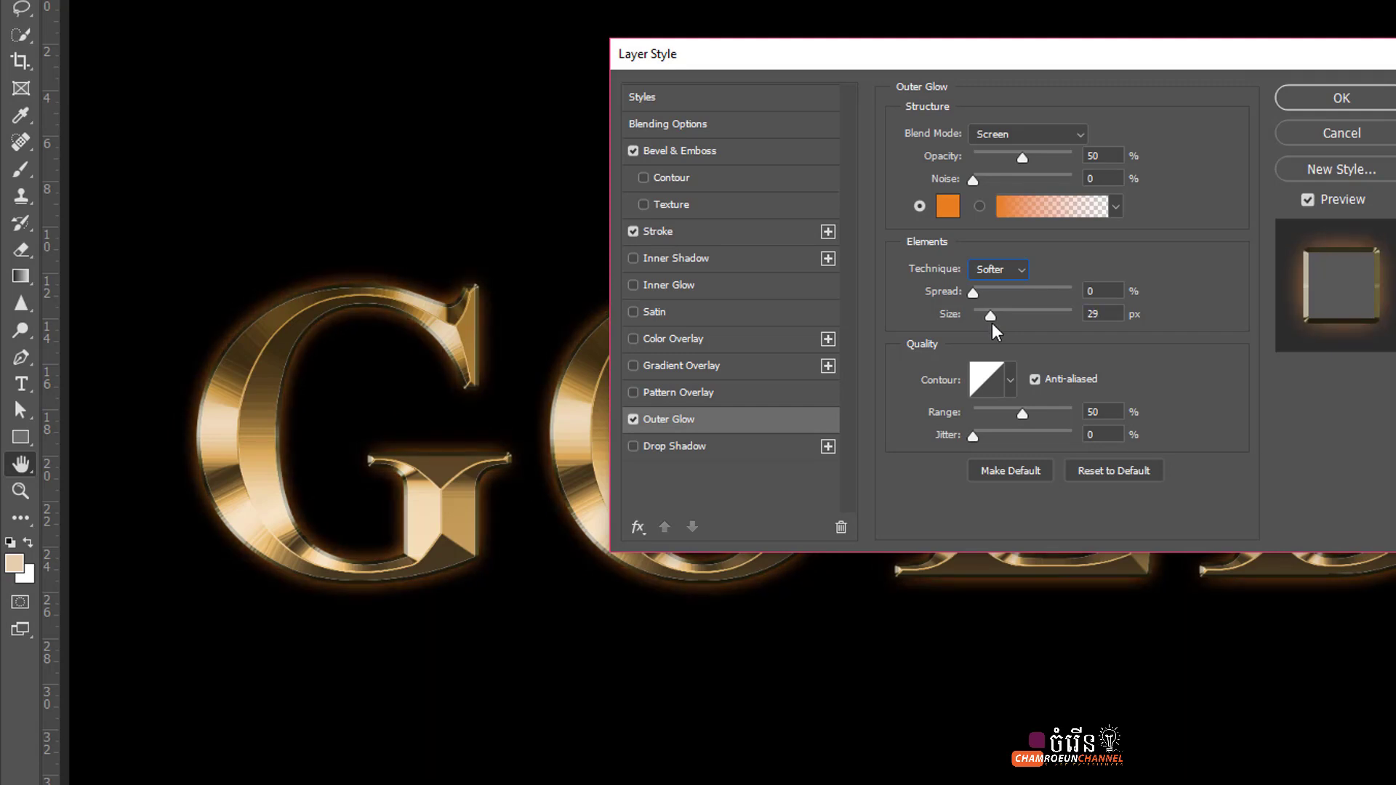
double_click(1095, 313)
text(30)
key(Tab)
Set the outer glow range to 60%
mouse_move(1024, 415)
mouse_down()
mouse_move(973, 415)
mouse_move(1035, 441)
mouse_up()
double_click(1094, 411)
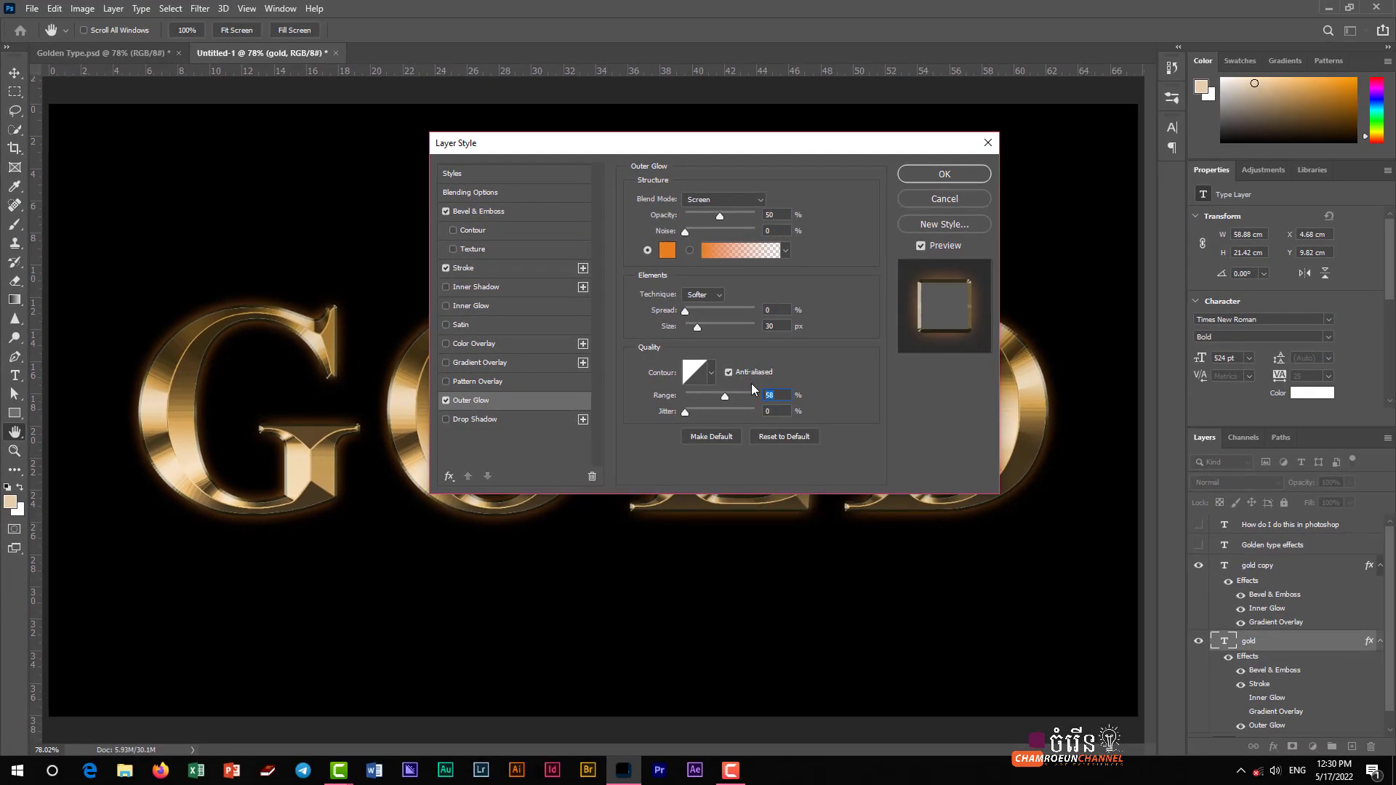
text(60)
key(Tab)
click(944, 174)
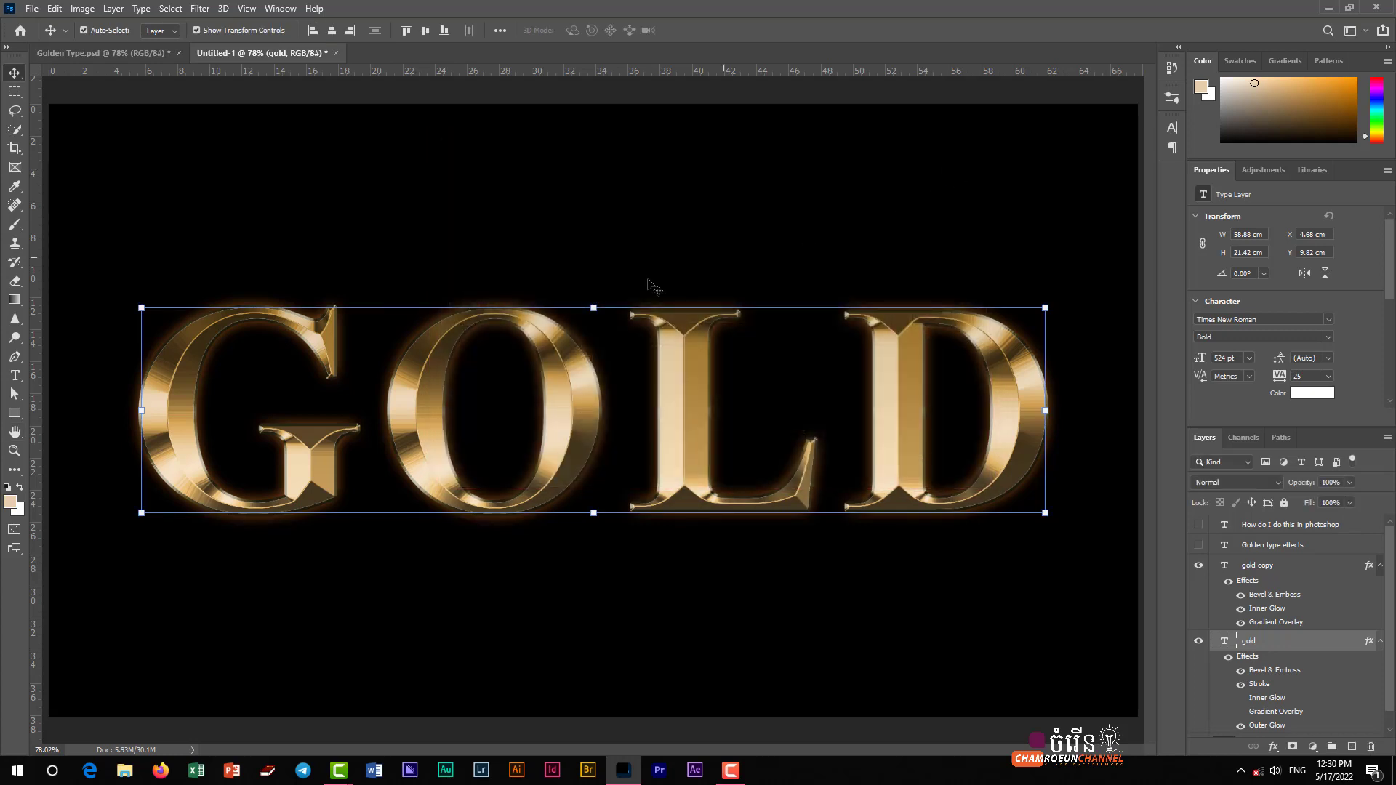
click(71, 51)
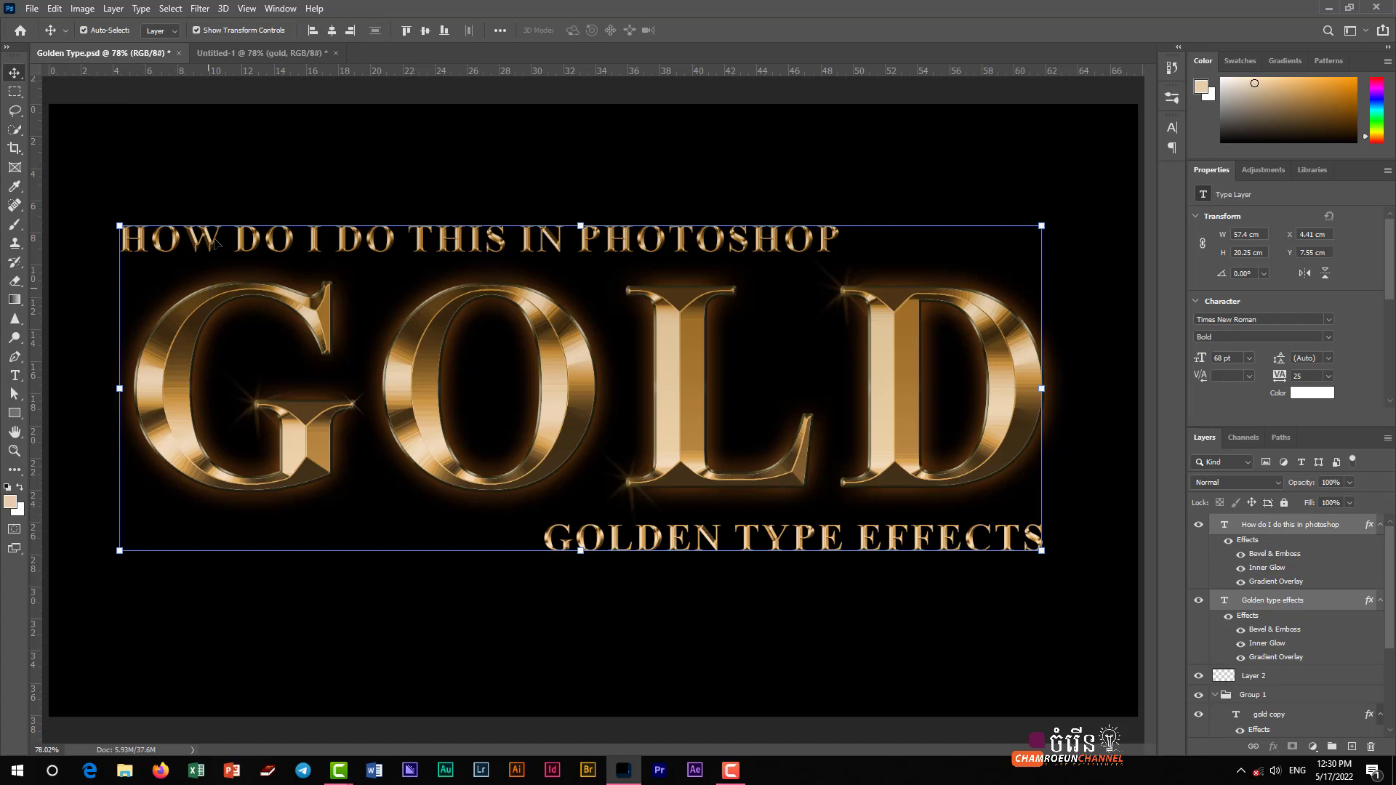
click(268, 52)
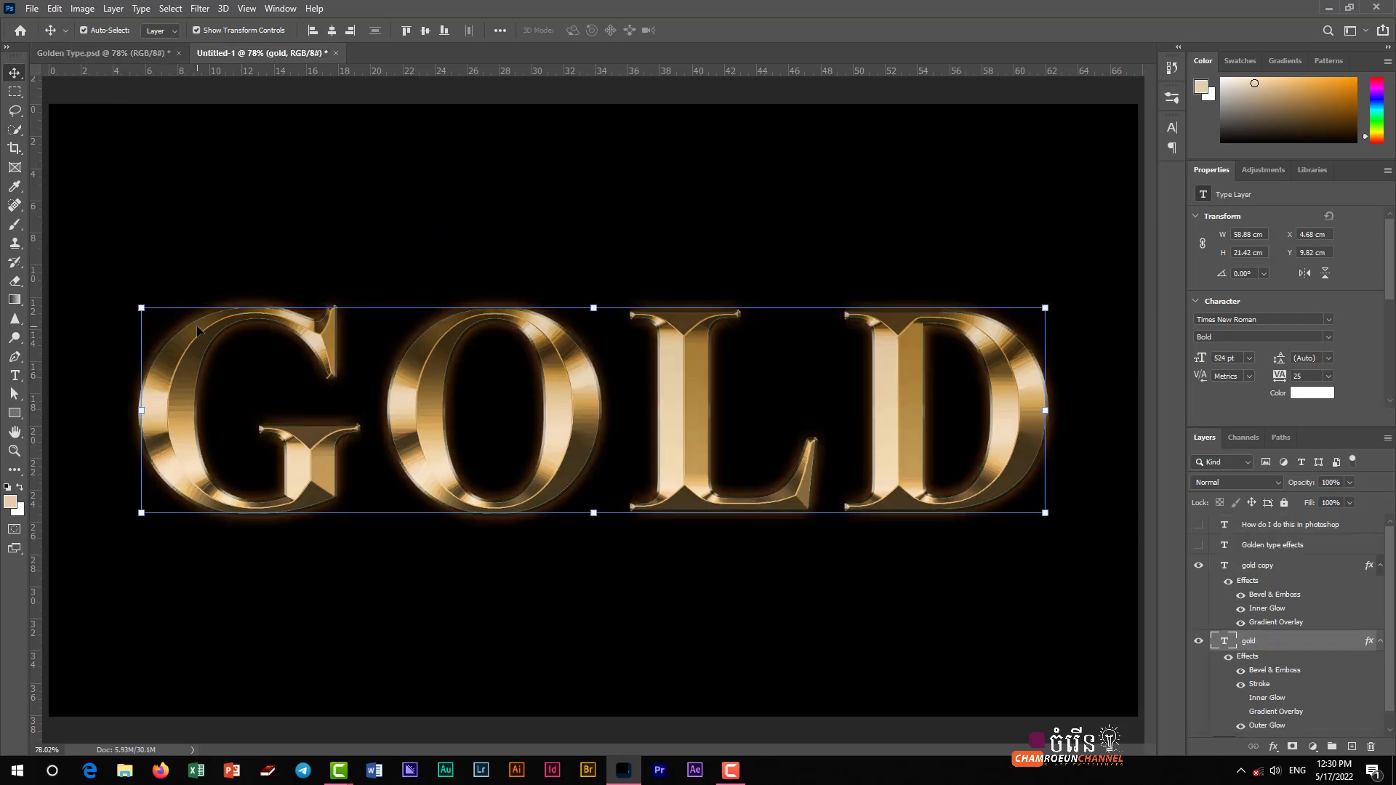
Enable Contour under the gold layer's Bevel & Emboss, apply the style, and return to Untitled-1
double_click(1331, 648)
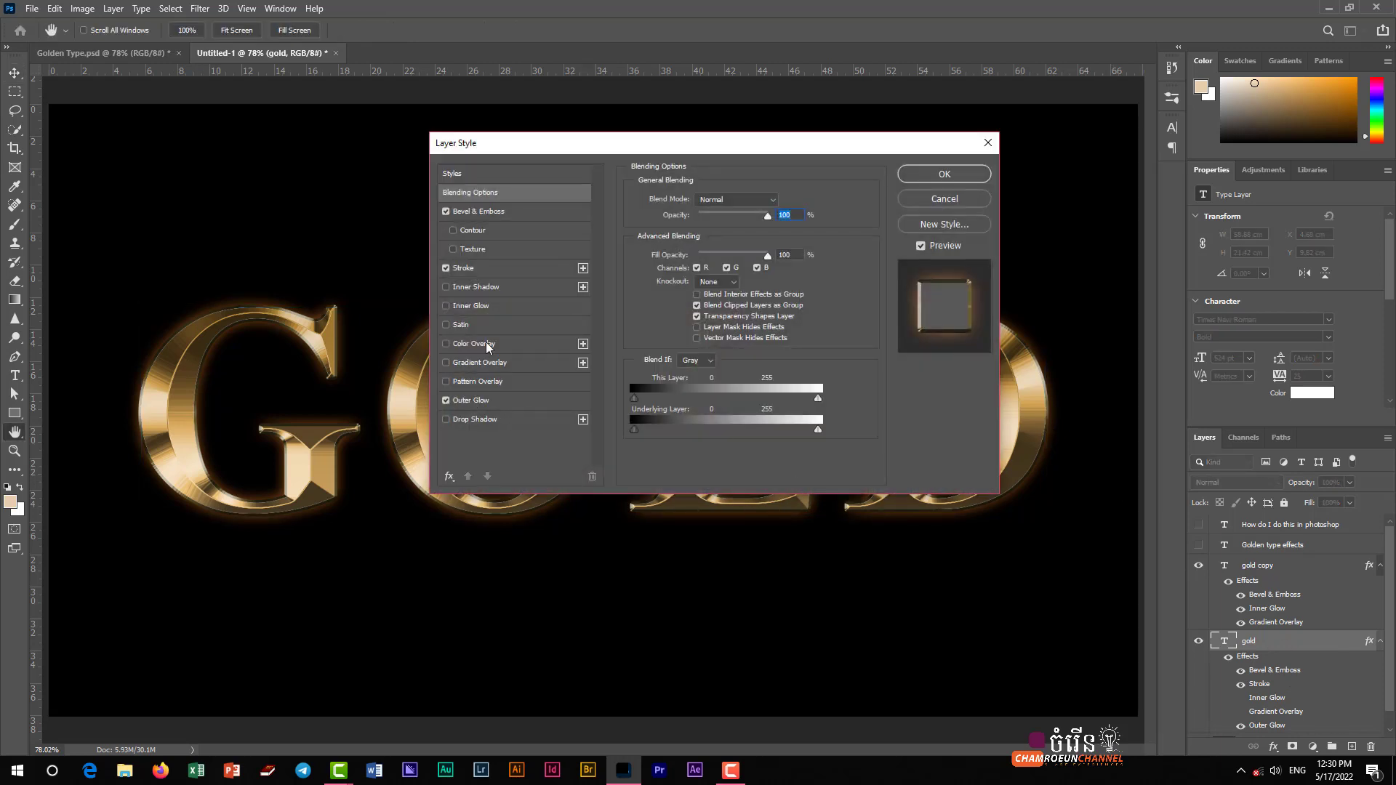
click(487, 268)
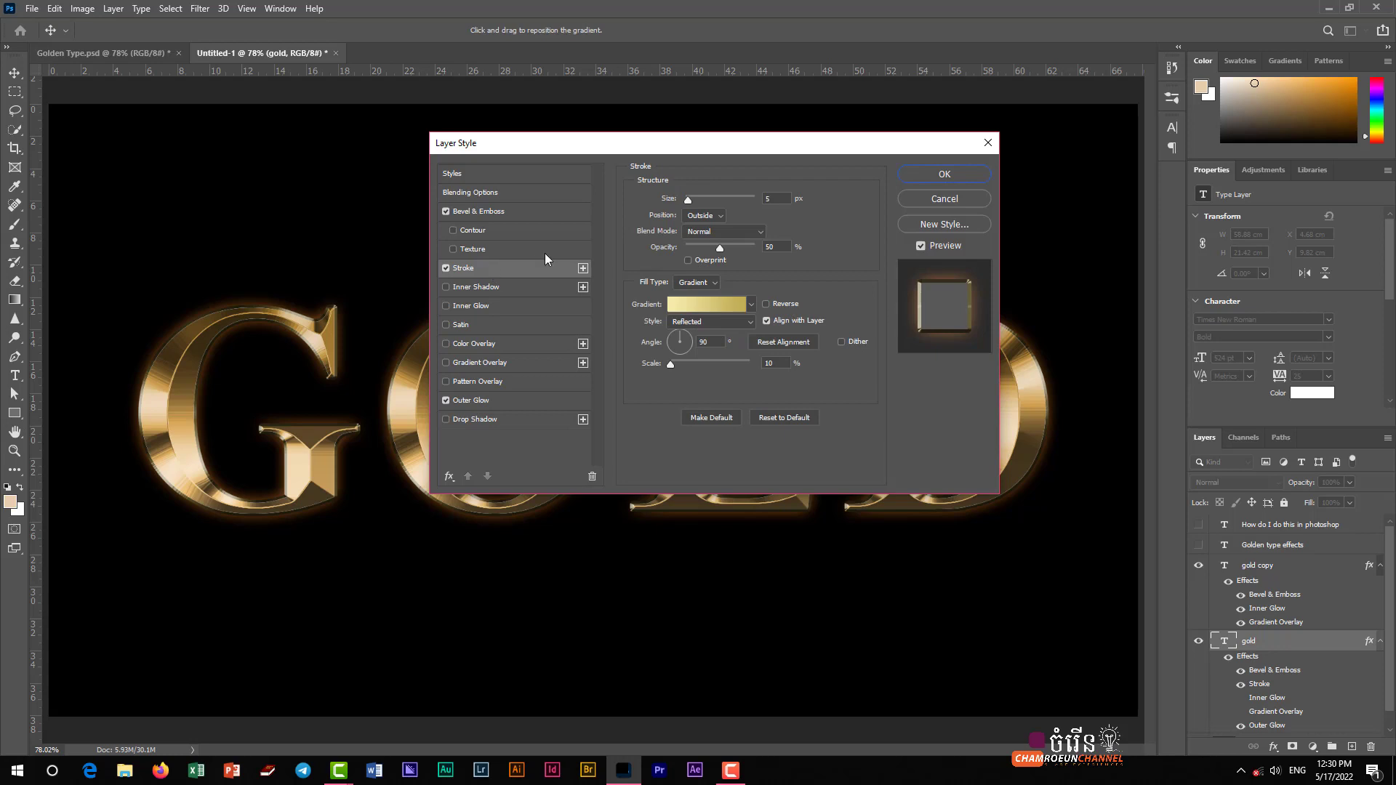
click(477, 230)
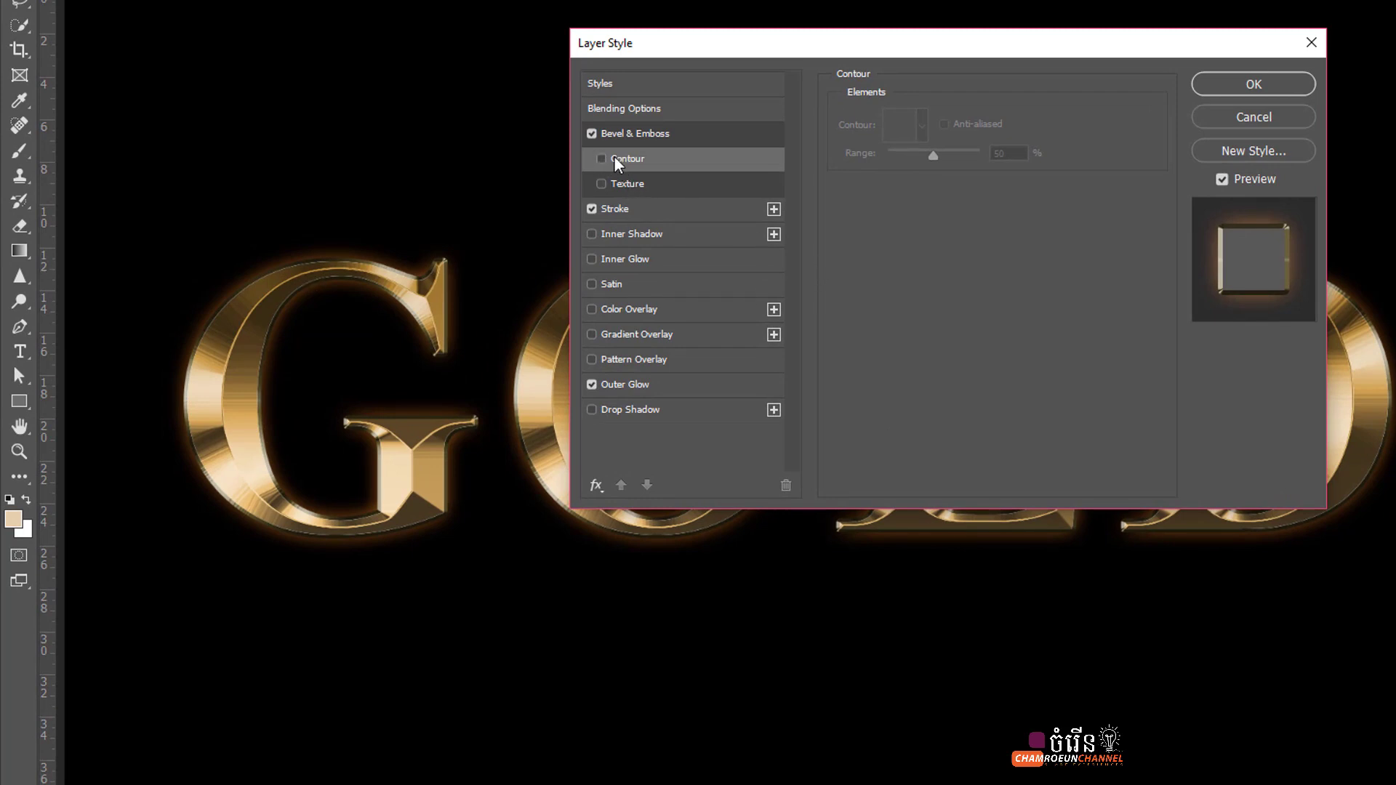
click(602, 160)
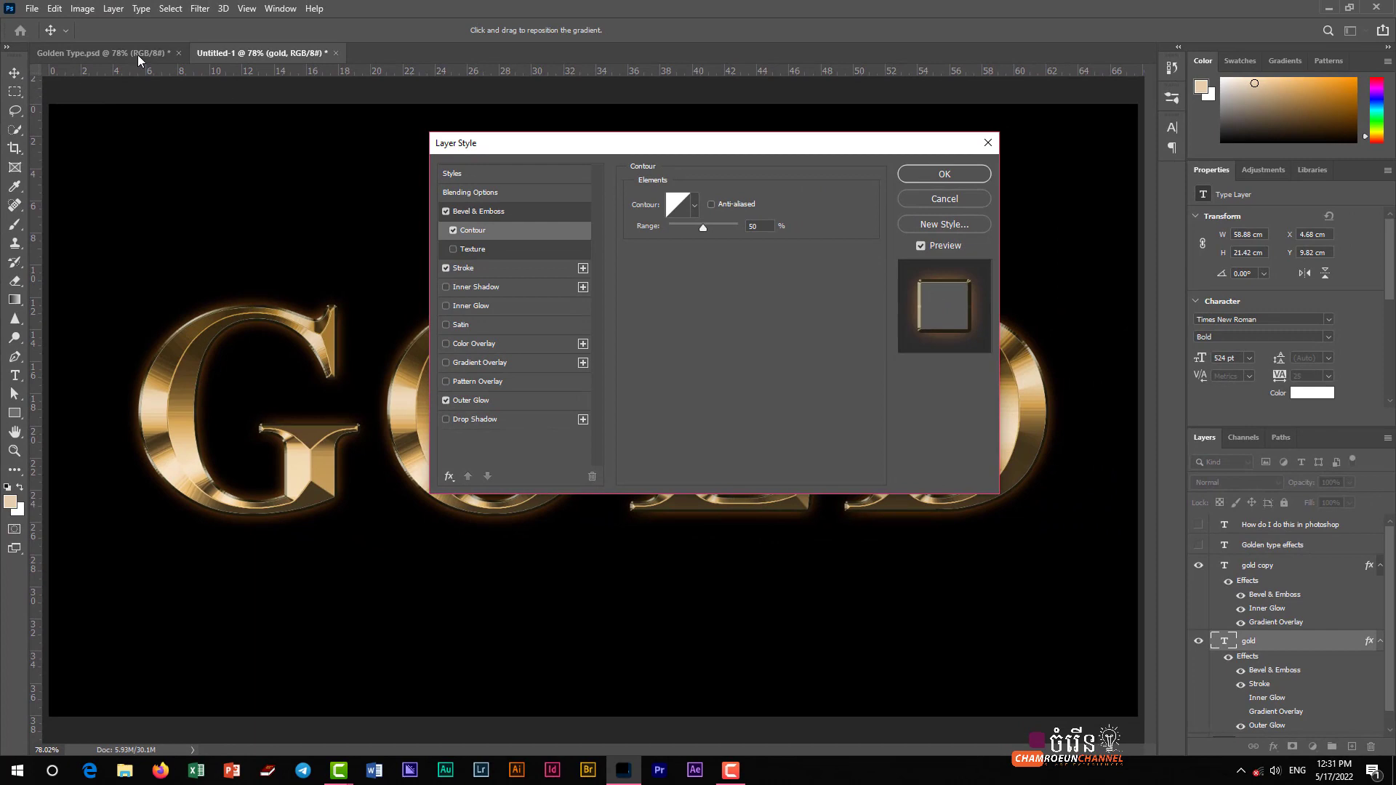
click(940, 178)
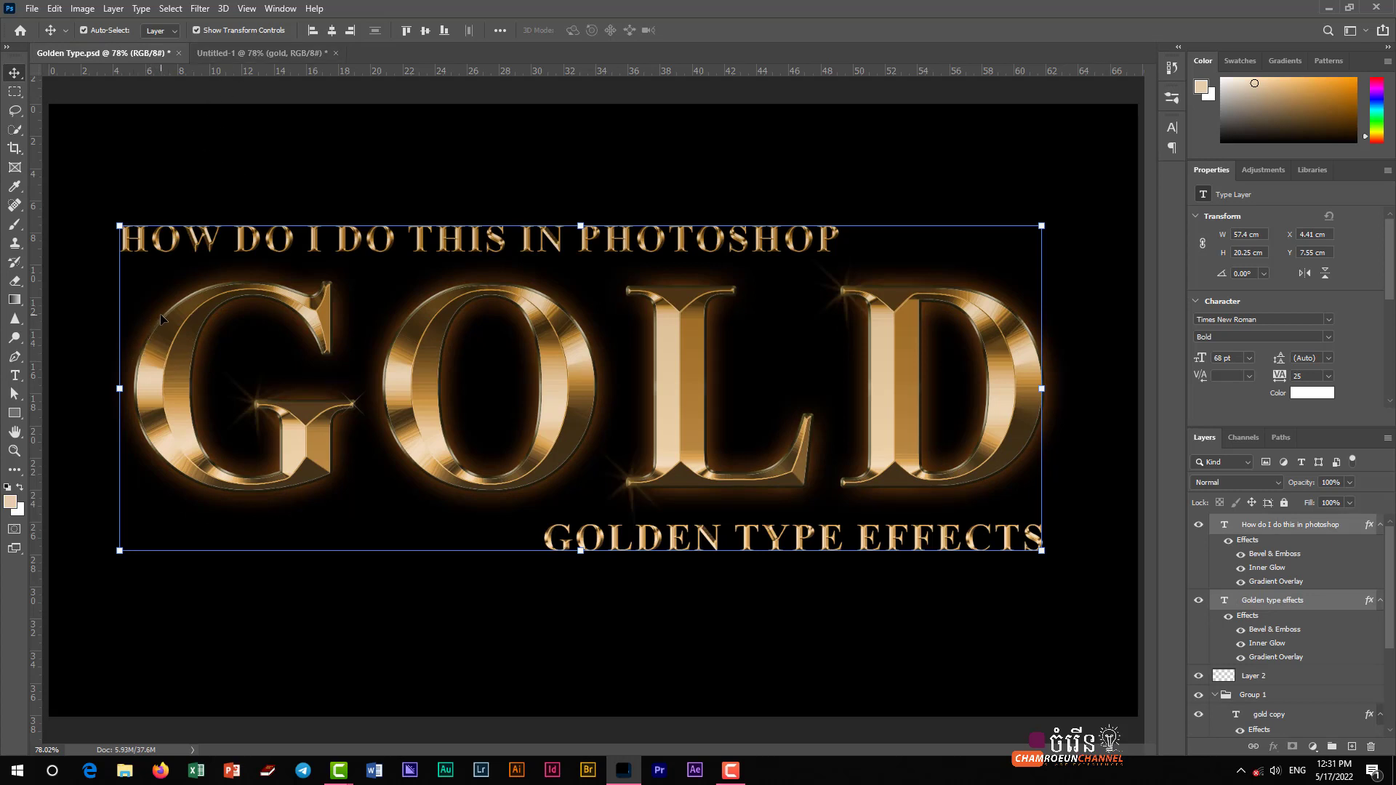
click(259, 52)
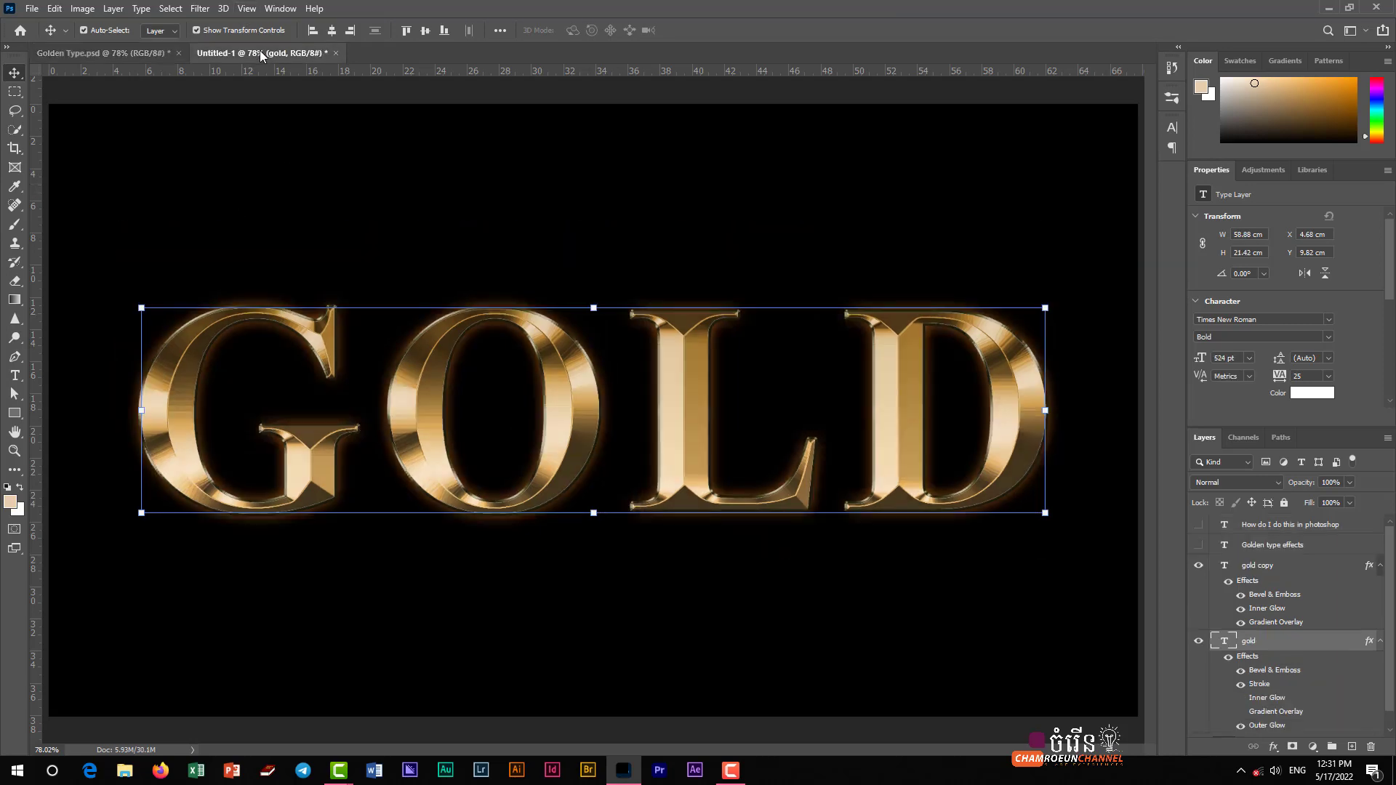
Raise the gold layer's Outer Glow size to about 63 px and commit it
double_click(1318, 645)
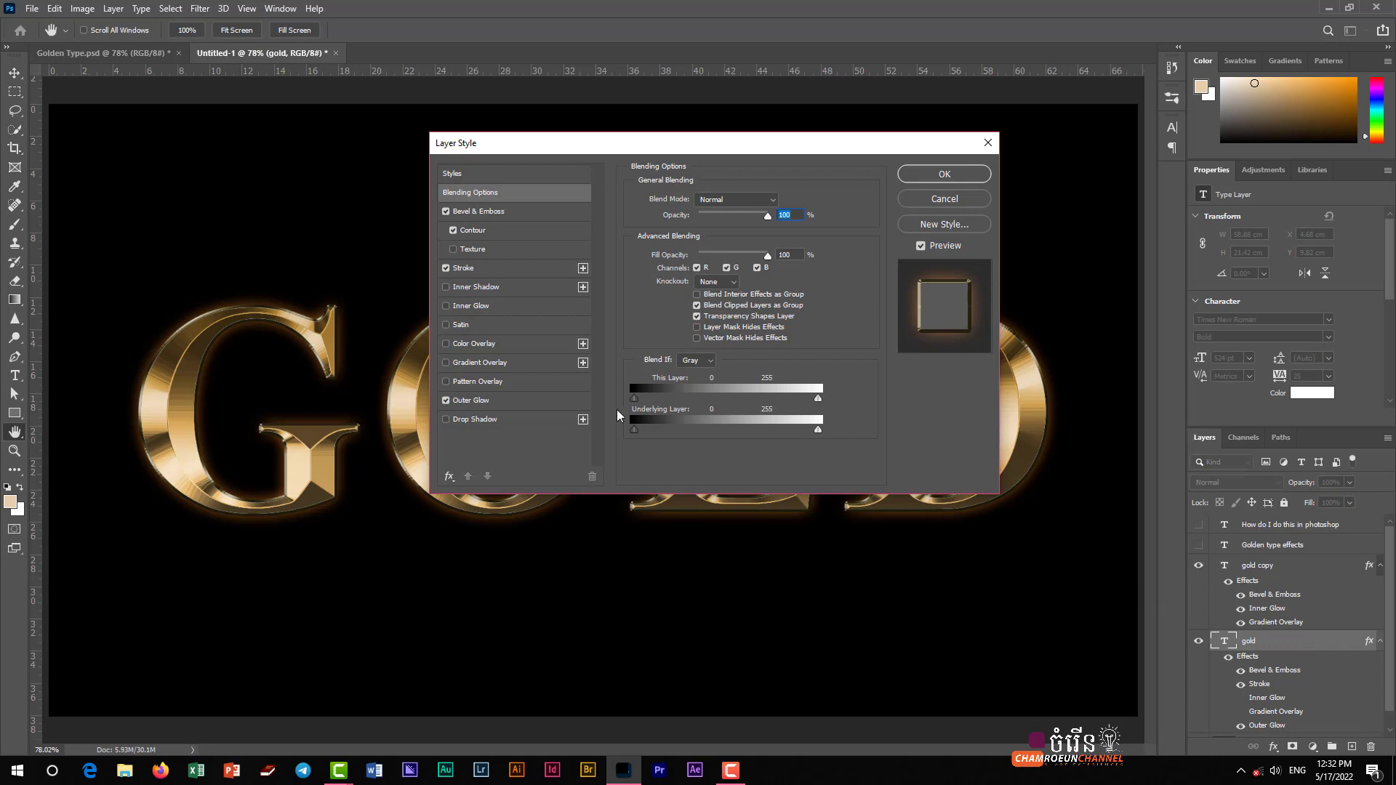
click(471, 400)
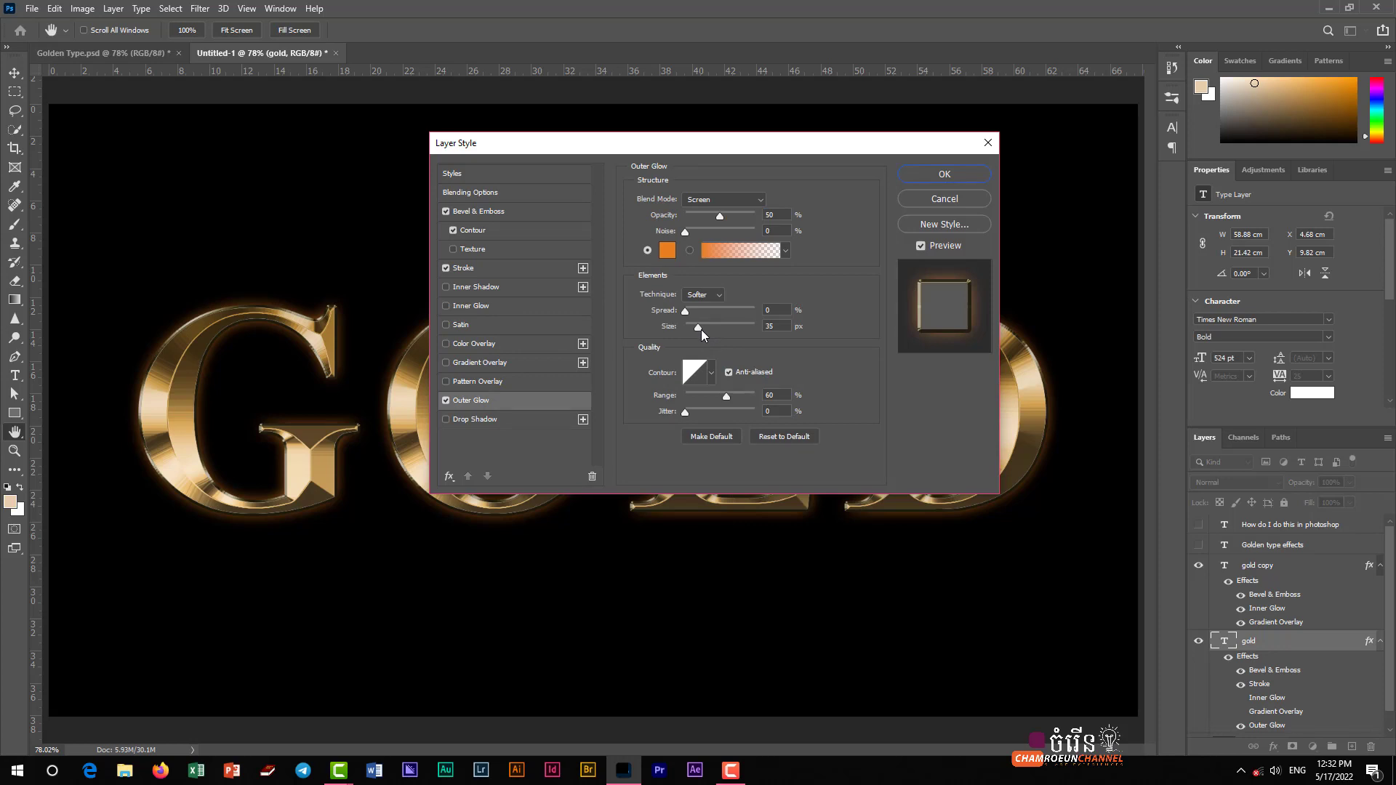
drag(701, 329, 709, 333)
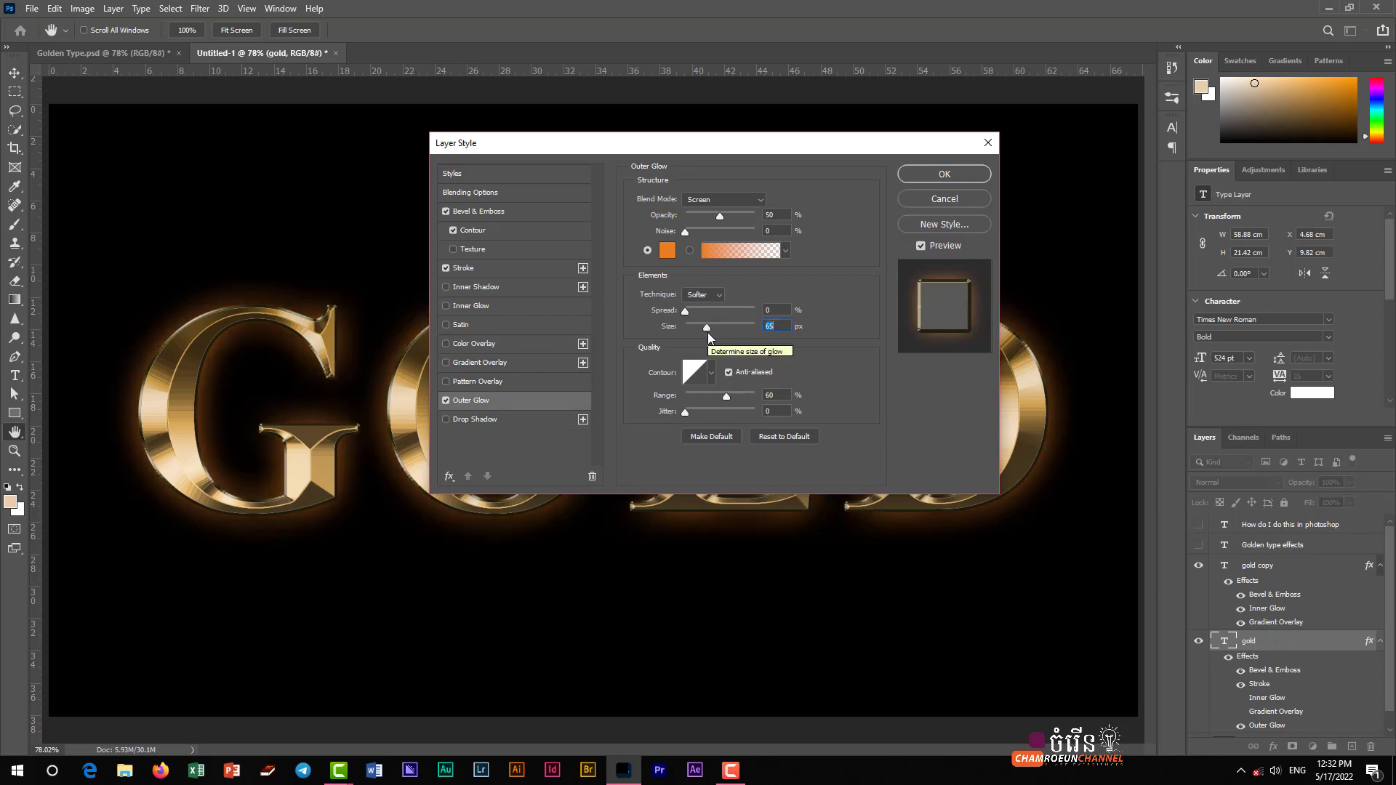
key(Down)
key(Down)
key(Down)
key(Down)
key(Down)
click(944, 174)
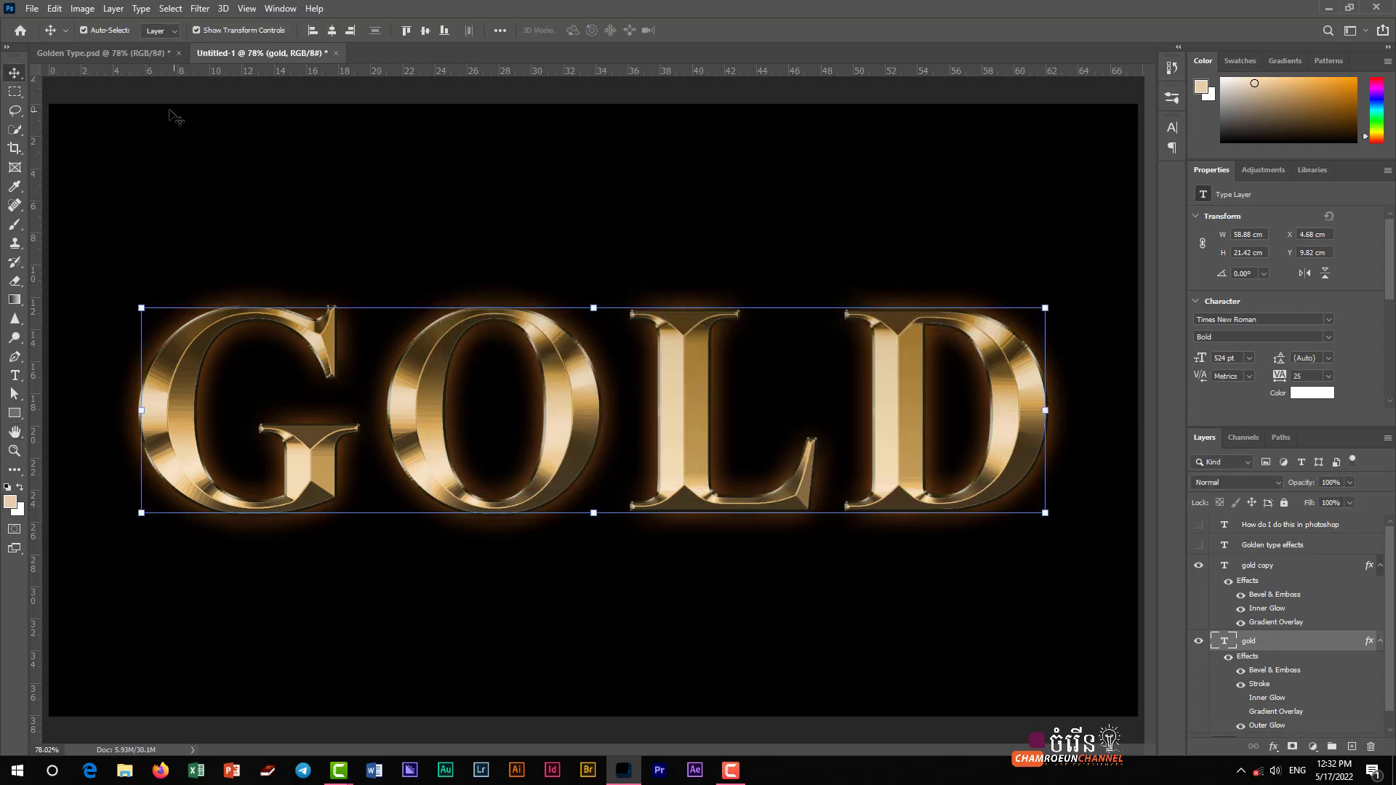
click(134, 55)
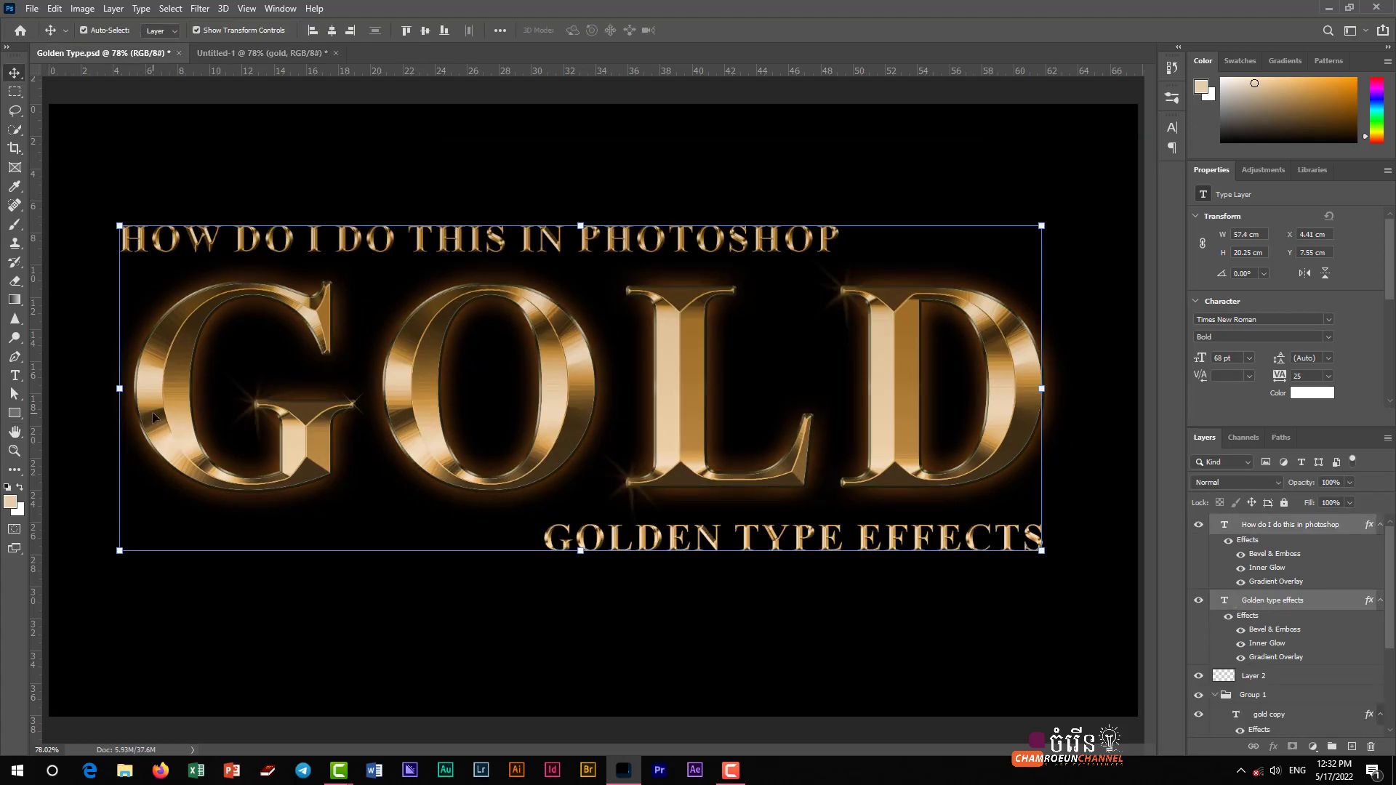
click(278, 53)
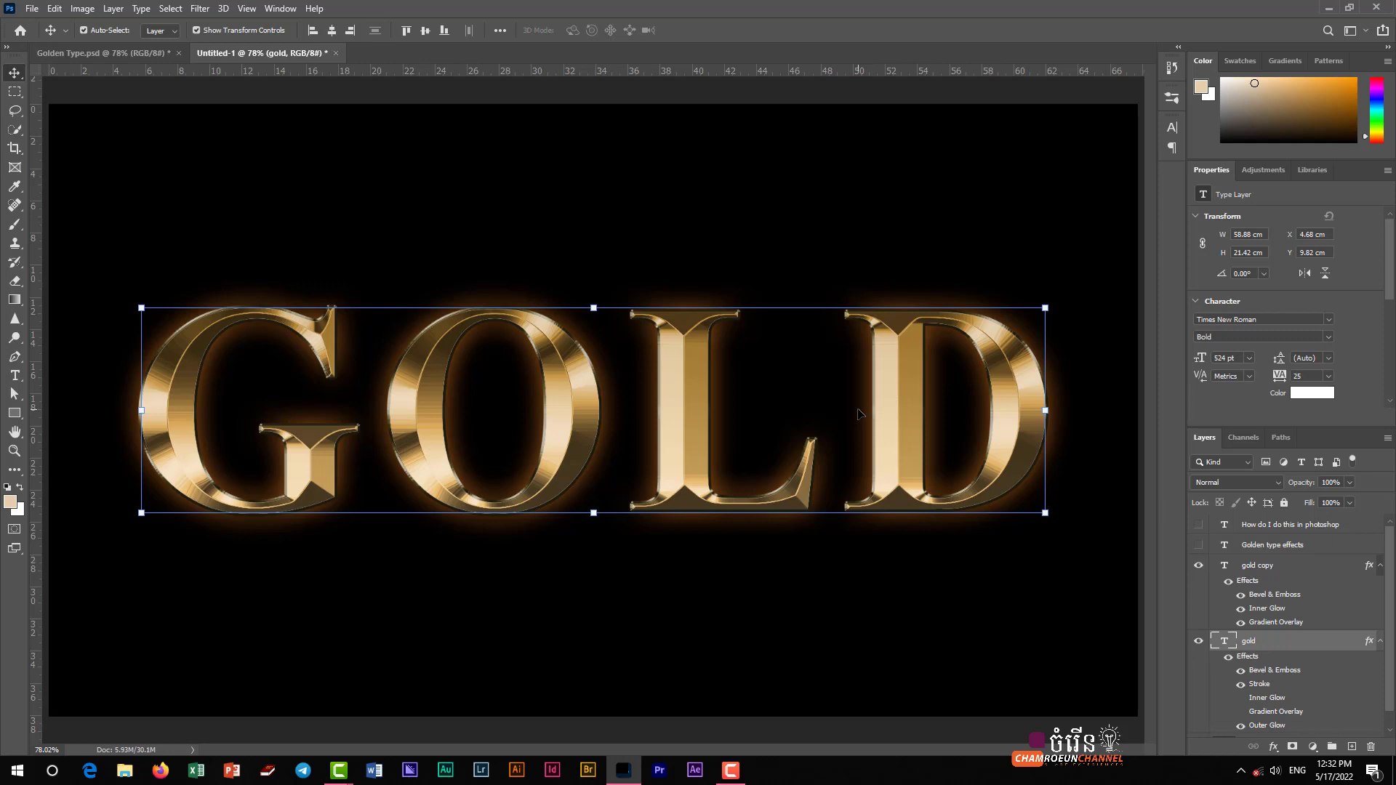
click(131, 54)
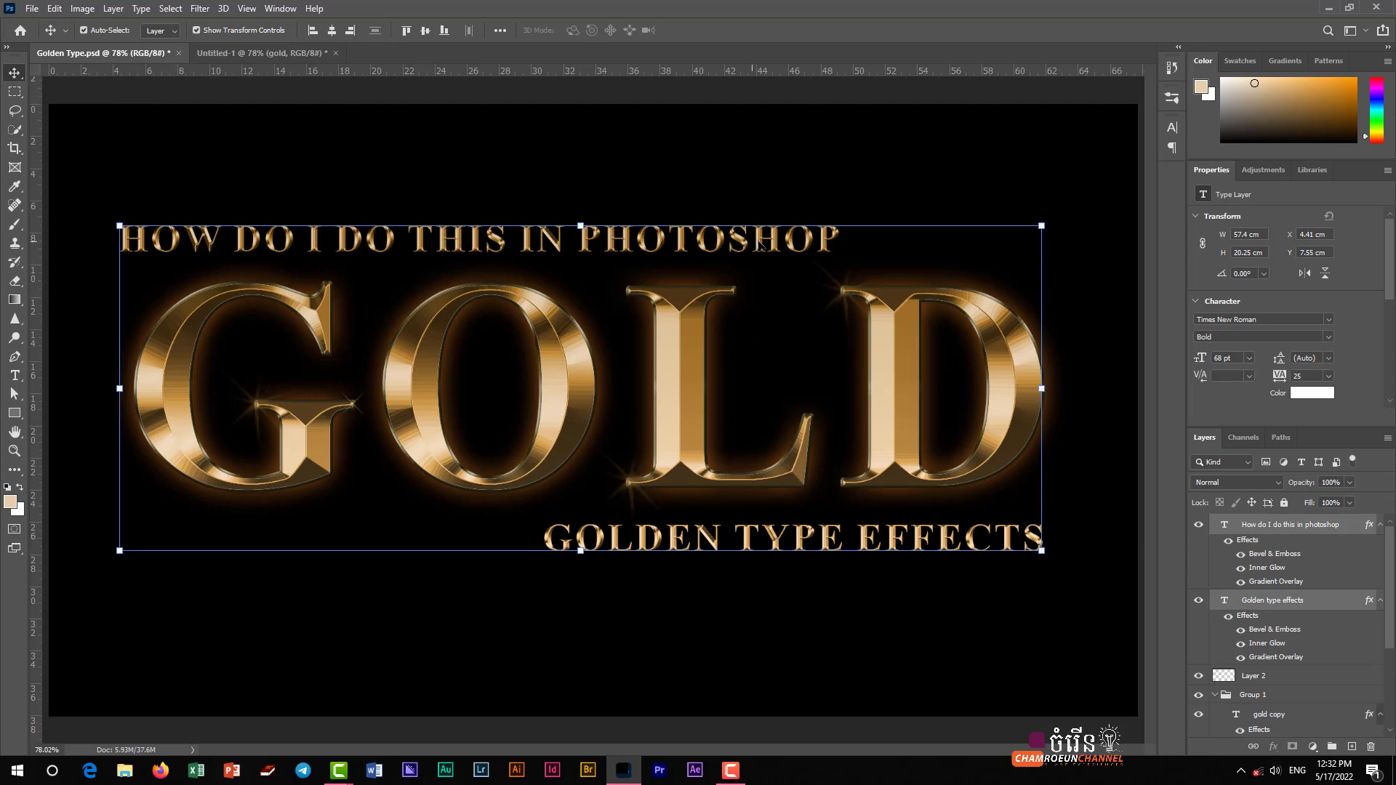
click(275, 52)
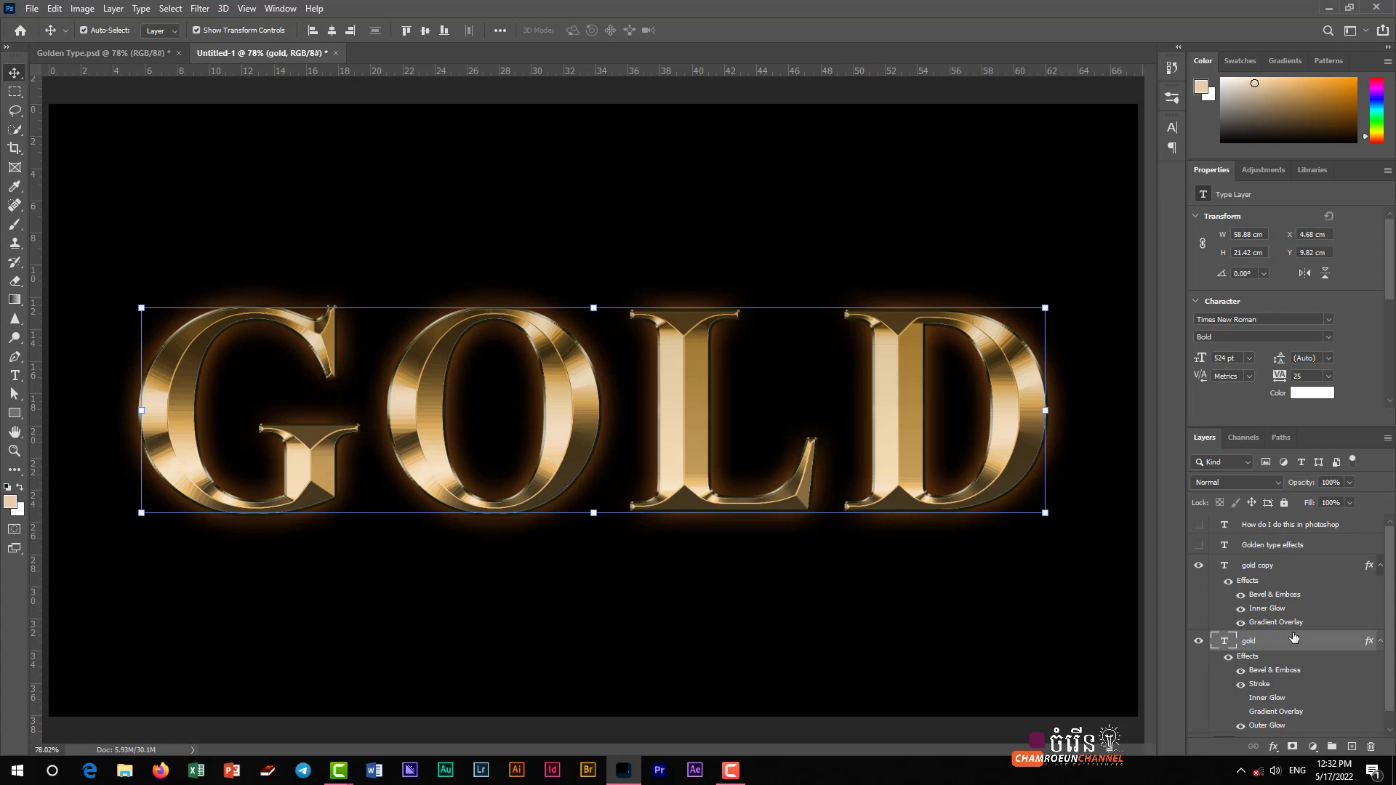
Unhide both subtitle layers, copy the gold copy effects onto each, then view the Golden Type.psd reference
drag(1198, 545, 1198, 524)
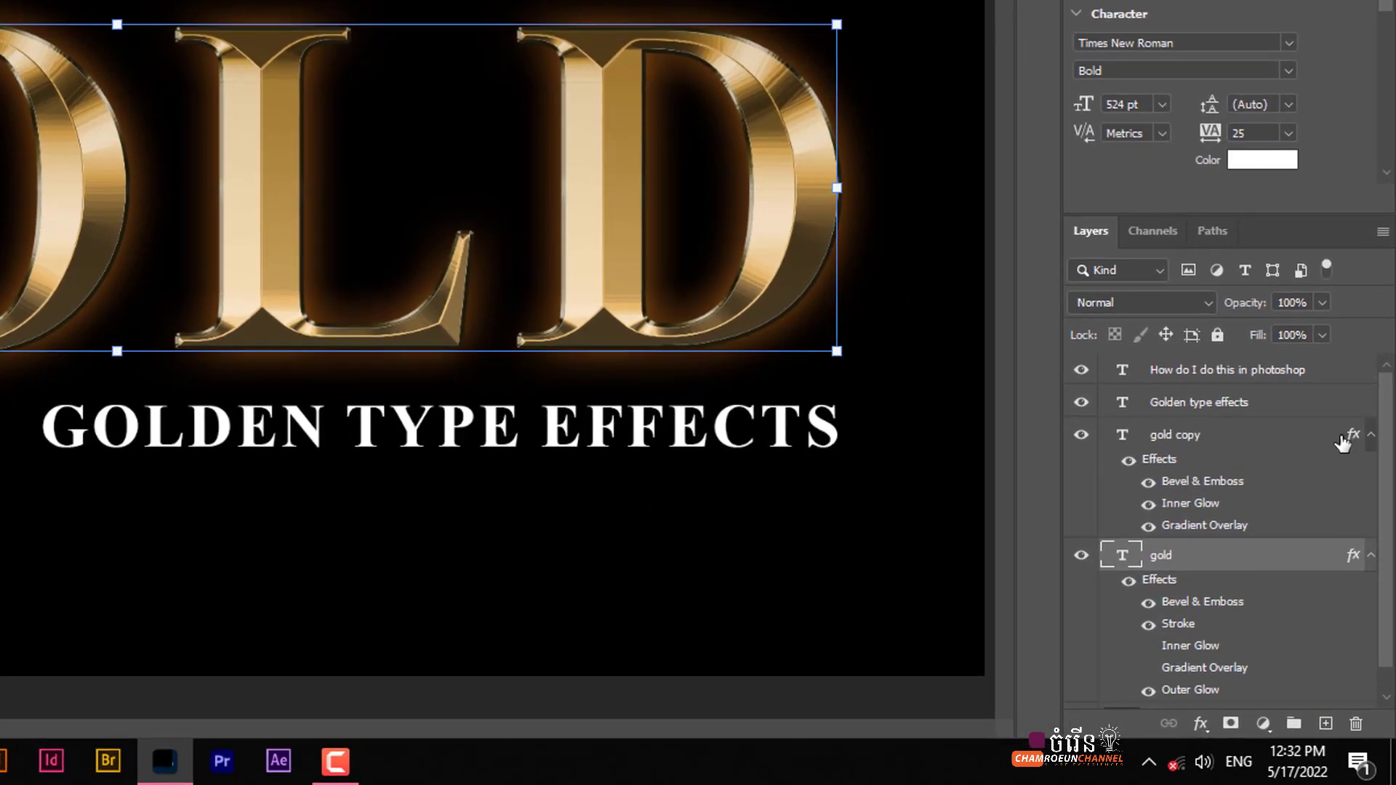
click(1341, 440)
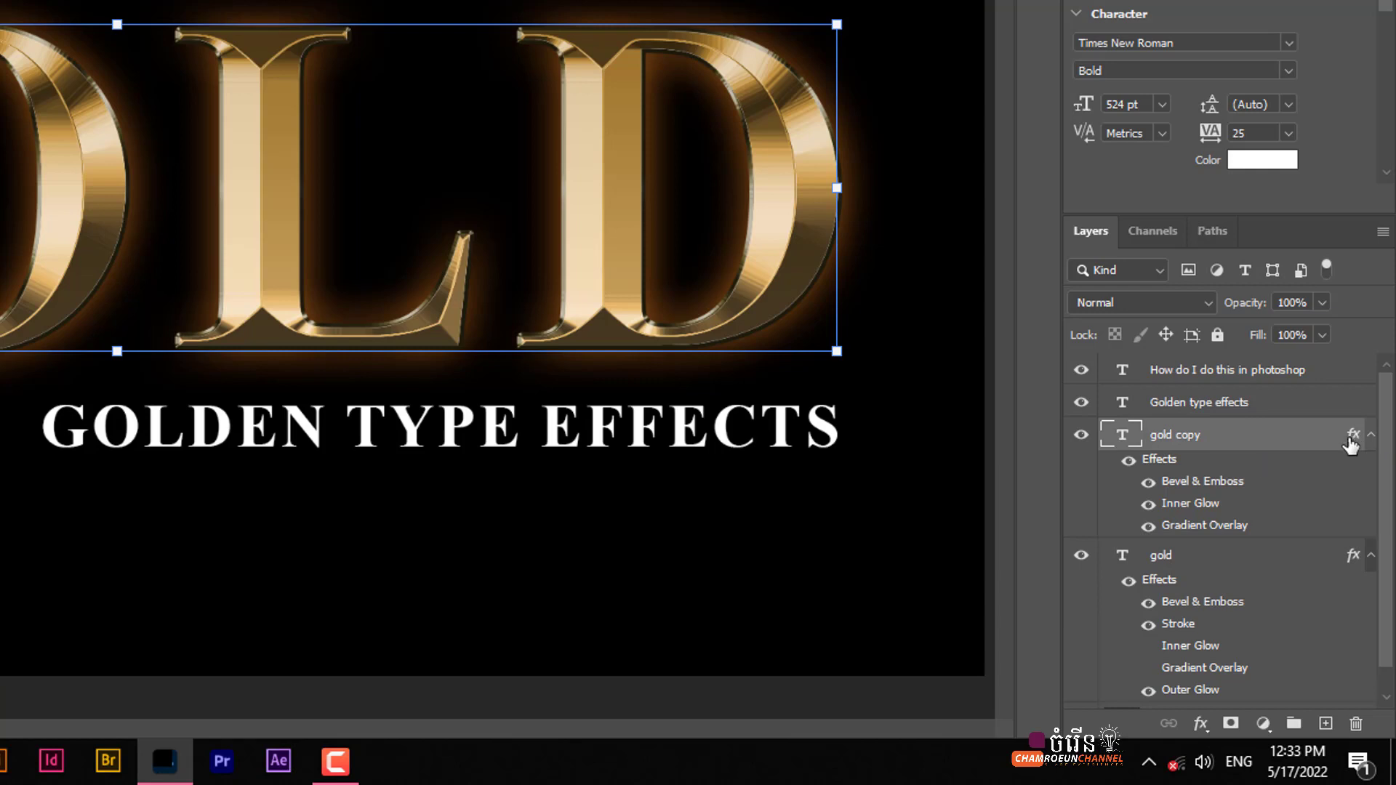
drag(1349, 438, 1341, 411)
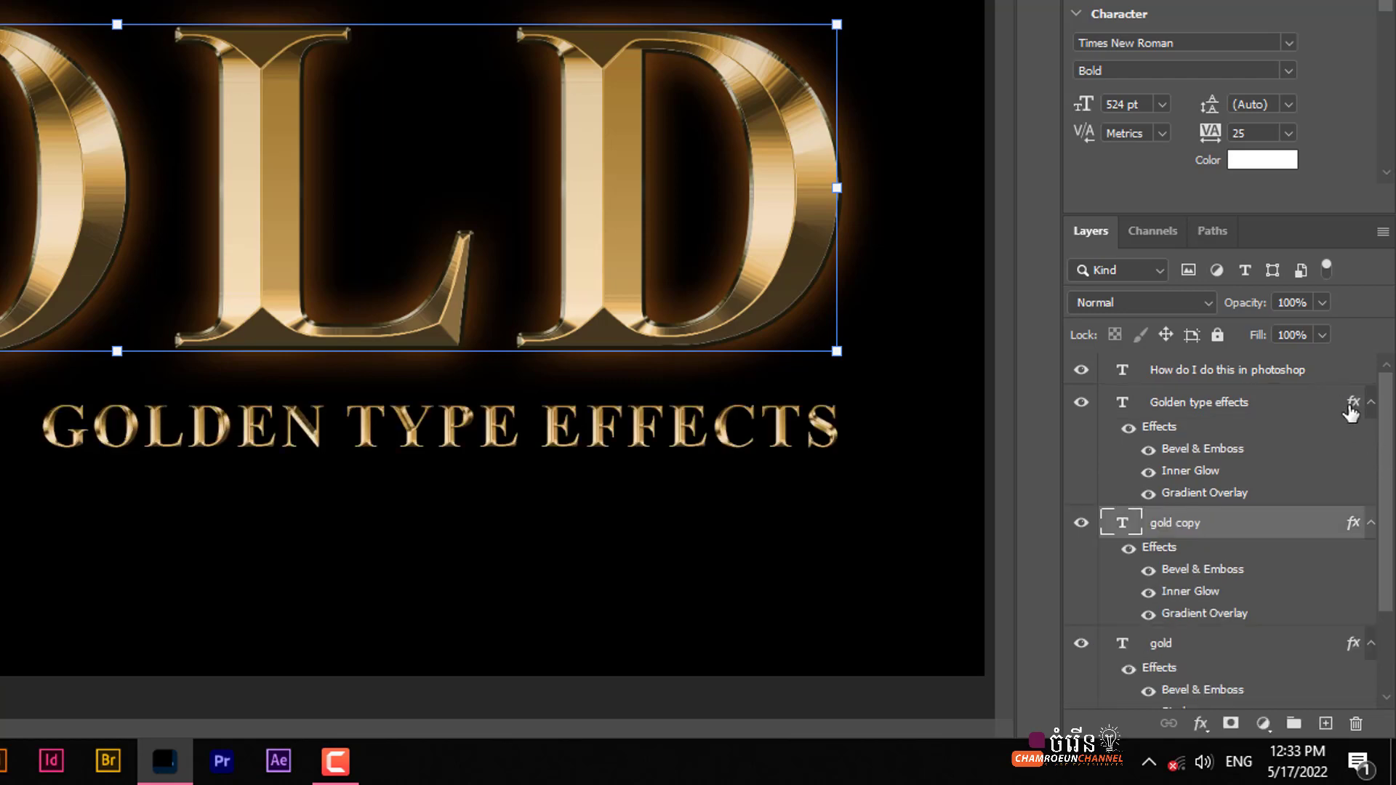
drag(1351, 405, 1351, 371)
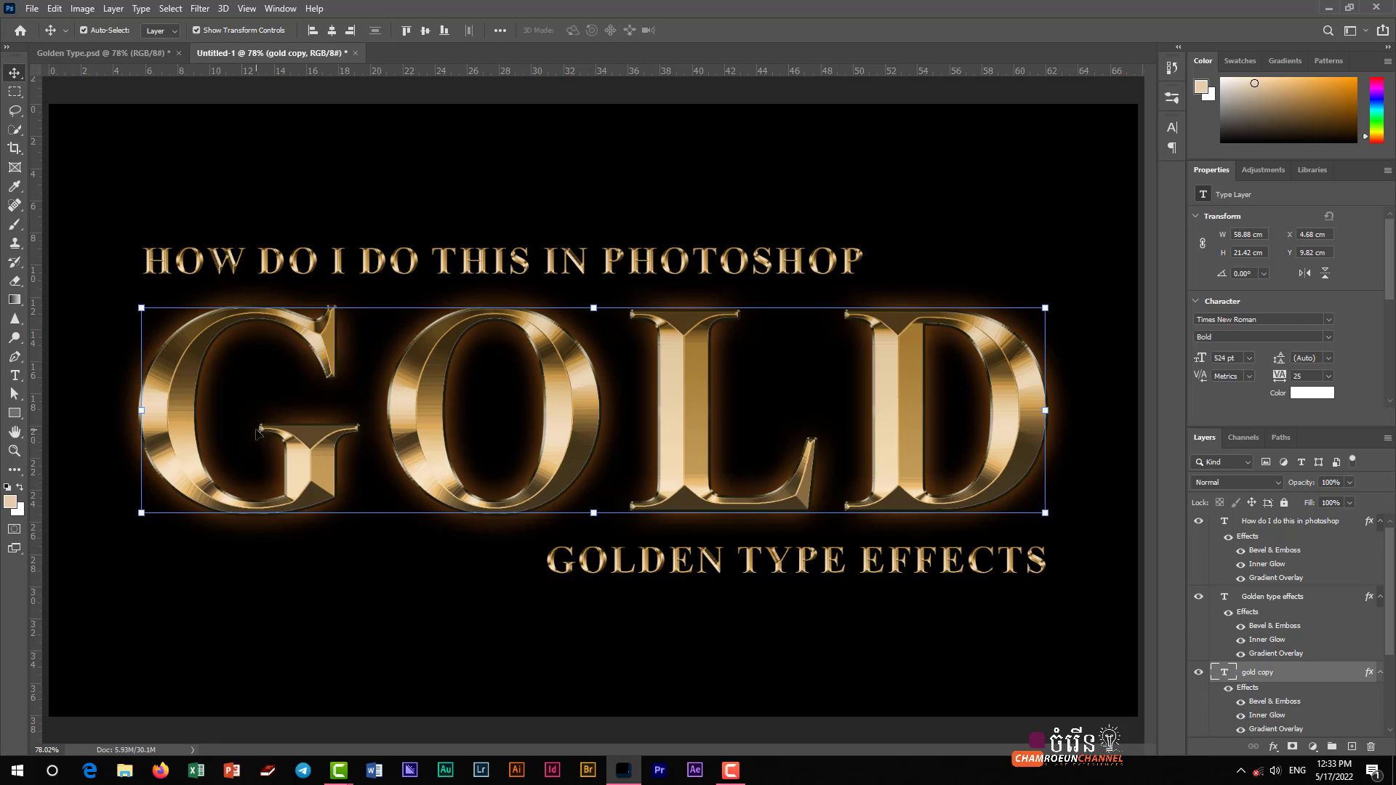
click(101, 54)
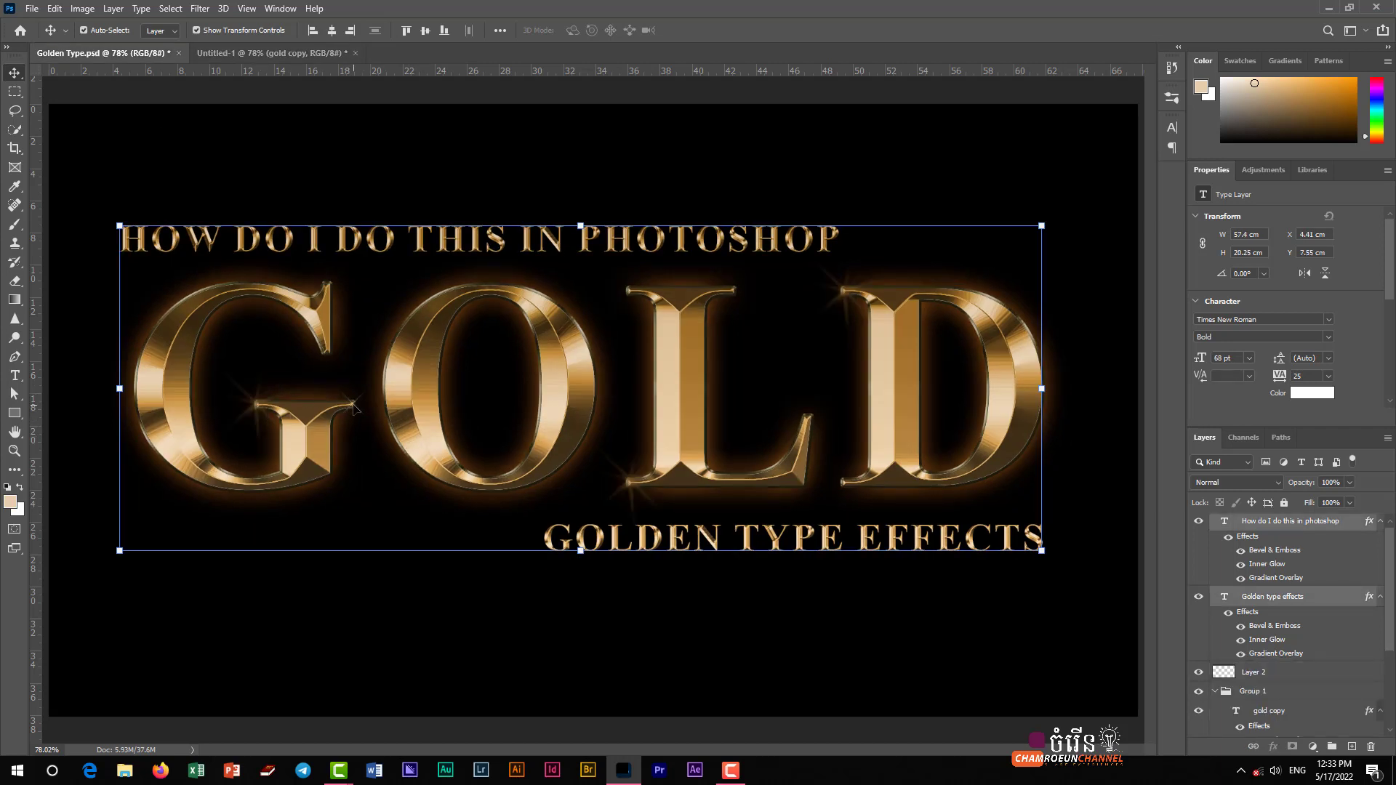
Create Layer 1 in Untitled-1 and move it to the top of the layer stack
click(299, 52)
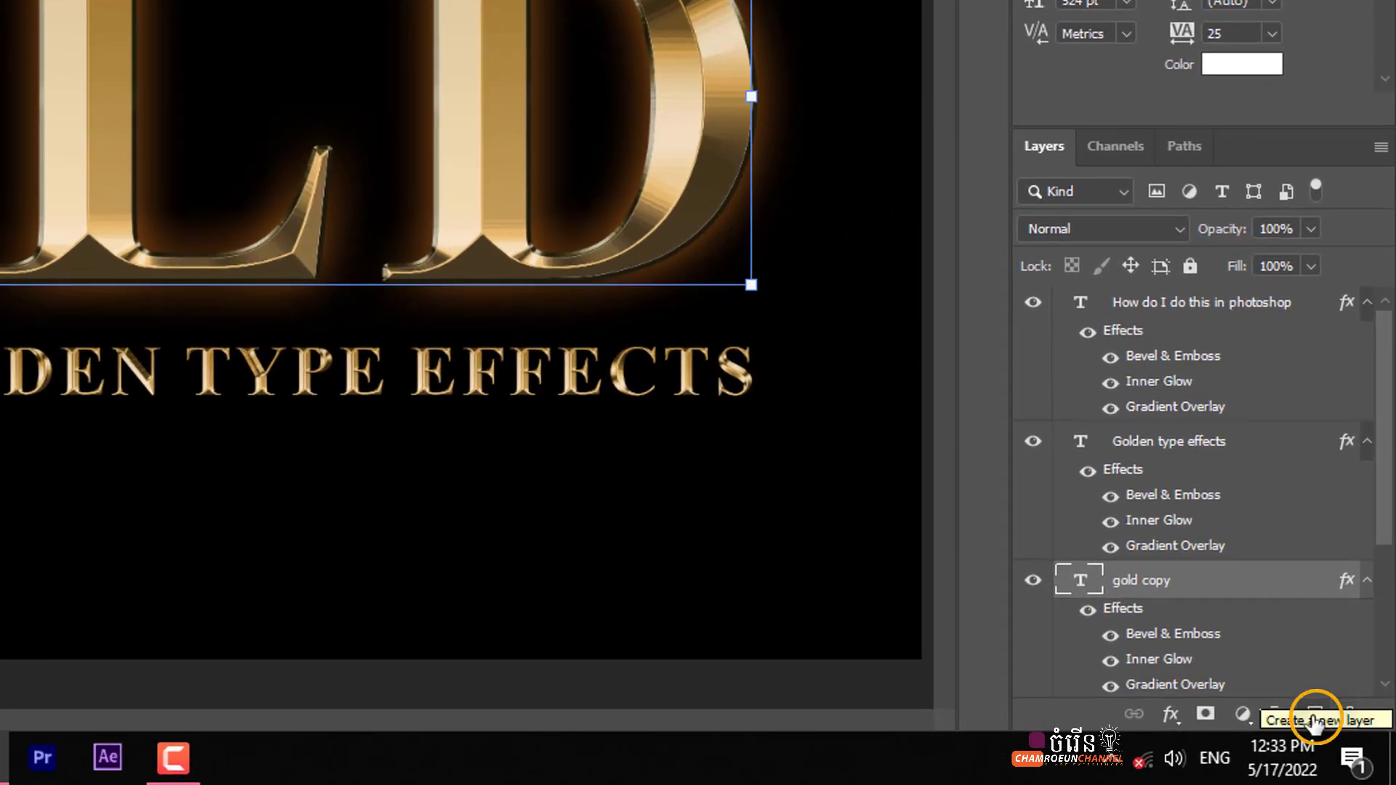
click(1314, 716)
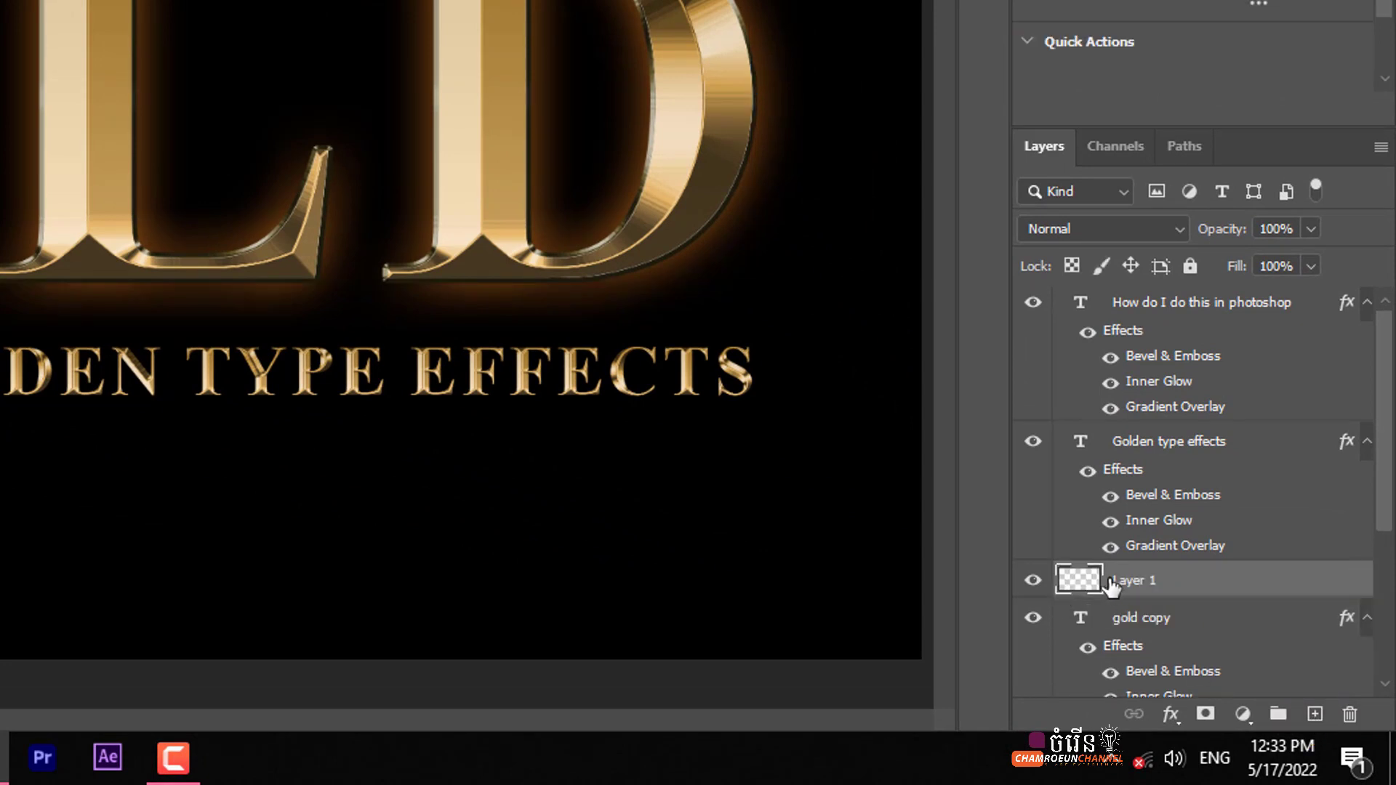
drag(1083, 551, 1083, 295)
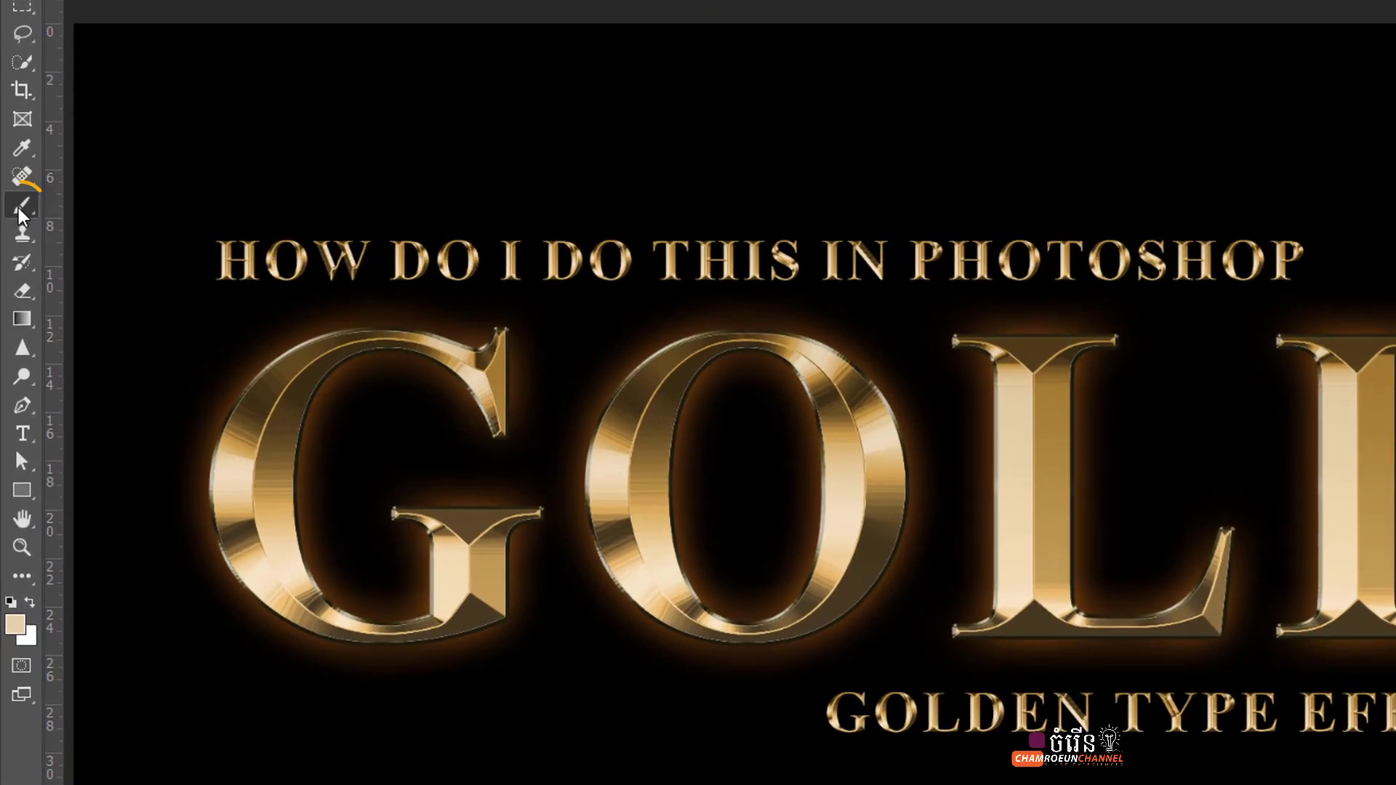
click(14, 225)
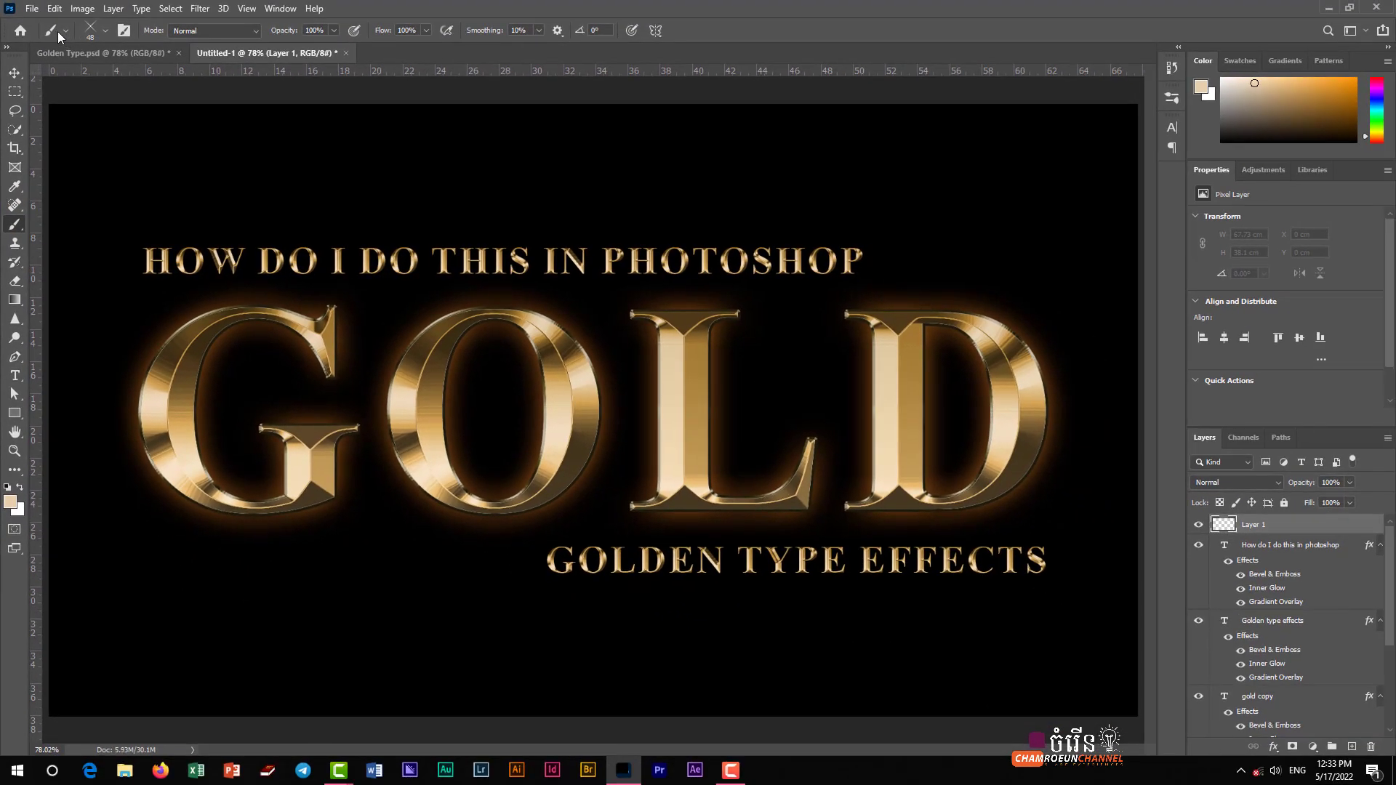
click(49, 30)
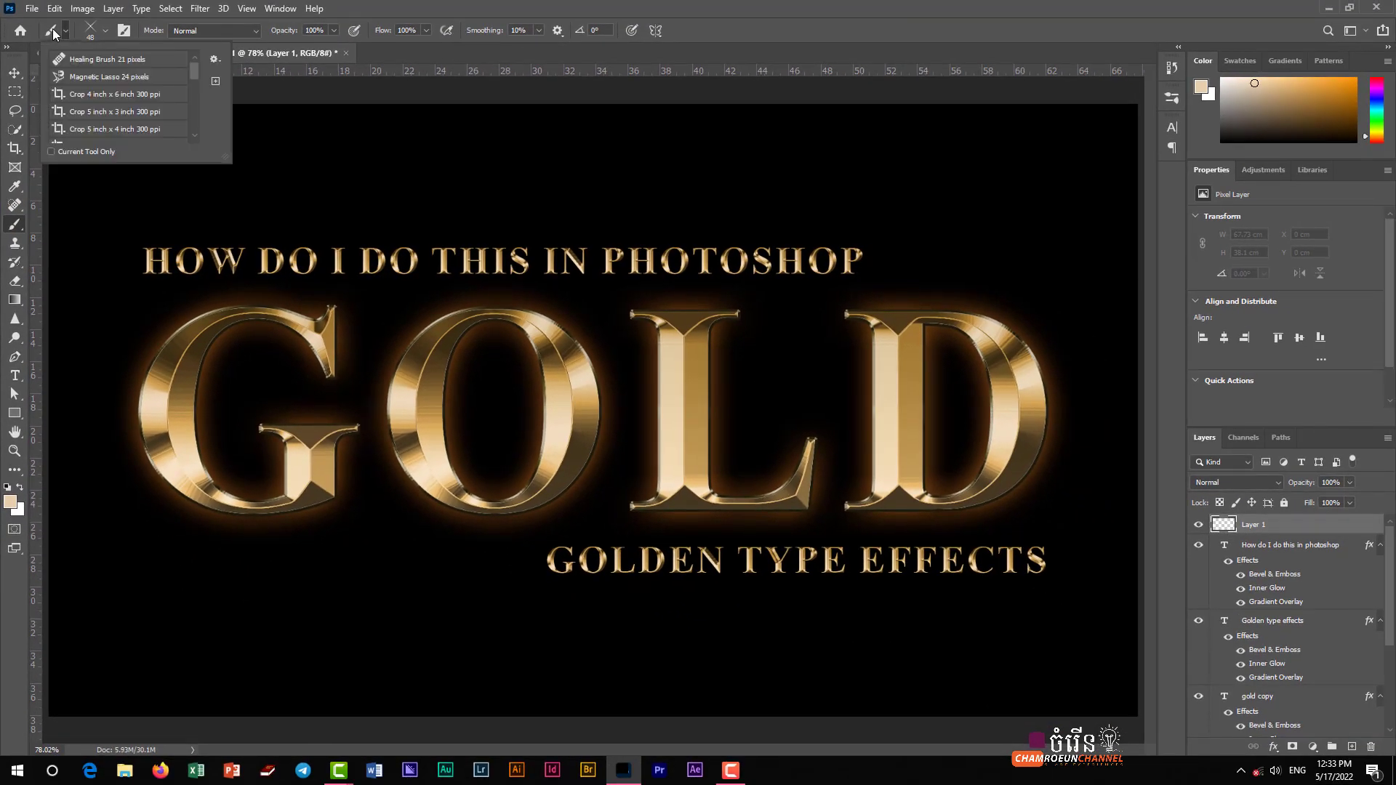
click(52, 30)
click(87, 29)
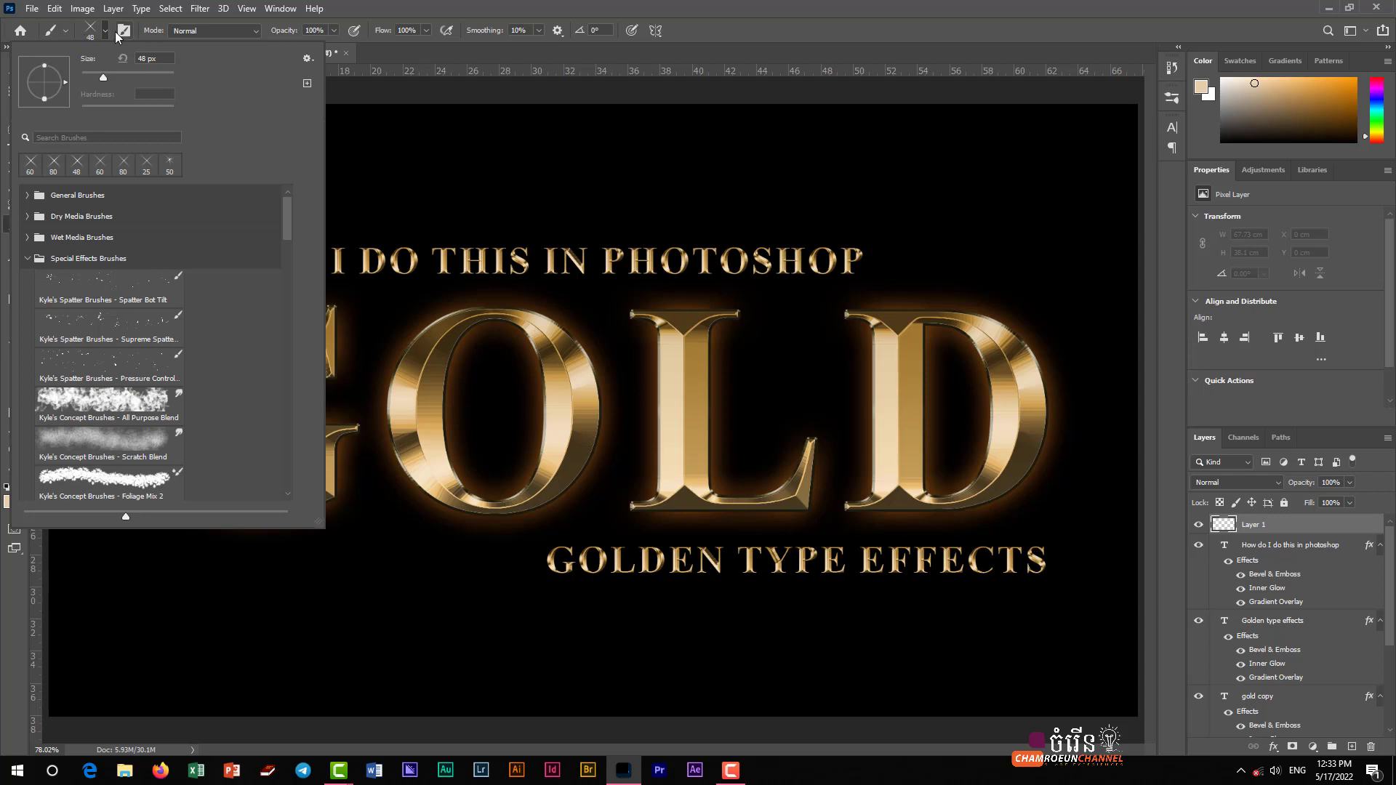
click(92, 30)
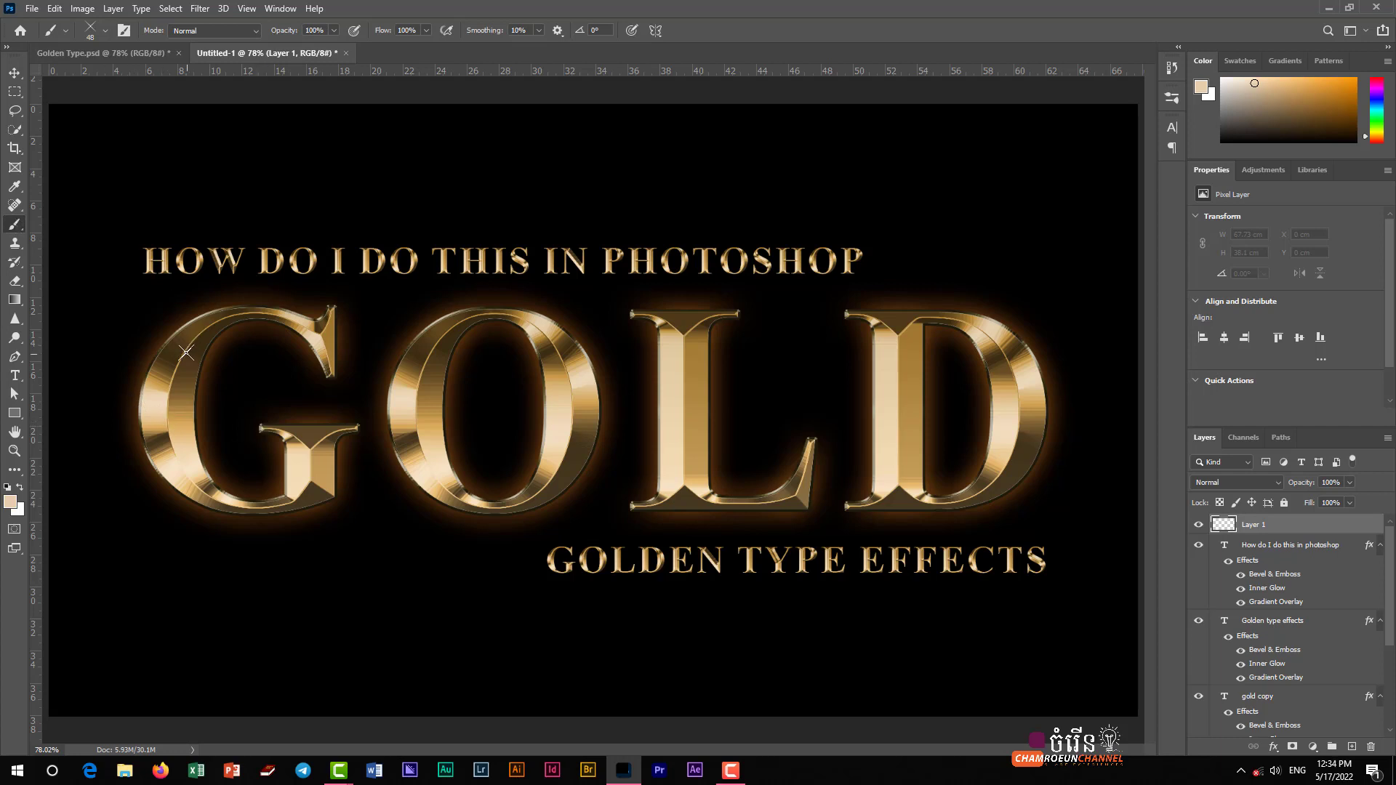
Sample a light peach gold from the letters as the painting colour
click(14, 187)
click(161, 402)
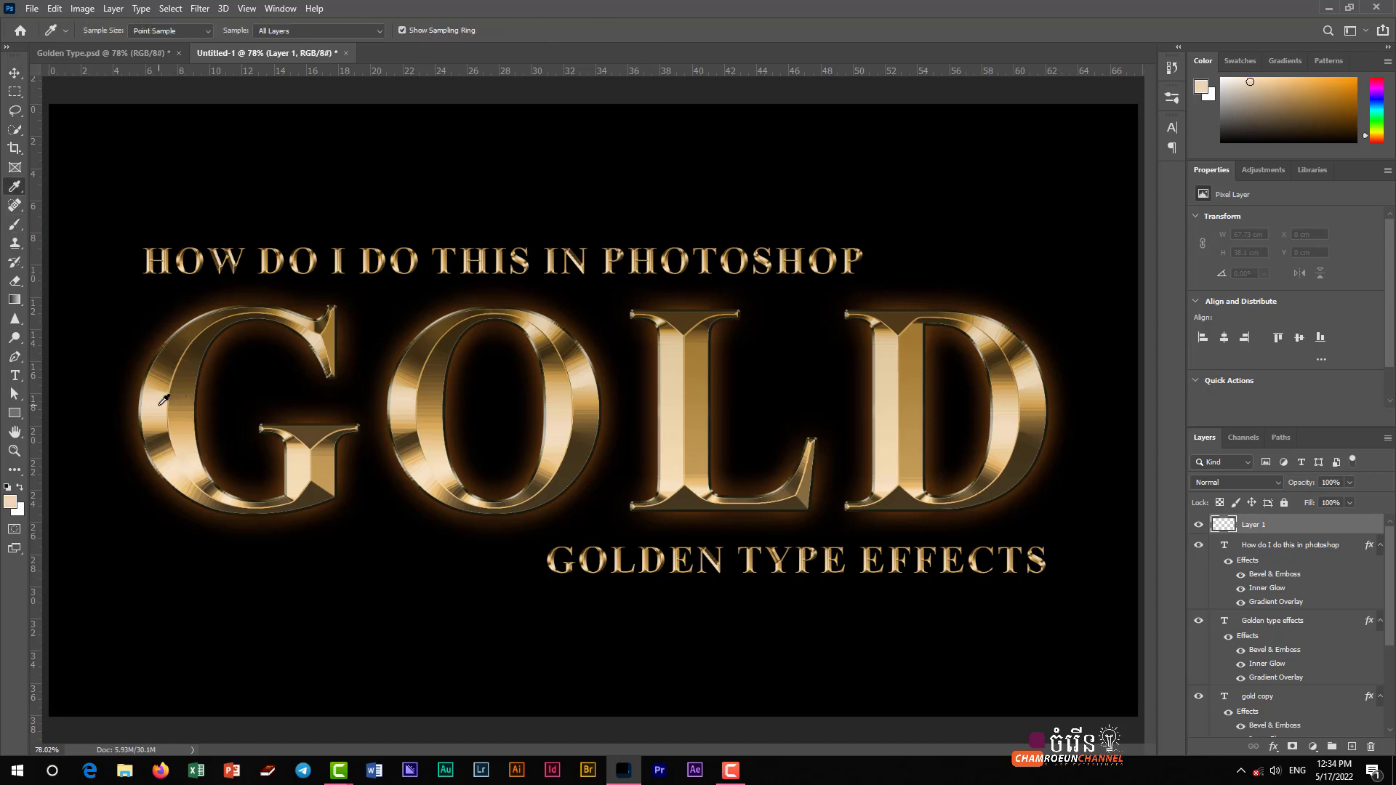
click(163, 442)
click(168, 403)
click(15, 226)
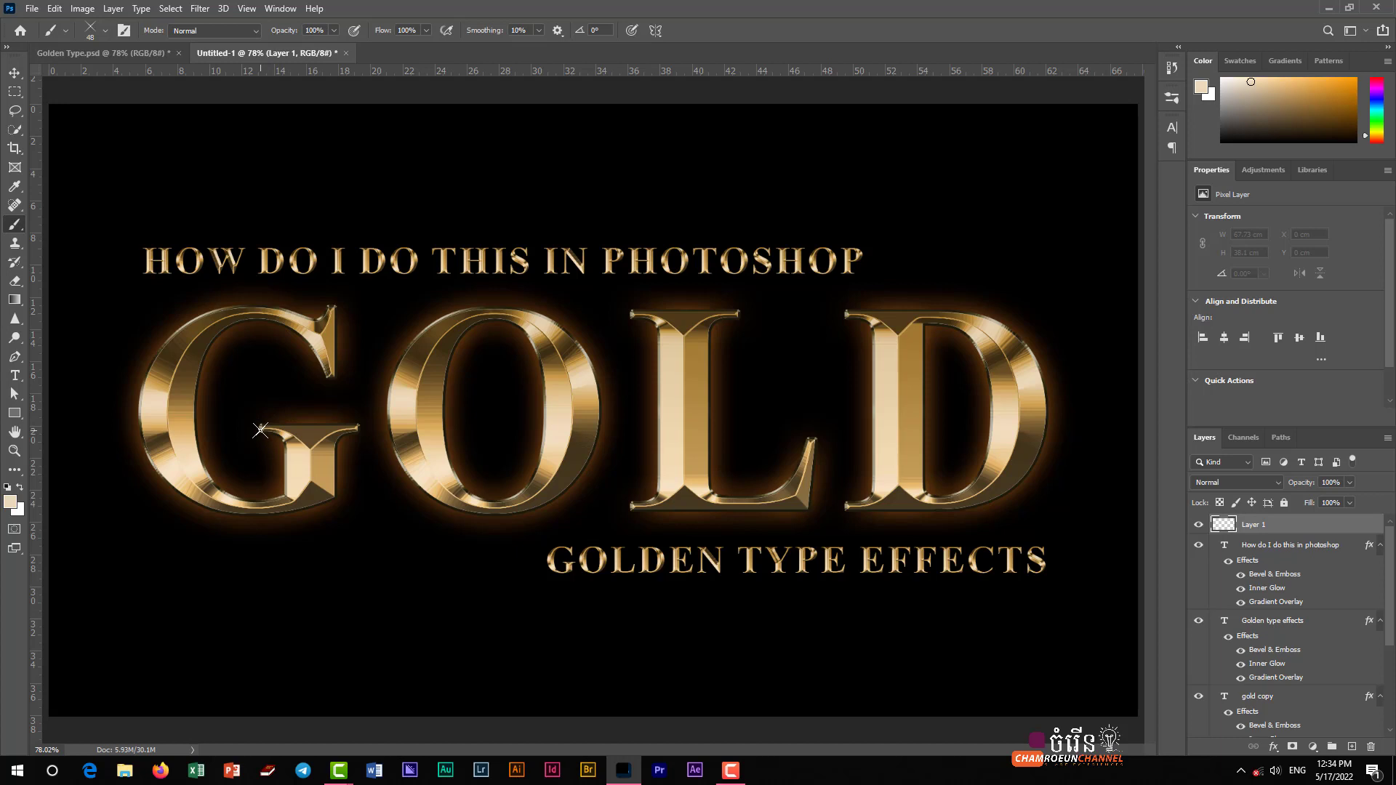
Stamp star sparkles on the G, L and D edges, enlarging the brush to 60
click(261, 429)
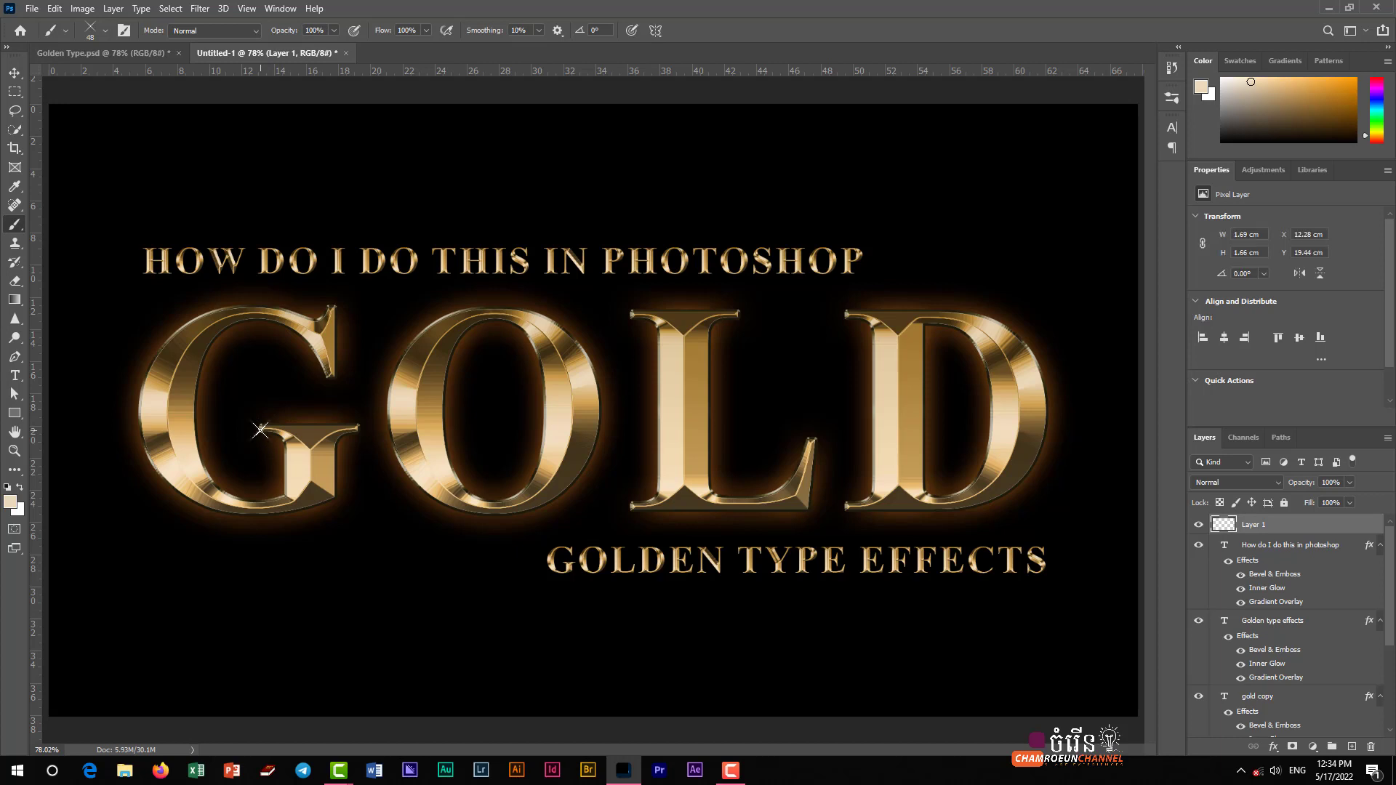
click(262, 429)
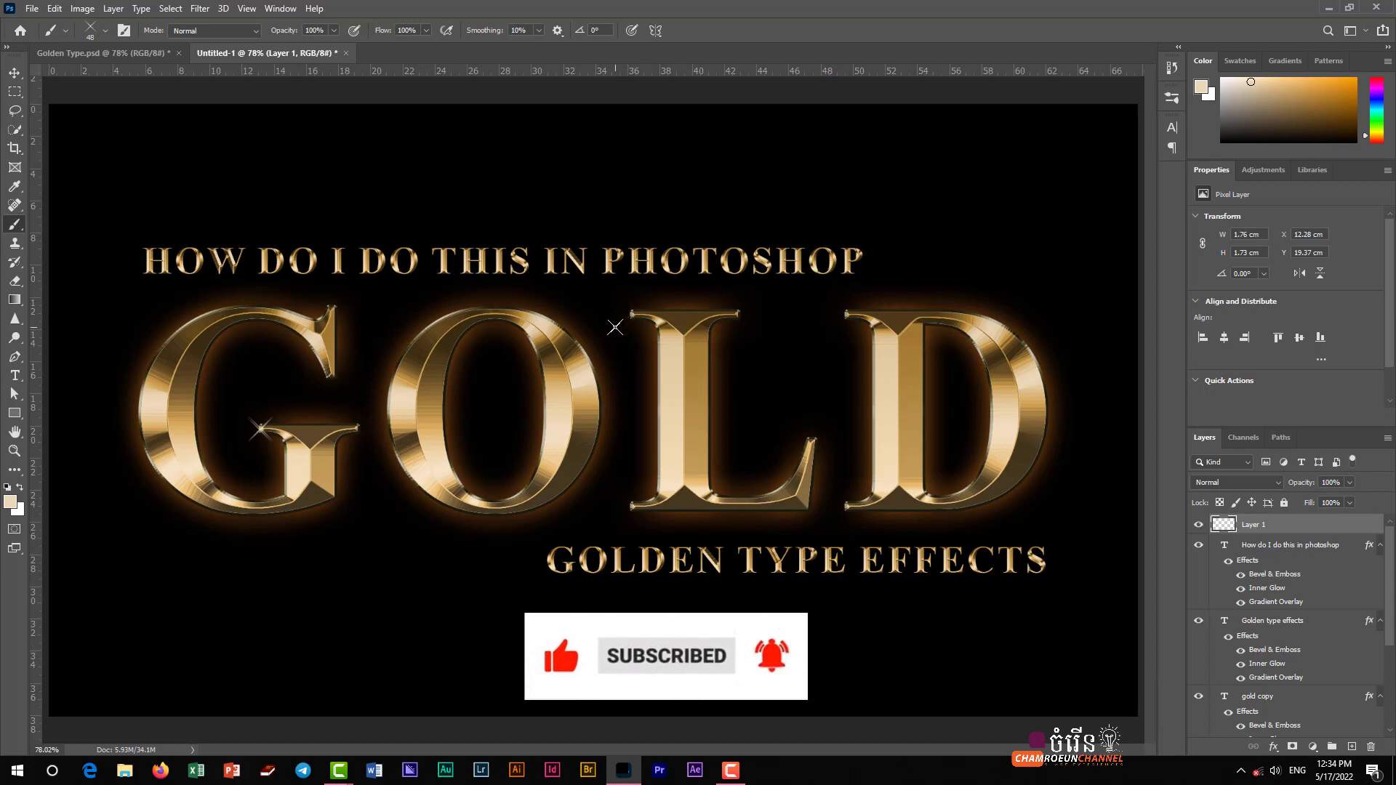
key(bracketright)
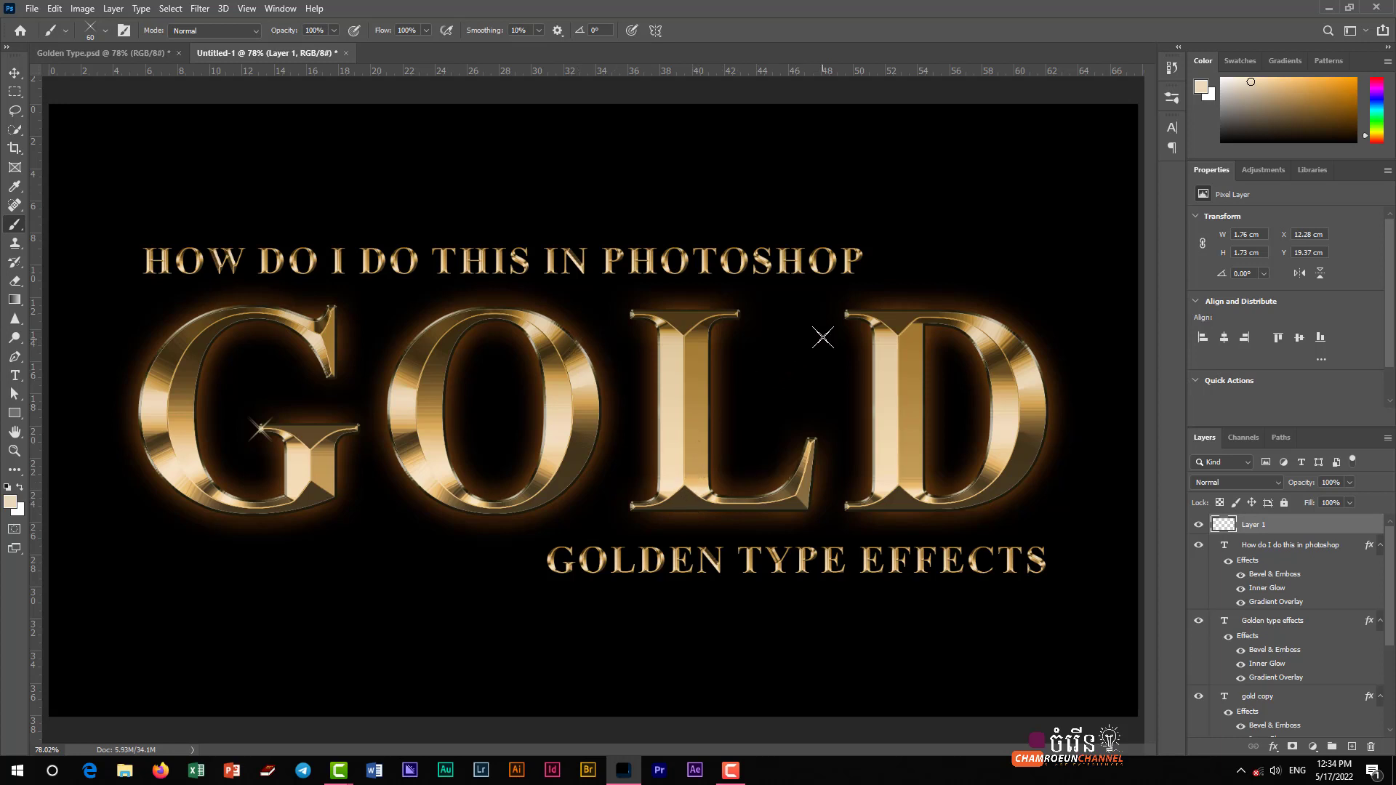
click(846, 315)
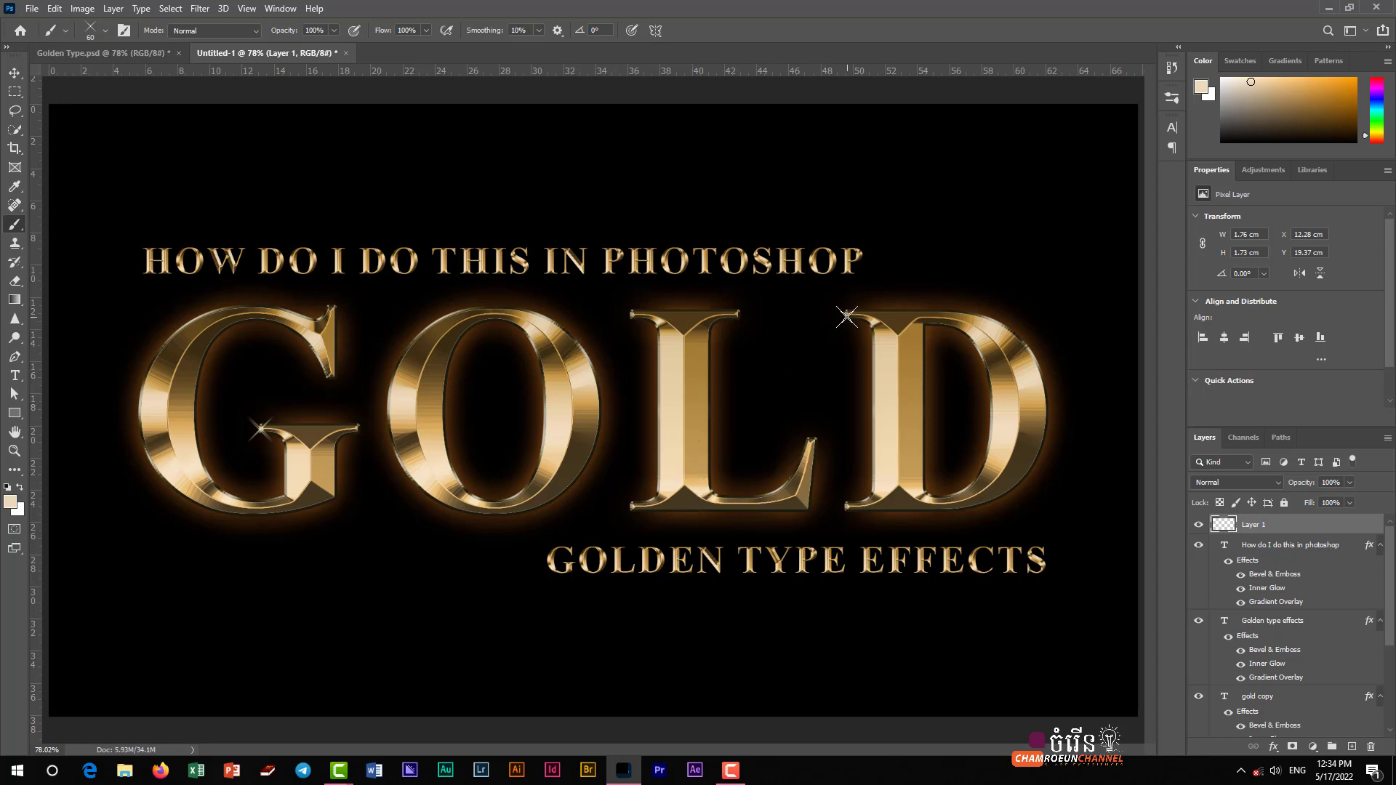
click(901, 480)
click(634, 315)
click(182, 431)
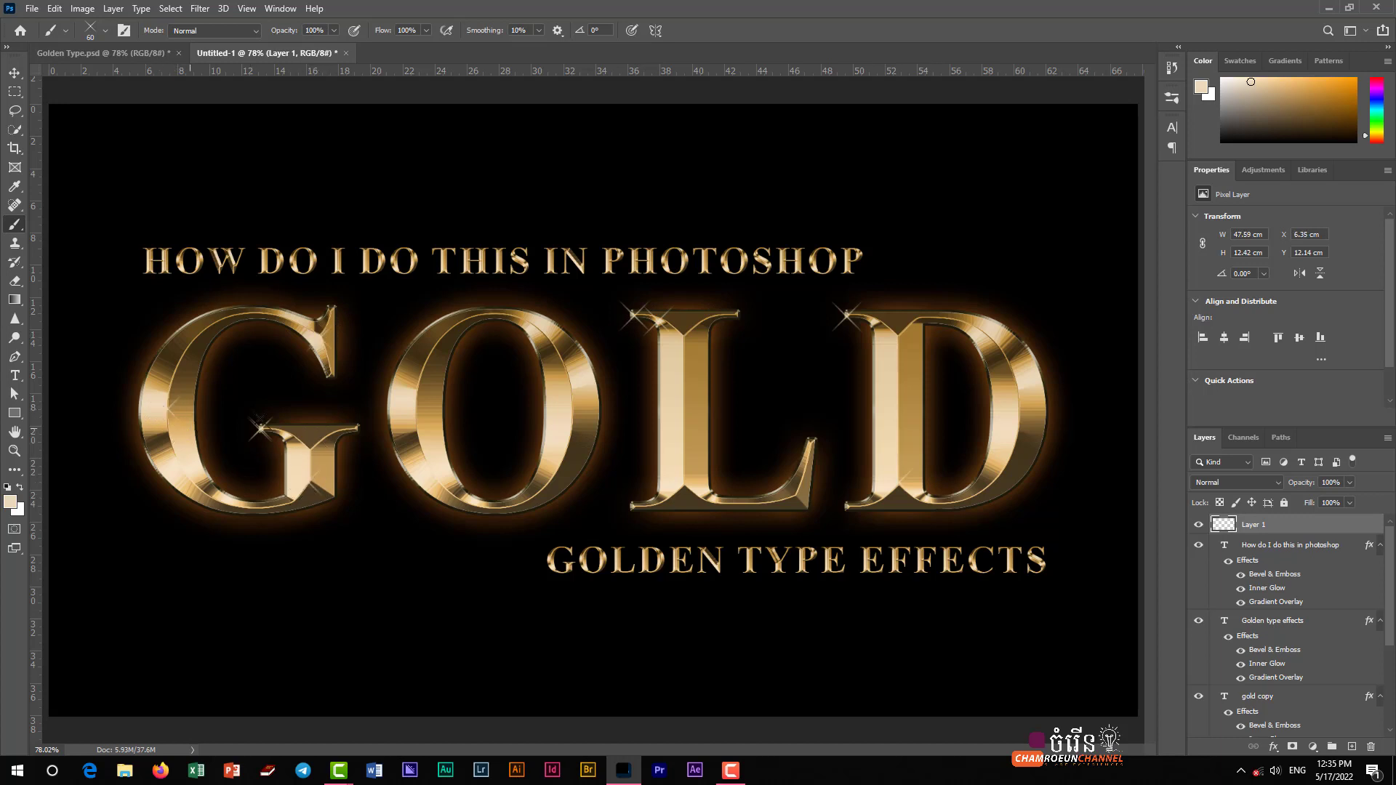